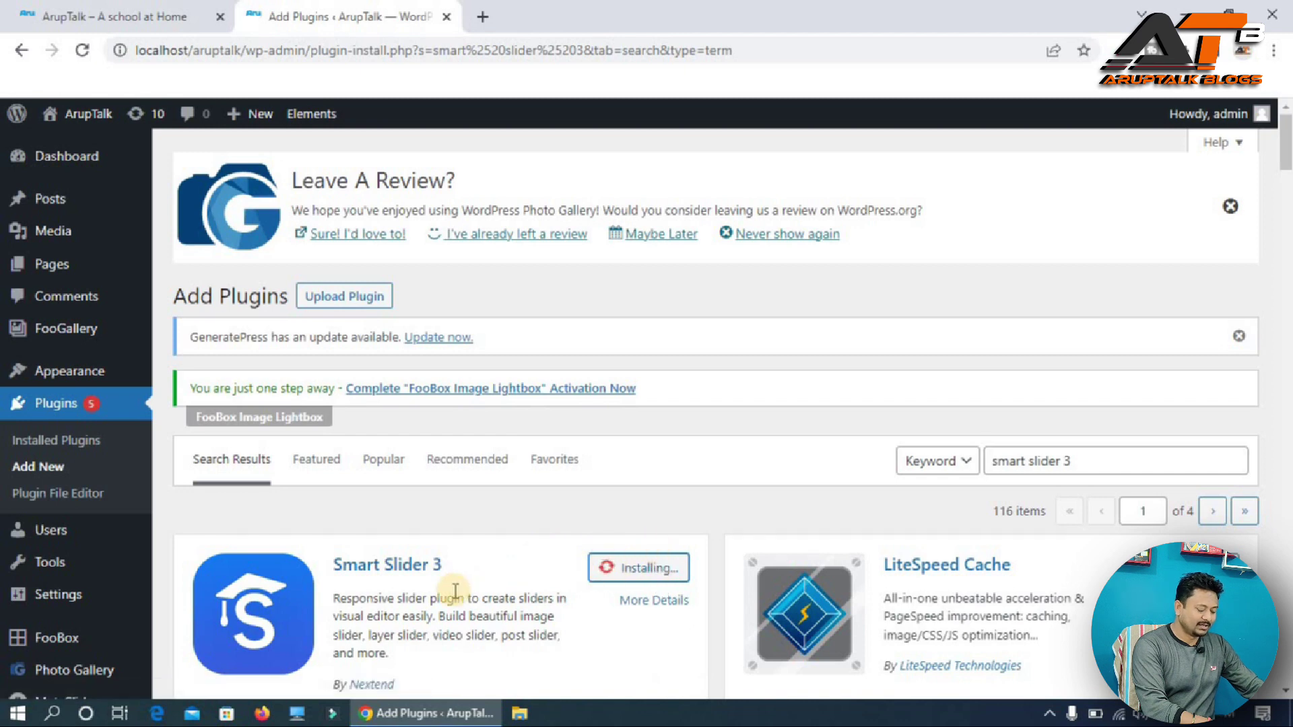
Activate the installed Smart Slider 3 plugin and go past its welcome page to the slider dashboard.
{"action": "left_click", "coordinate": [659, 569]}
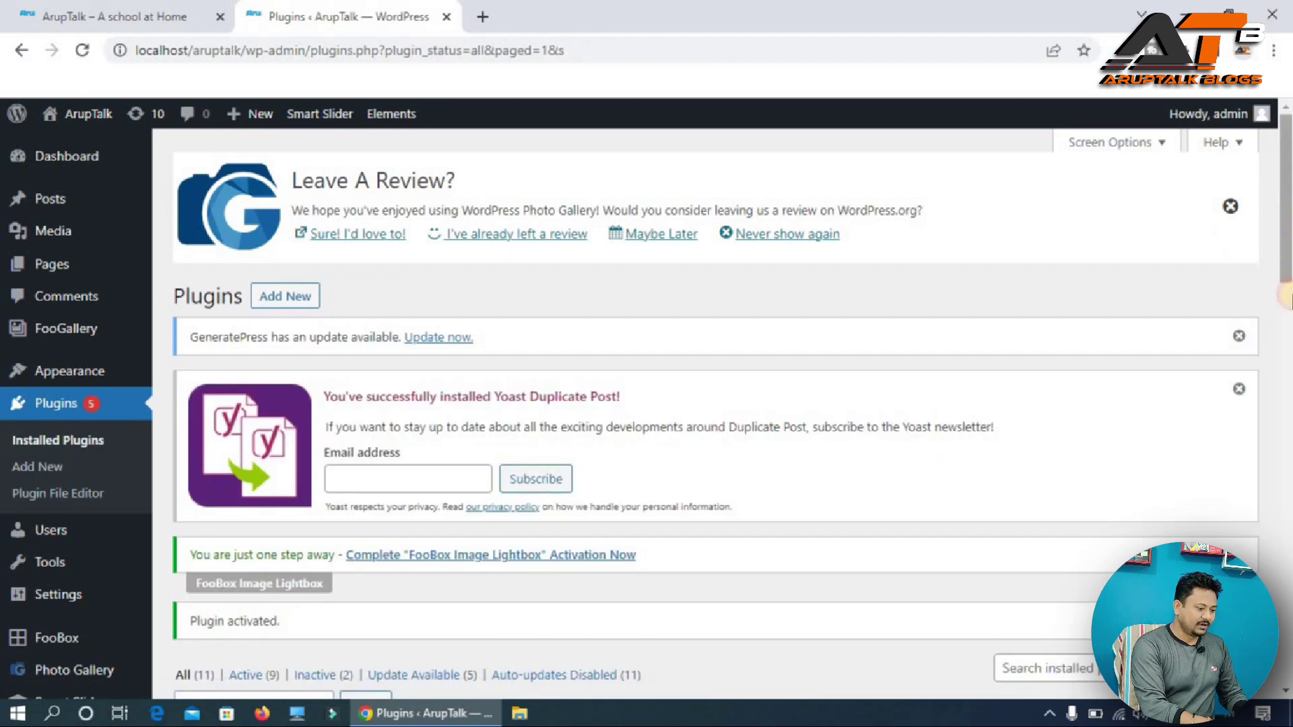
{"action": "left_click", "coordinate": [1285, 350]}
{"action": "mouse_move", "coordinate": [65, 611]}
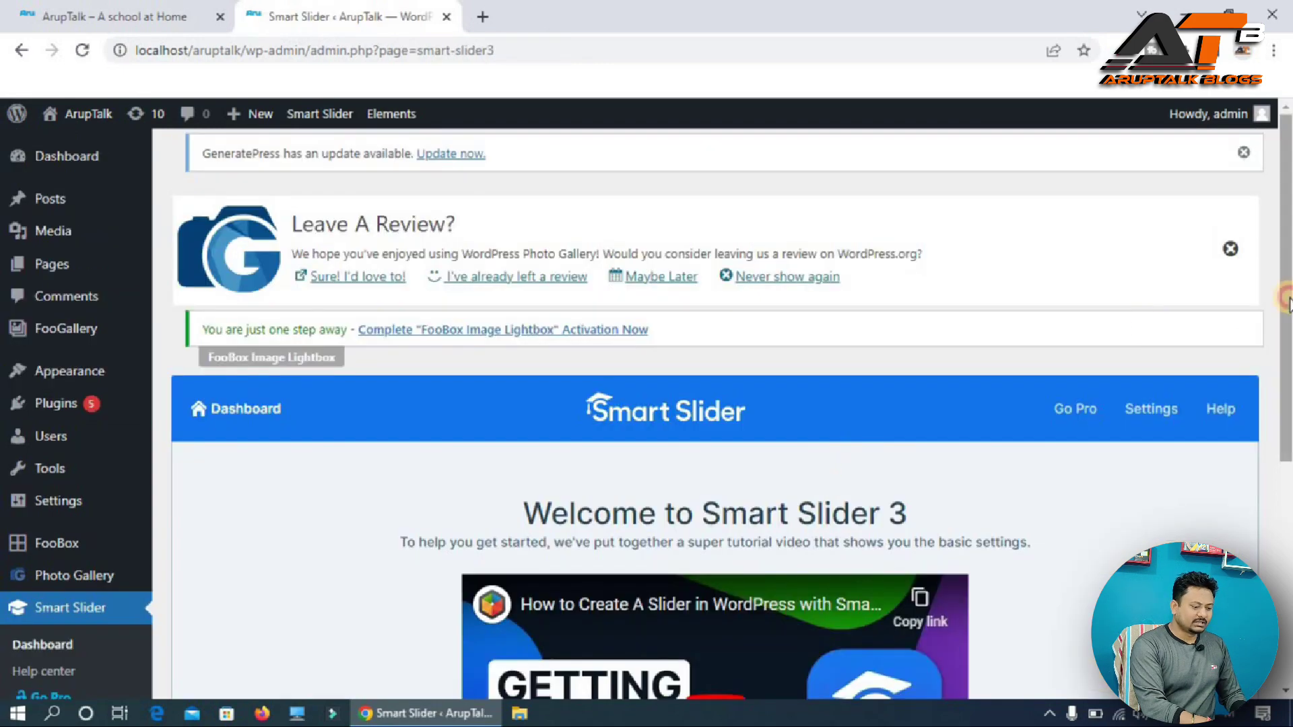
{"action": "scroll", "coordinate": [1287, 299], "scroll_direction": "down", "scroll_amount": 5}
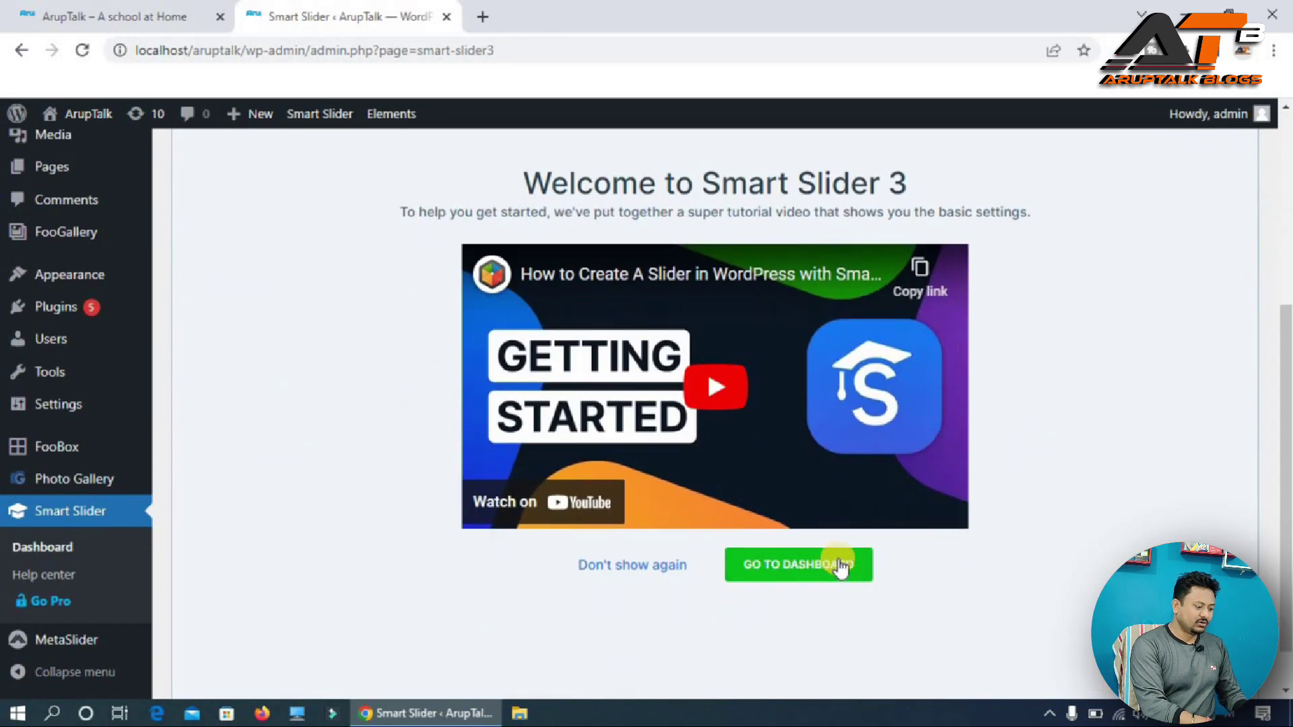
{"action": "left_click", "coordinate": [784, 569]}
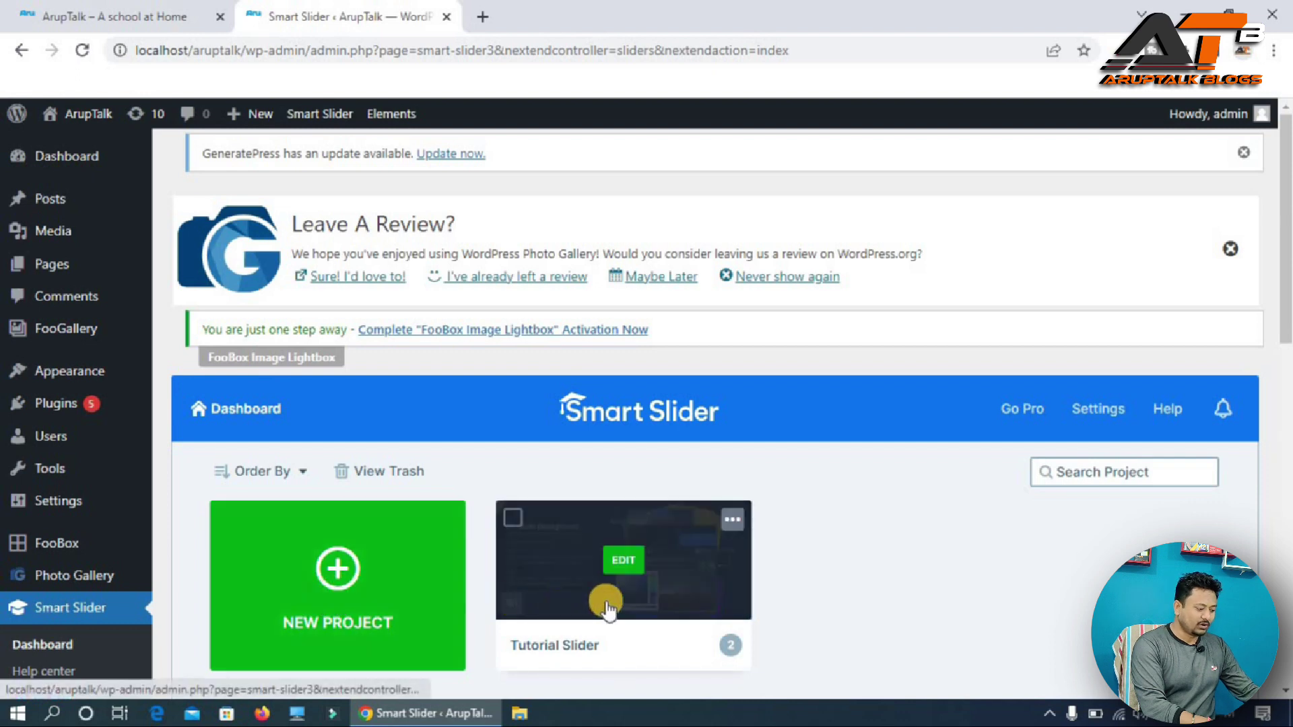
Create a new project from scratch as a simple slider named "Smart Slider" with the Boxed layout.
{"action": "left_click", "coordinate": [338, 571]}
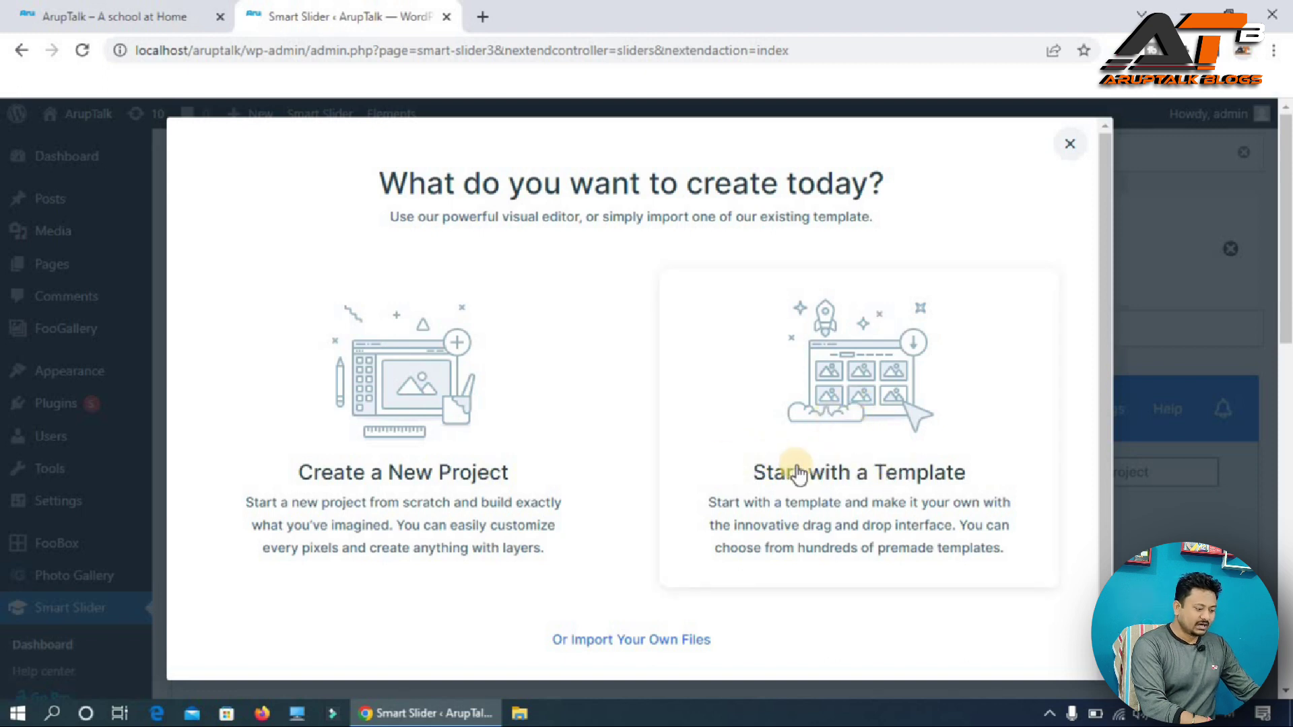
{"action": "left_click", "coordinate": [403, 397]}
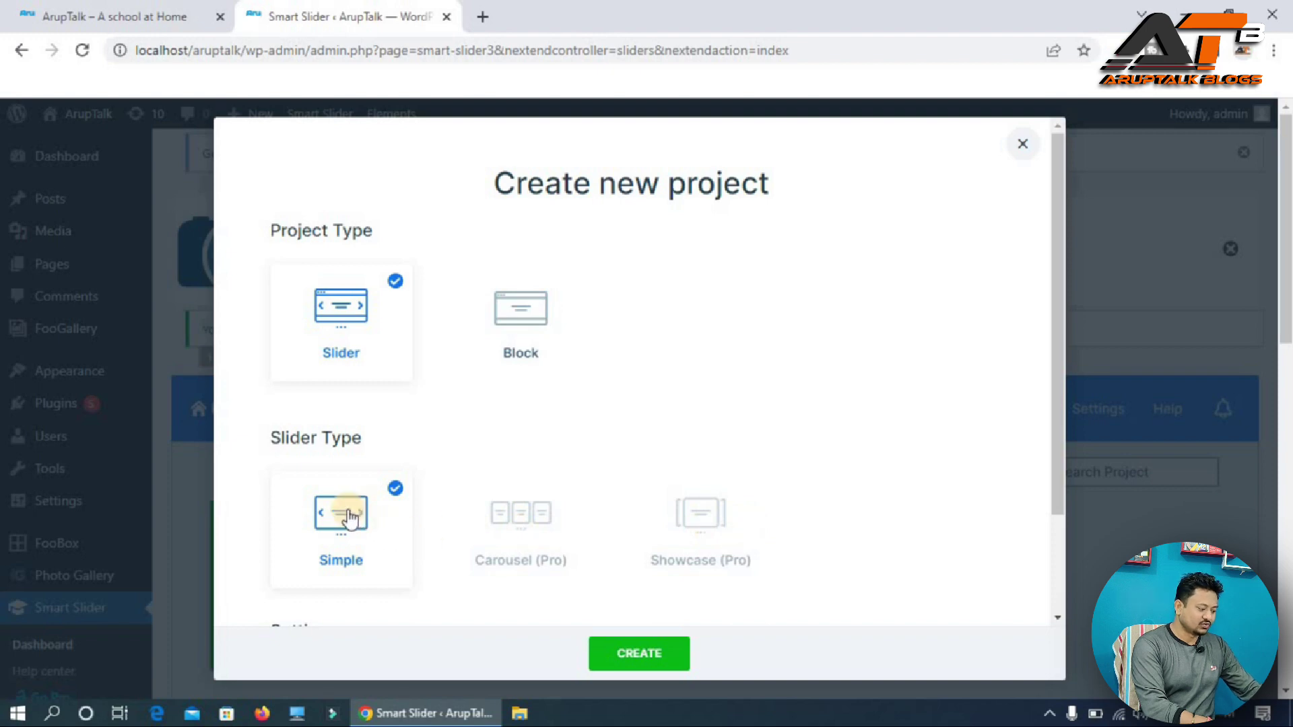
{"action": "left_click_drag", "start_coordinate": [1058, 474], "coordinate": [1072, 581]}
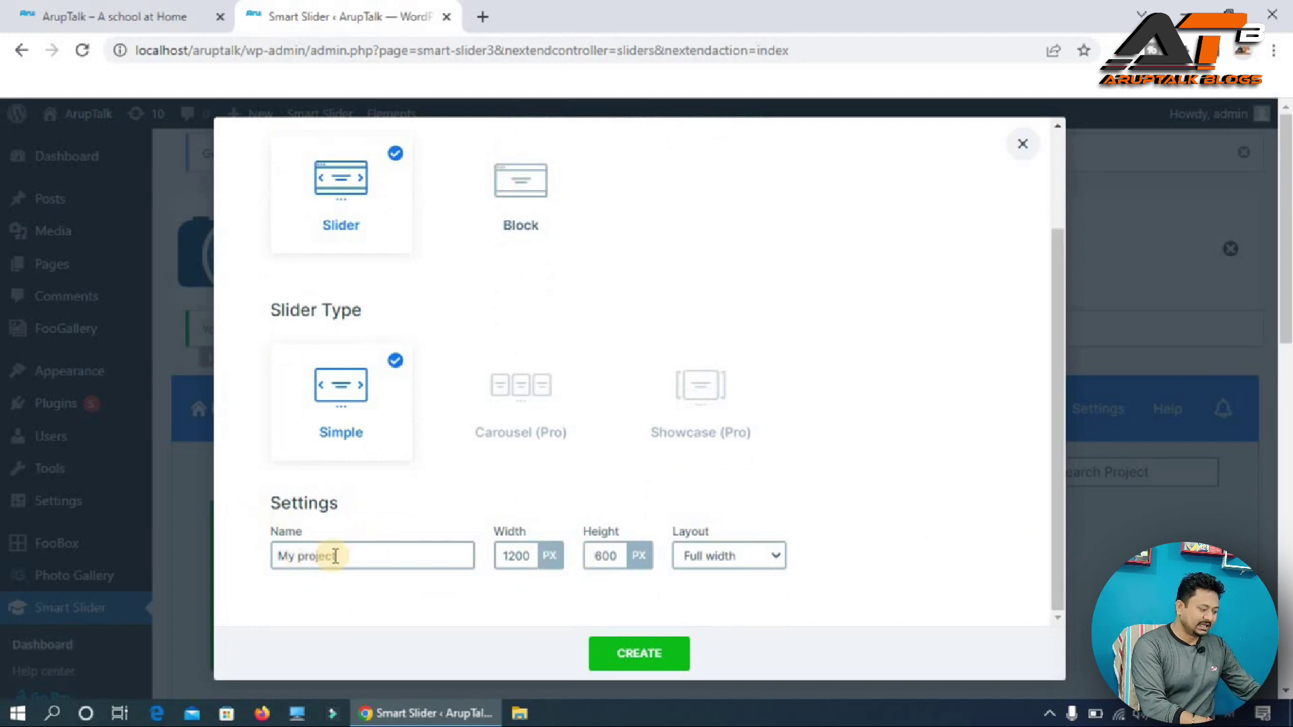
{"action": "left_click", "coordinate": [366, 555]}
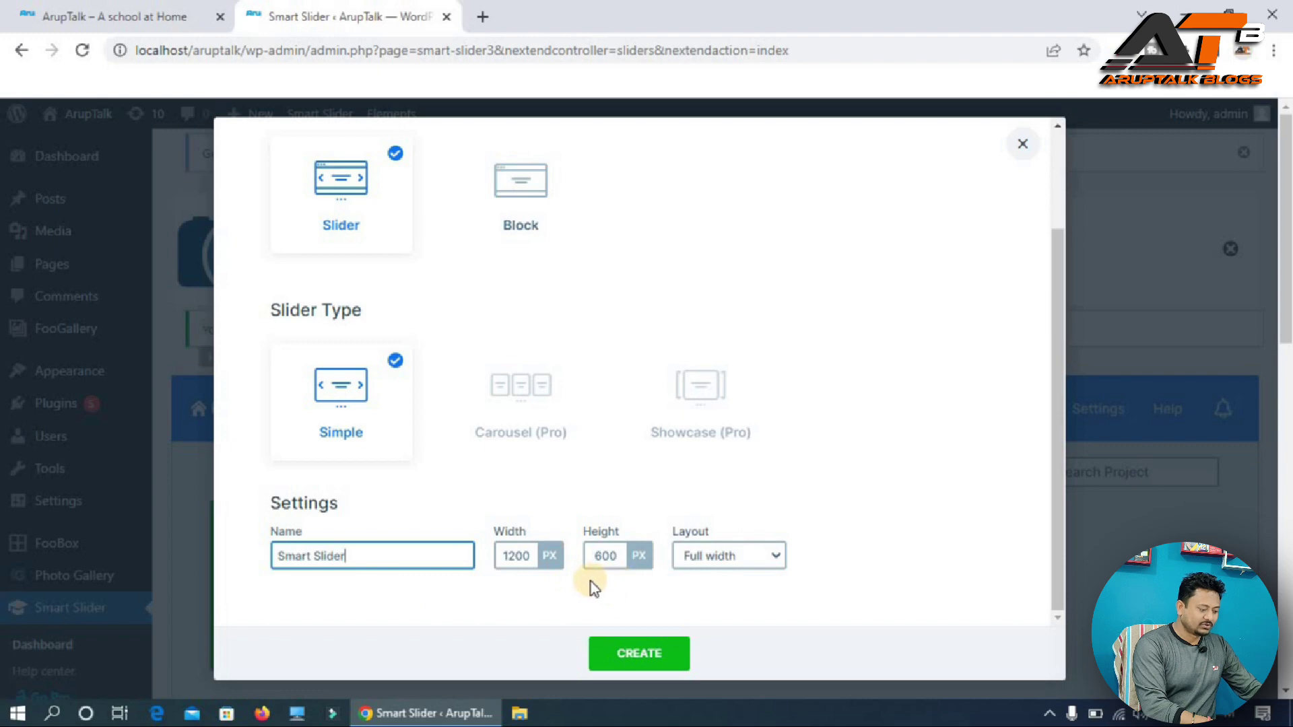
{"action": "left_click", "coordinate": [744, 558]}
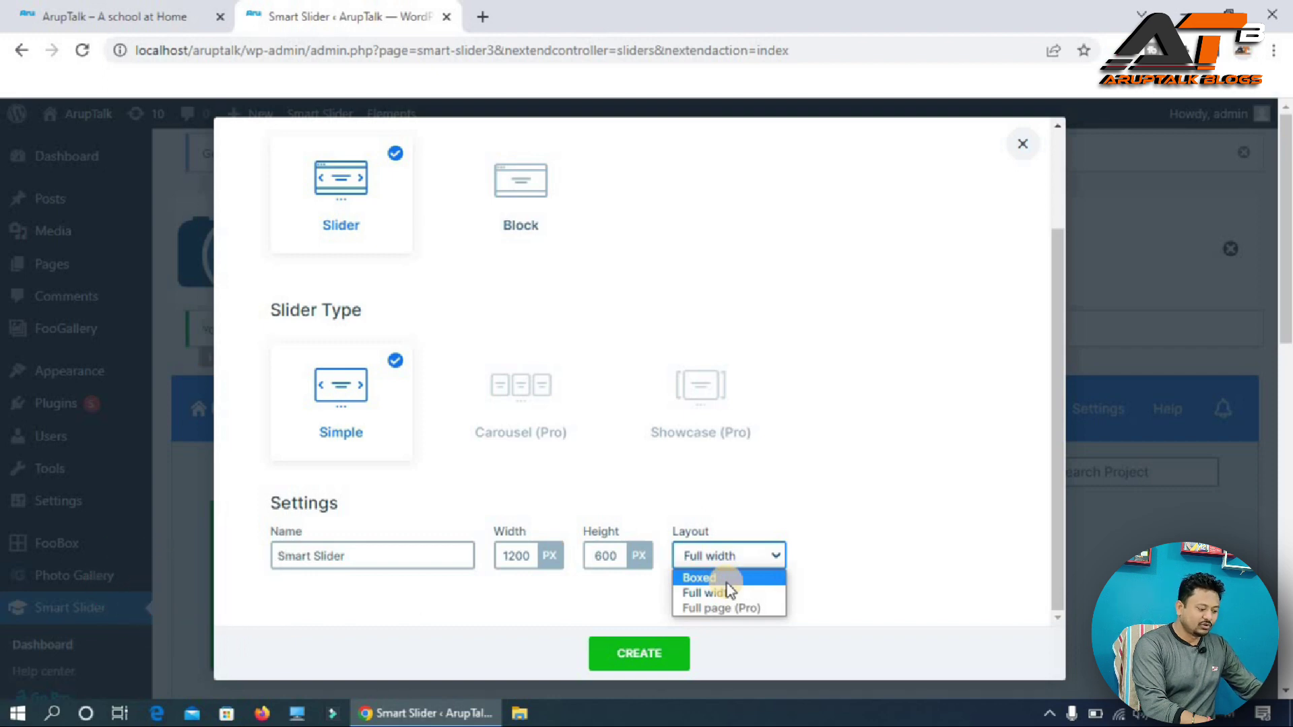
{"action": "left_click", "coordinate": [726, 581]}
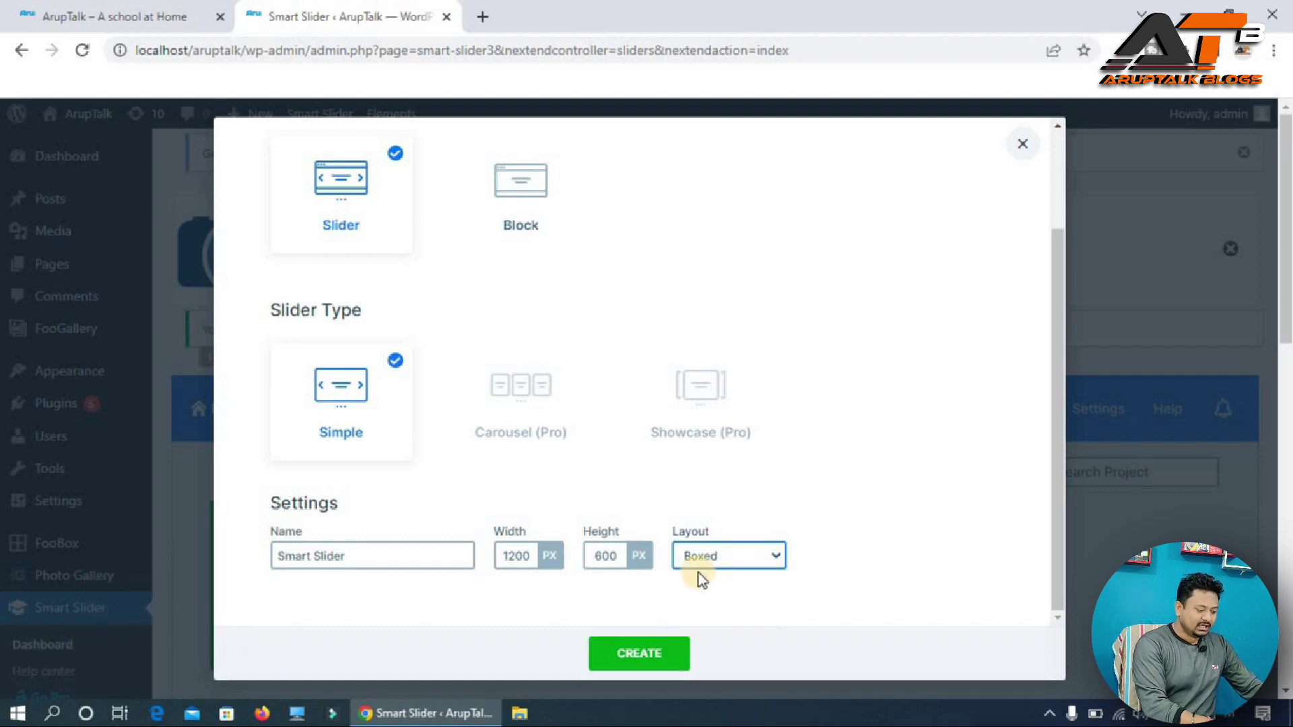
{"action": "left_click", "coordinate": [641, 652]}
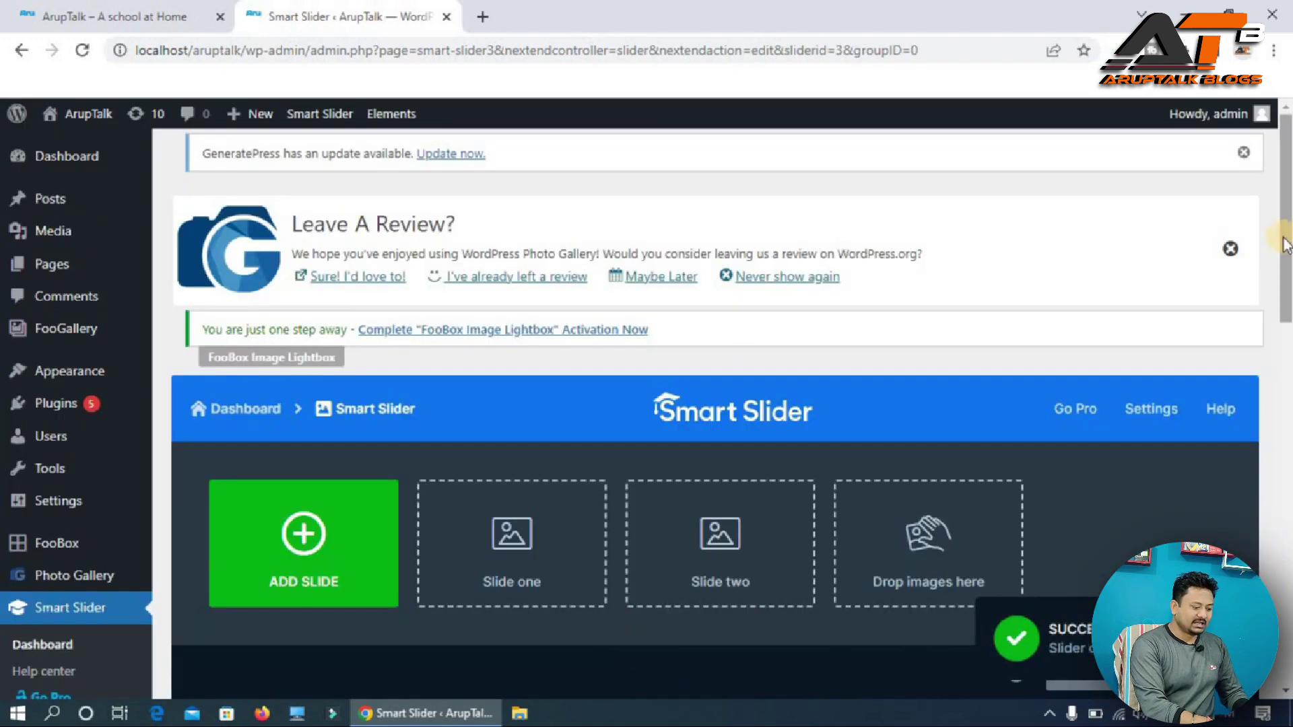
Add six media library images as slides: children with camera, children at sunset, ring on book, wooden hearts, spilled coffee beans and heart-shaped cup.
{"action": "left_click_drag", "start_coordinate": [1285, 256], "coordinate": [1286, 367]}
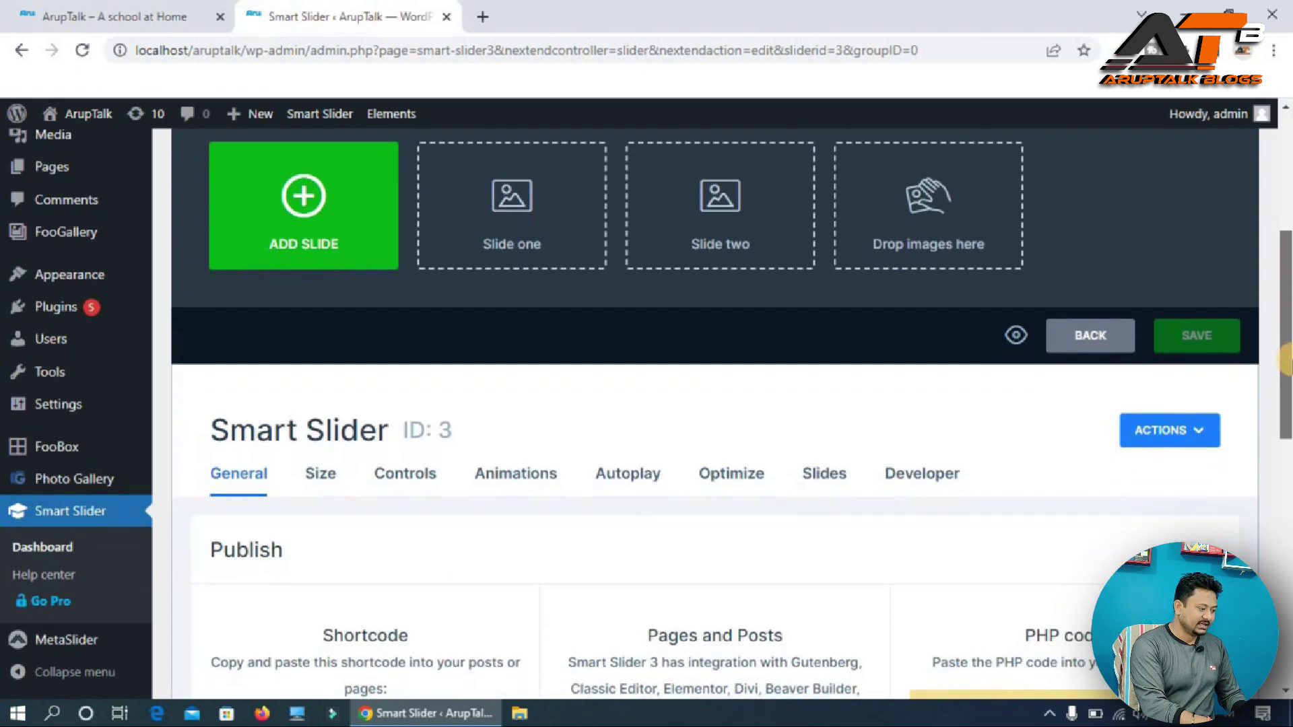
{"action": "left_click", "coordinate": [310, 205]}
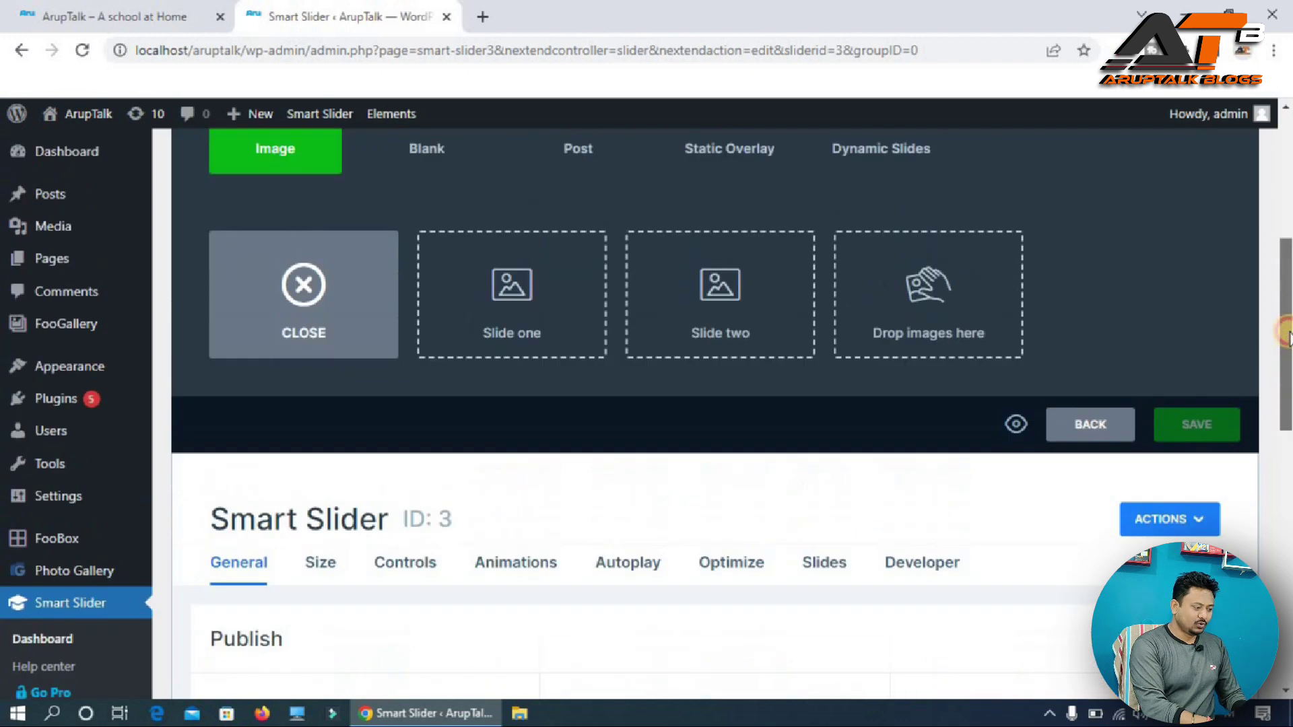
{"action": "left_click_drag", "start_coordinate": [1286, 346], "coordinate": [1285, 304]}
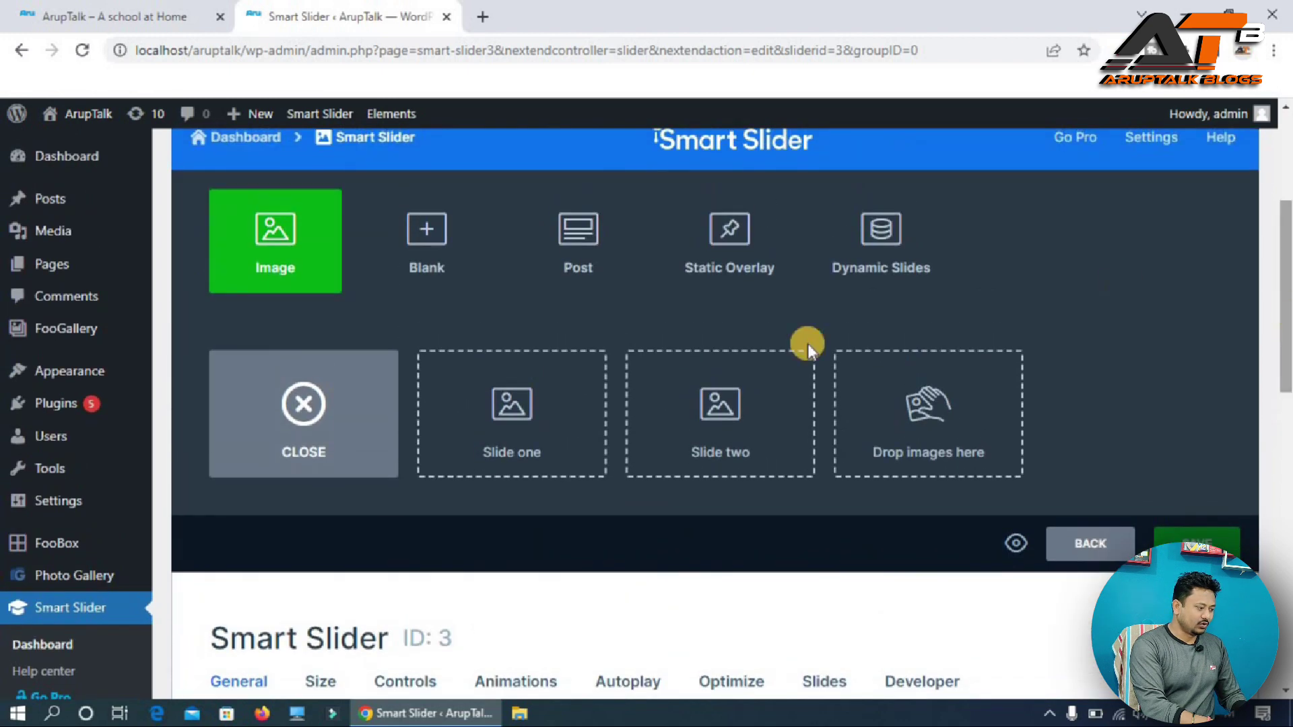
{"action": "left_click", "coordinate": [281, 239]}
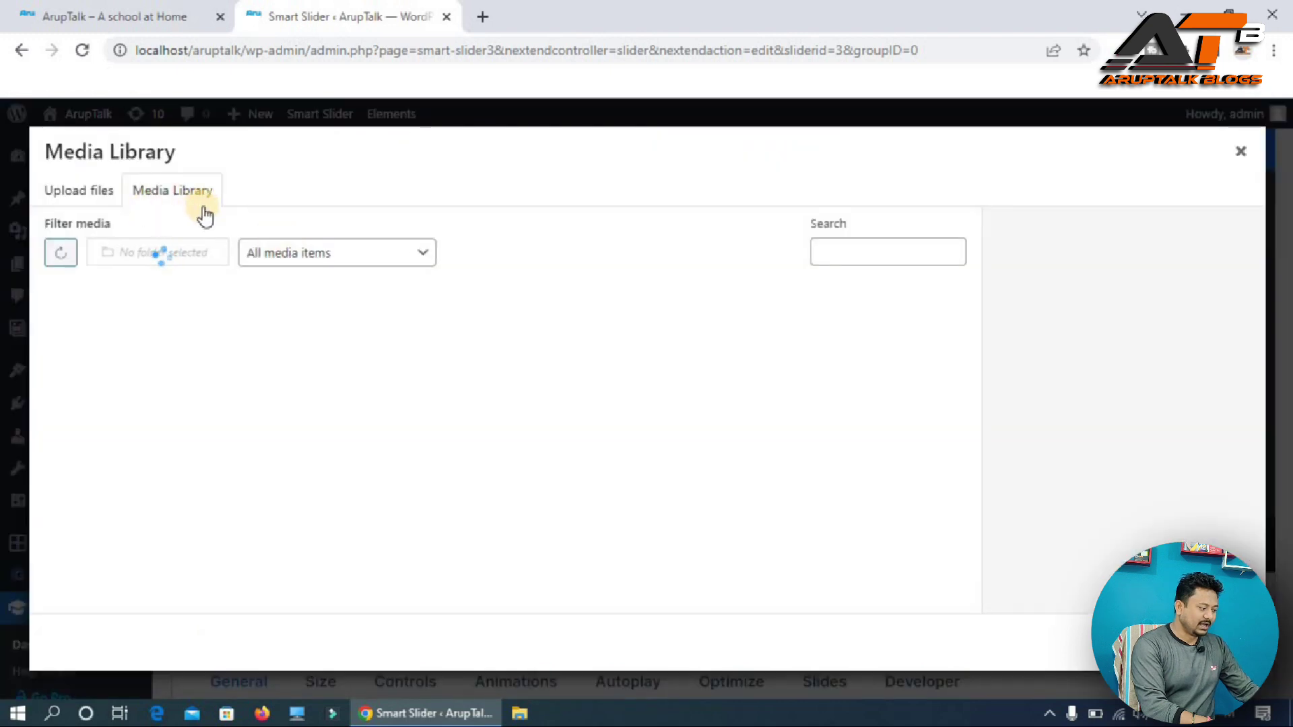
{"action": "left_click", "coordinate": [91, 196]}
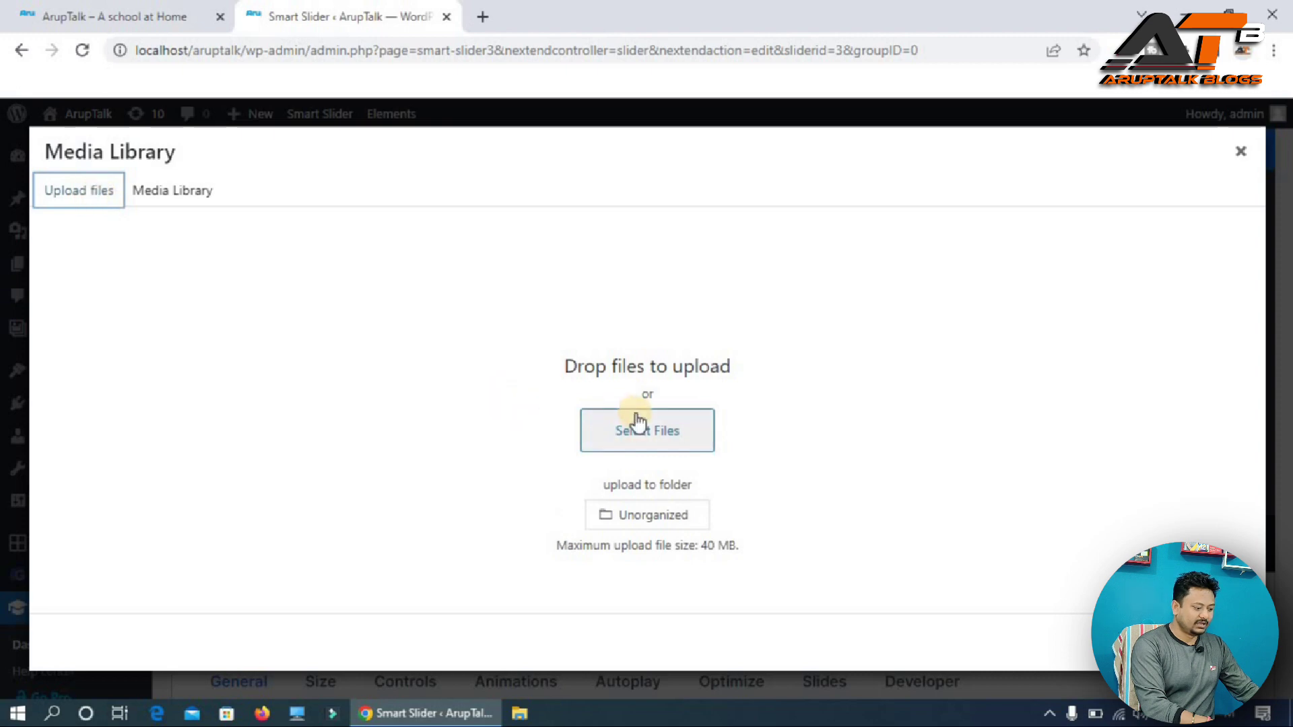
{"action": "left_click", "coordinate": [192, 197]}
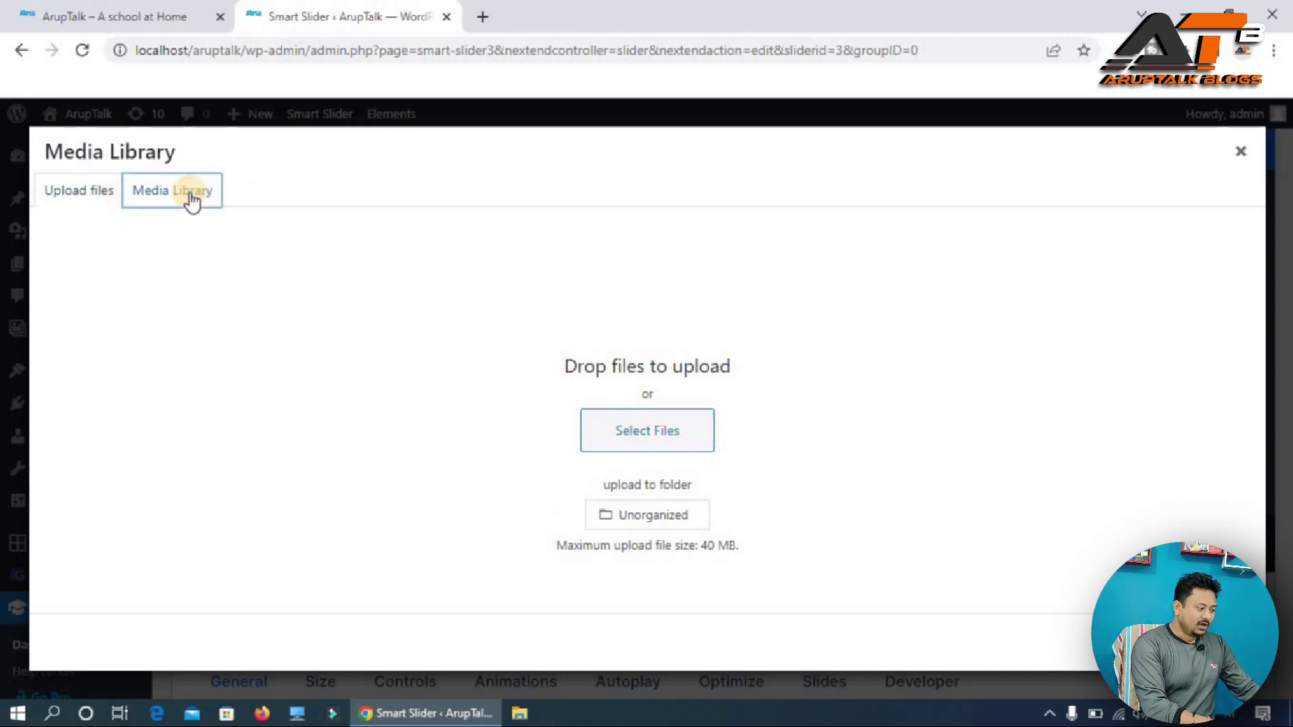
{"action": "left_click", "coordinate": [257, 362]}
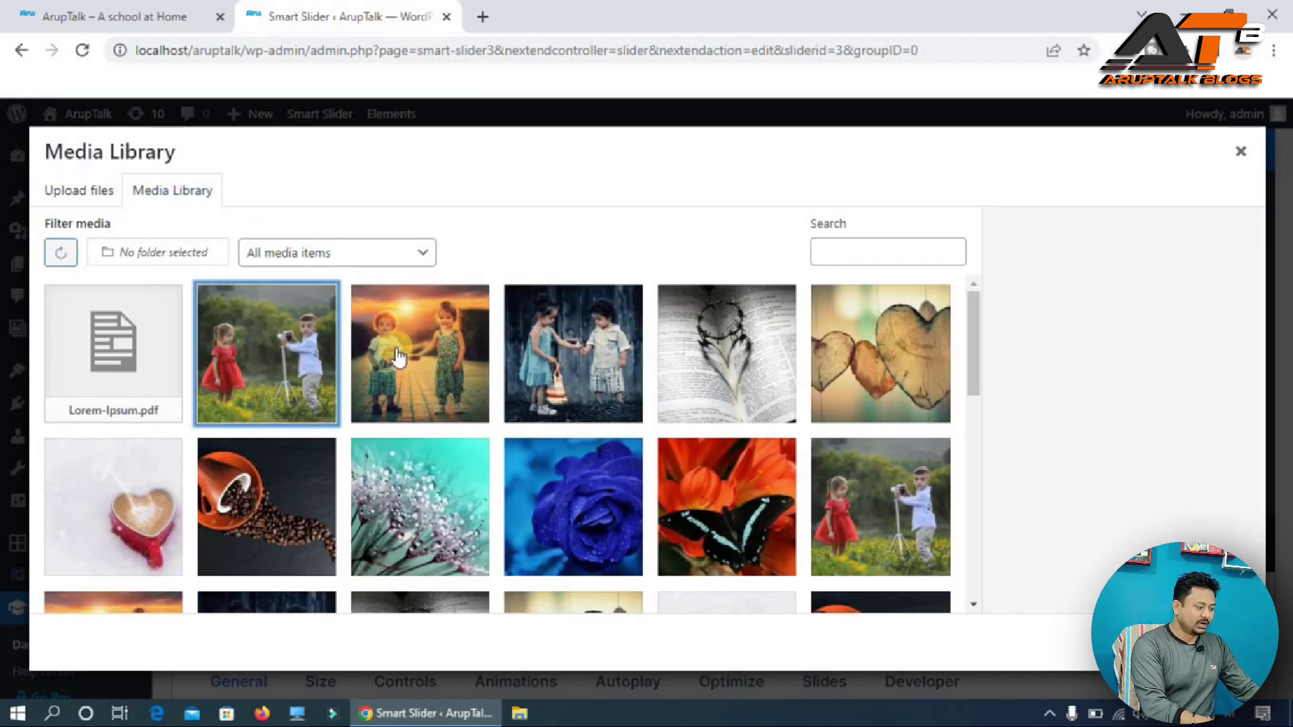
{"action": "left_click", "coordinate": [396, 352]}
{"action": "left_click", "coordinate": [677, 359]}
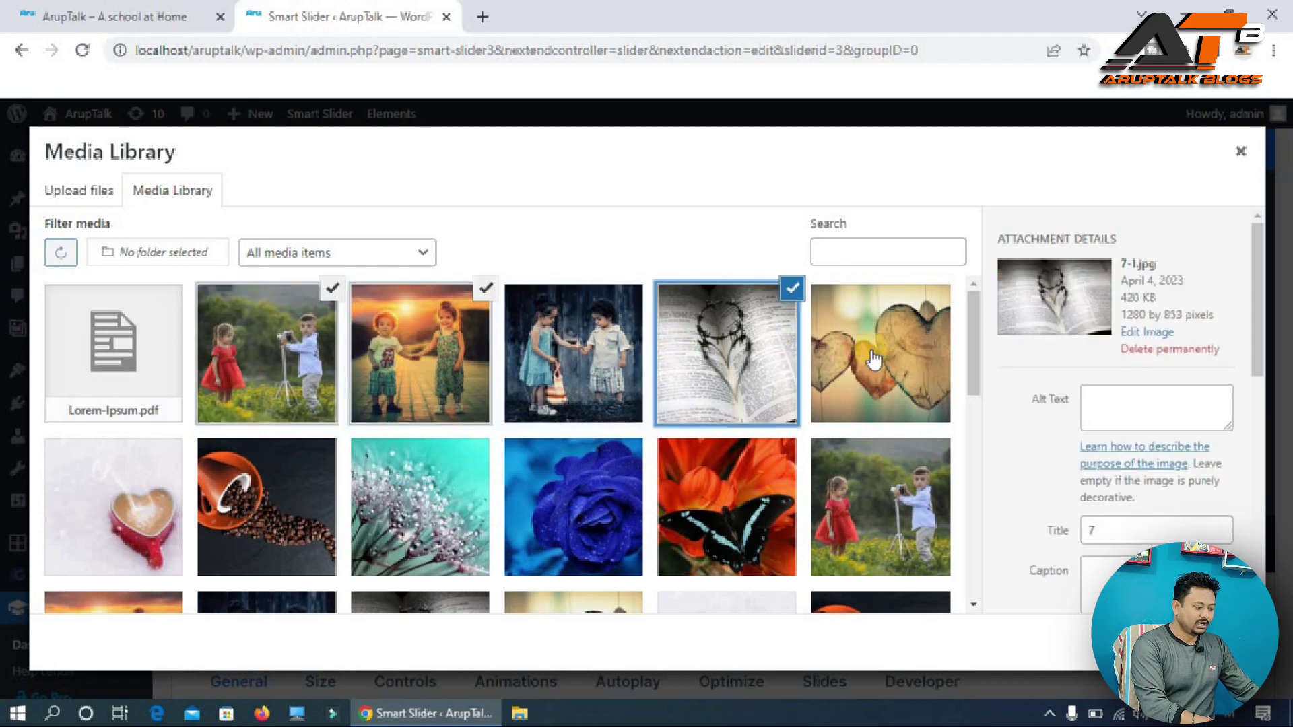
{"action": "left_click", "coordinate": [856, 365]}
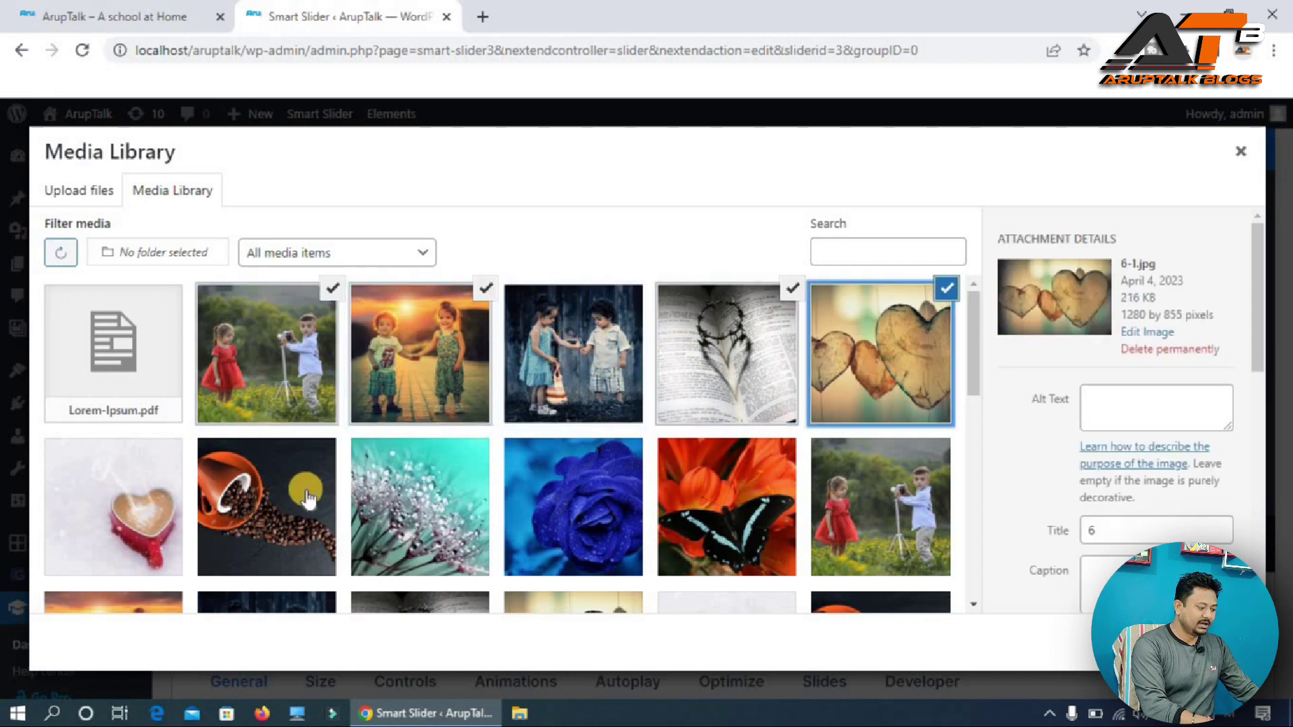
{"action": "left_click", "coordinate": [128, 500]}
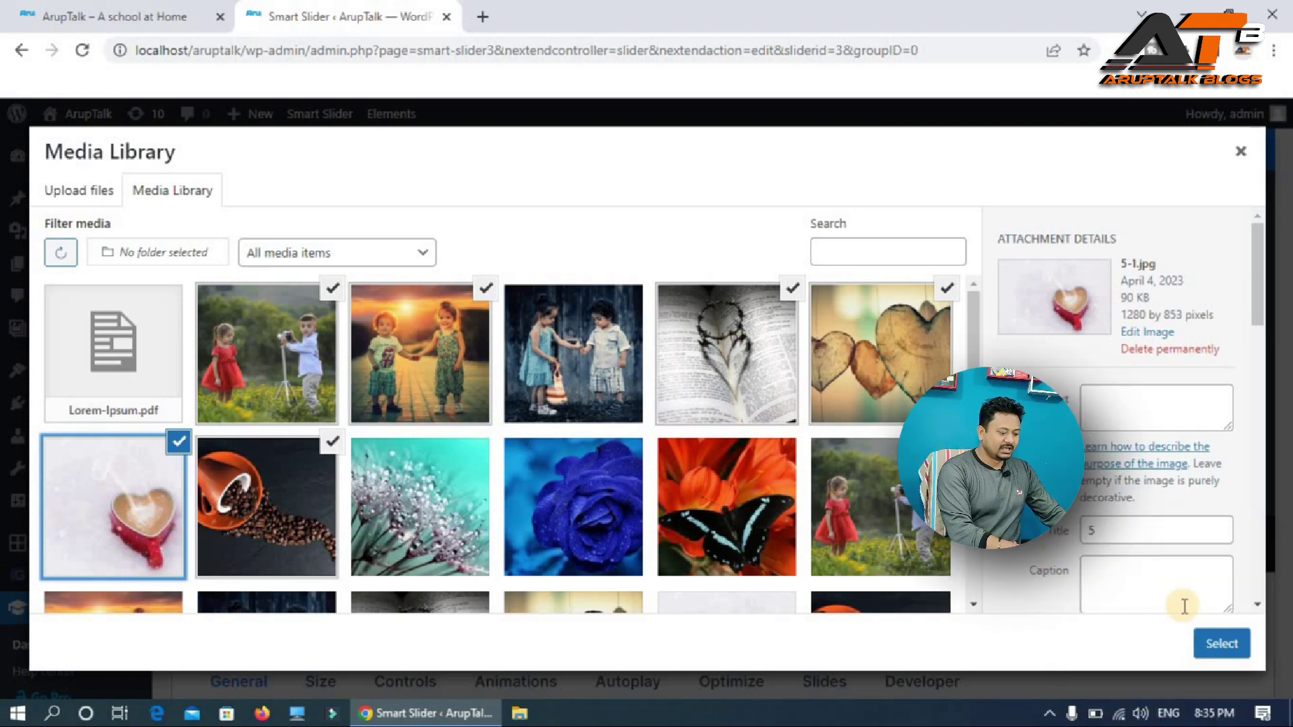
{"action": "left_click", "coordinate": [1220, 644]}
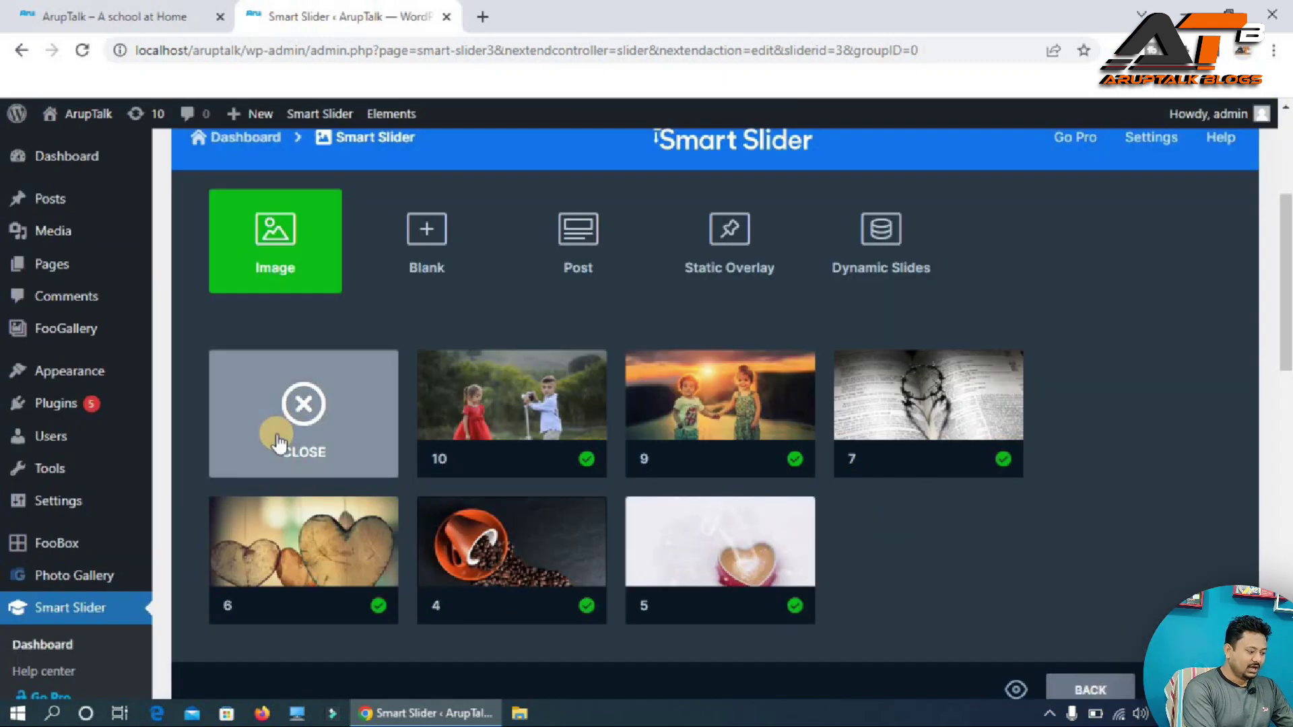
Close the slide type choices and save the slider.
{"action": "left_click", "coordinate": [313, 415]}
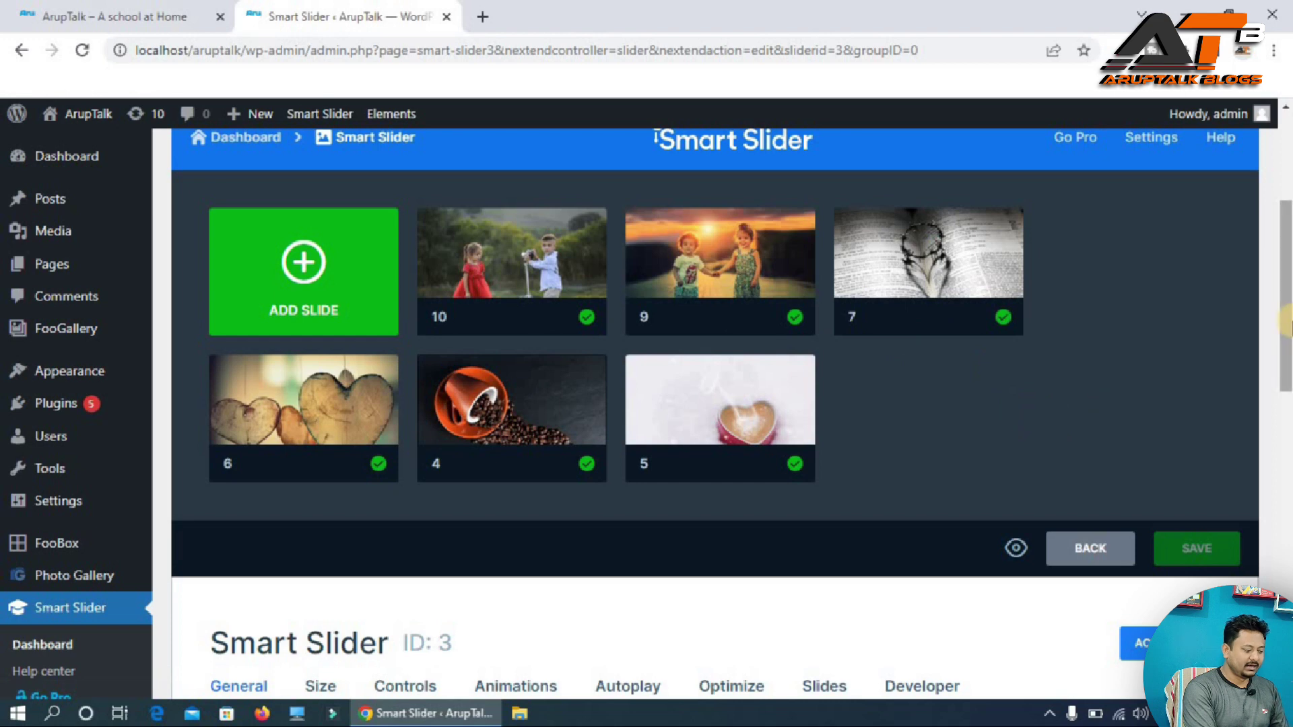
{"action": "scroll", "coordinate": [1178, 377], "scroll_direction": "down", "scroll_amount": 3}
{"action": "left_click", "coordinate": [1210, 358]}
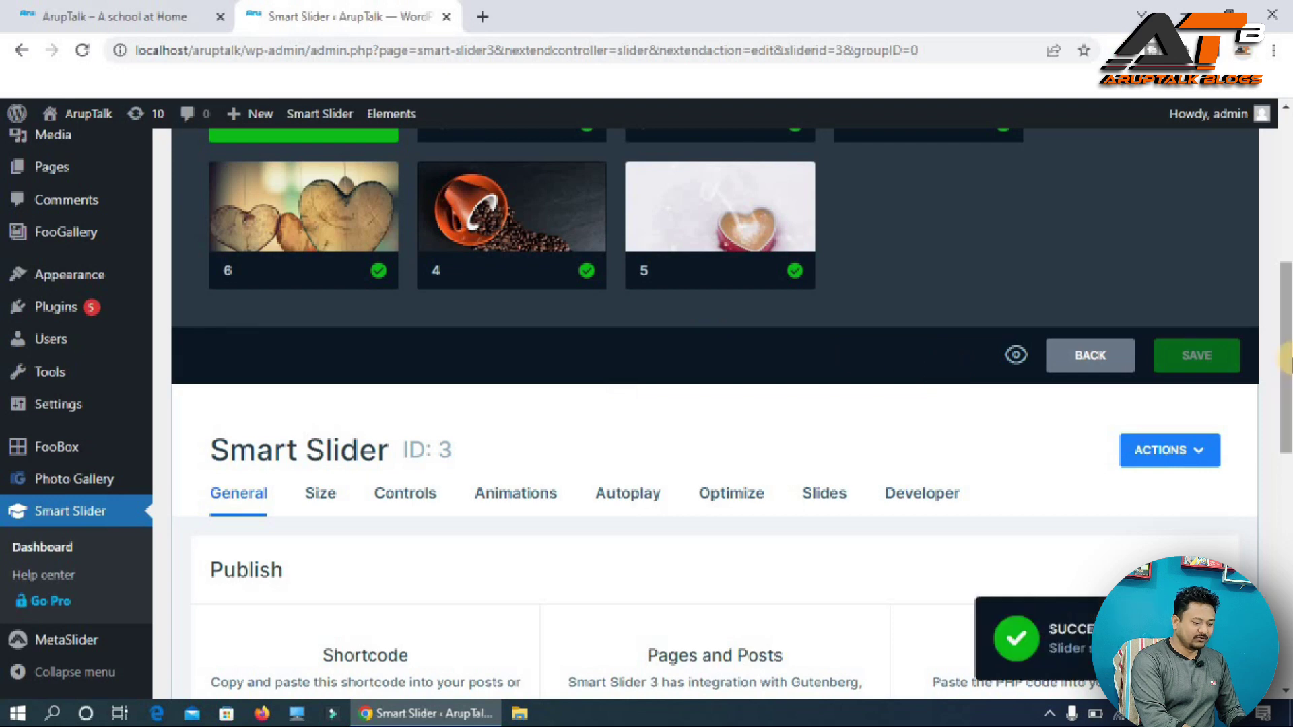
Copy the slider's shortcode [smartslider3 slider="3"] from the Publish section.
{"action": "left_click_drag", "start_coordinate": [1292, 358], "coordinate": [1291, 440]}
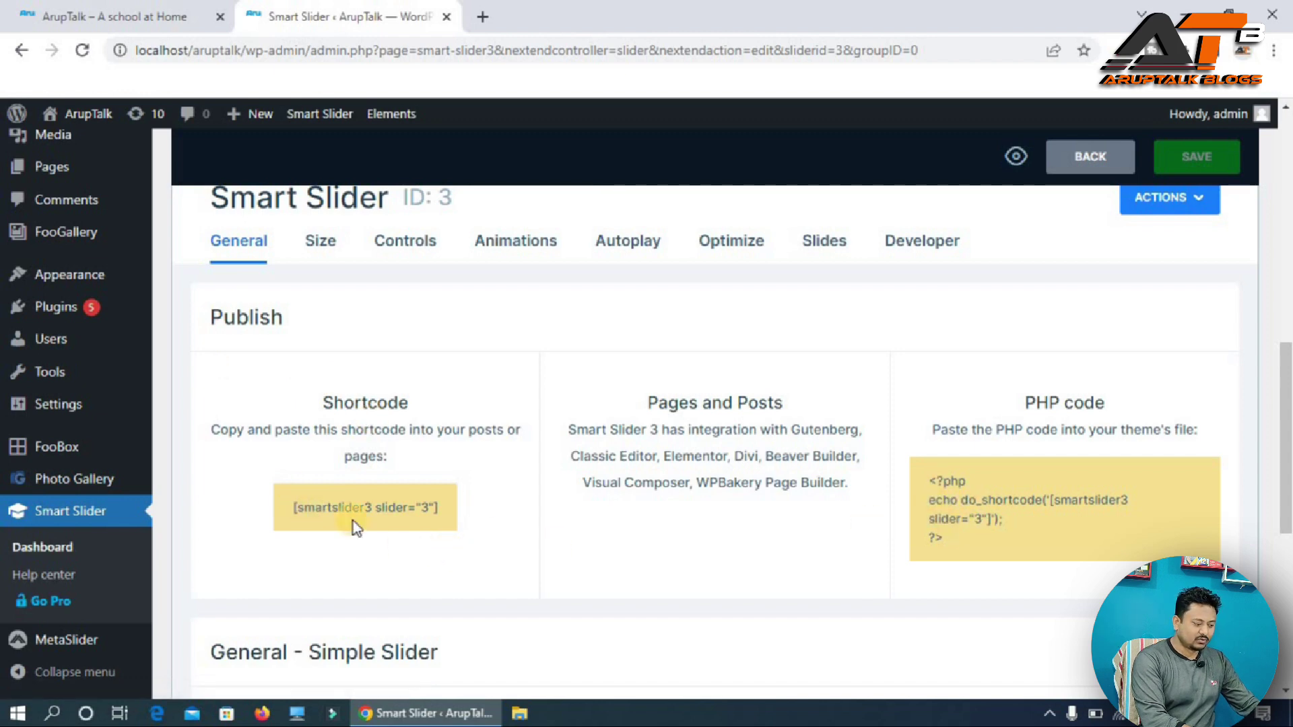
{"action": "left_click", "coordinate": [456, 518]}
{"action": "key", "text": "ctrl+c"}
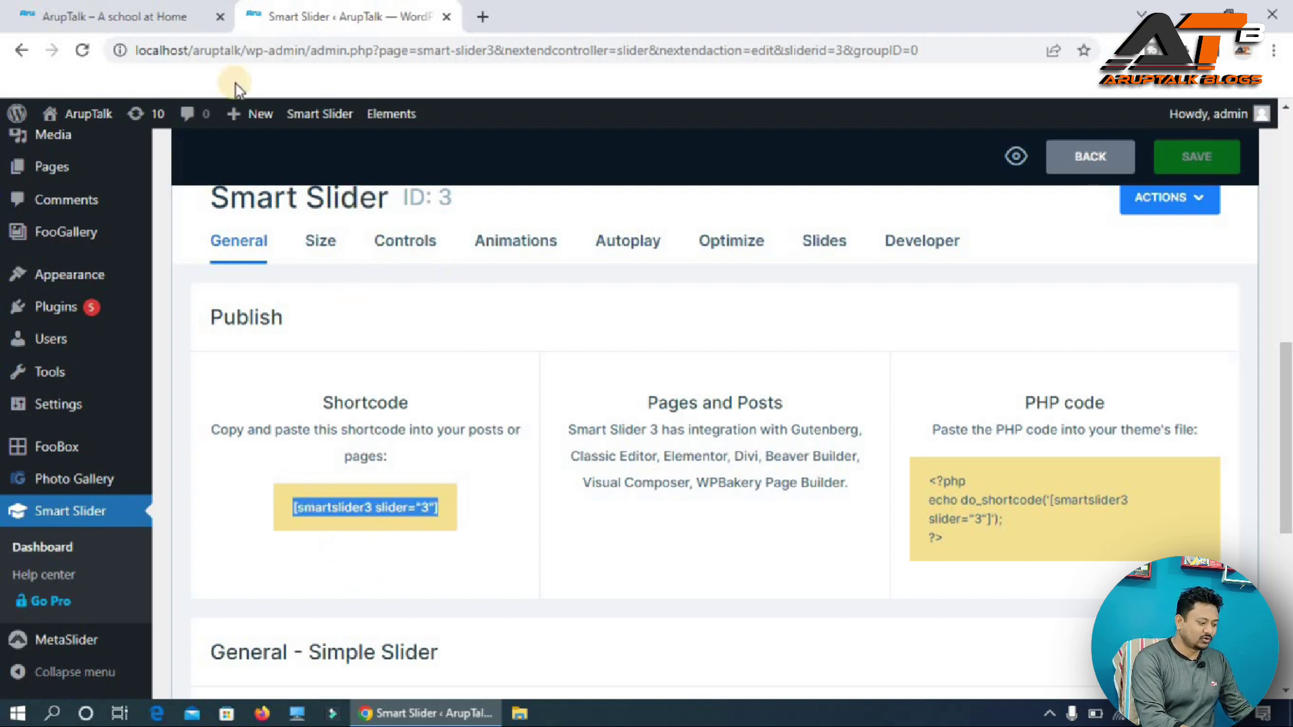
Open the list of all pages in a new browser tab and start editing the About Us page.
{"action": "left_click", "coordinate": [162, 12]}
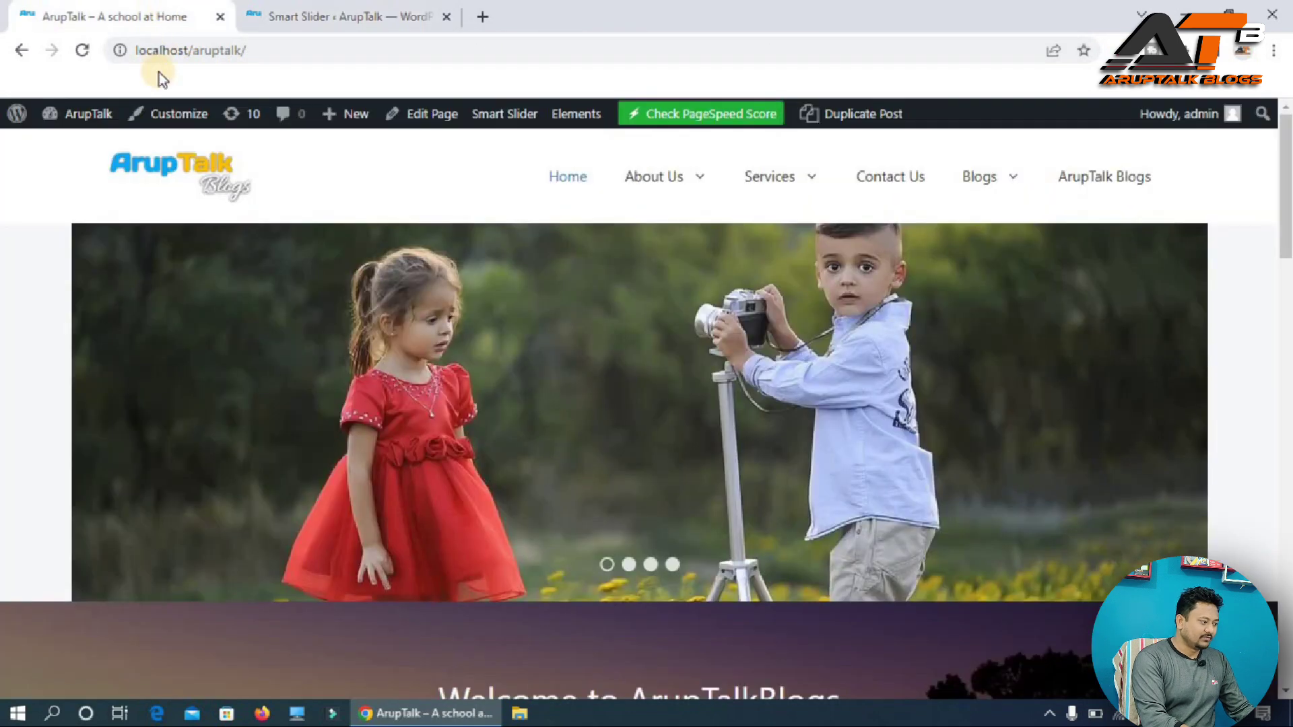
{"action": "left_click", "coordinate": [391, 19]}
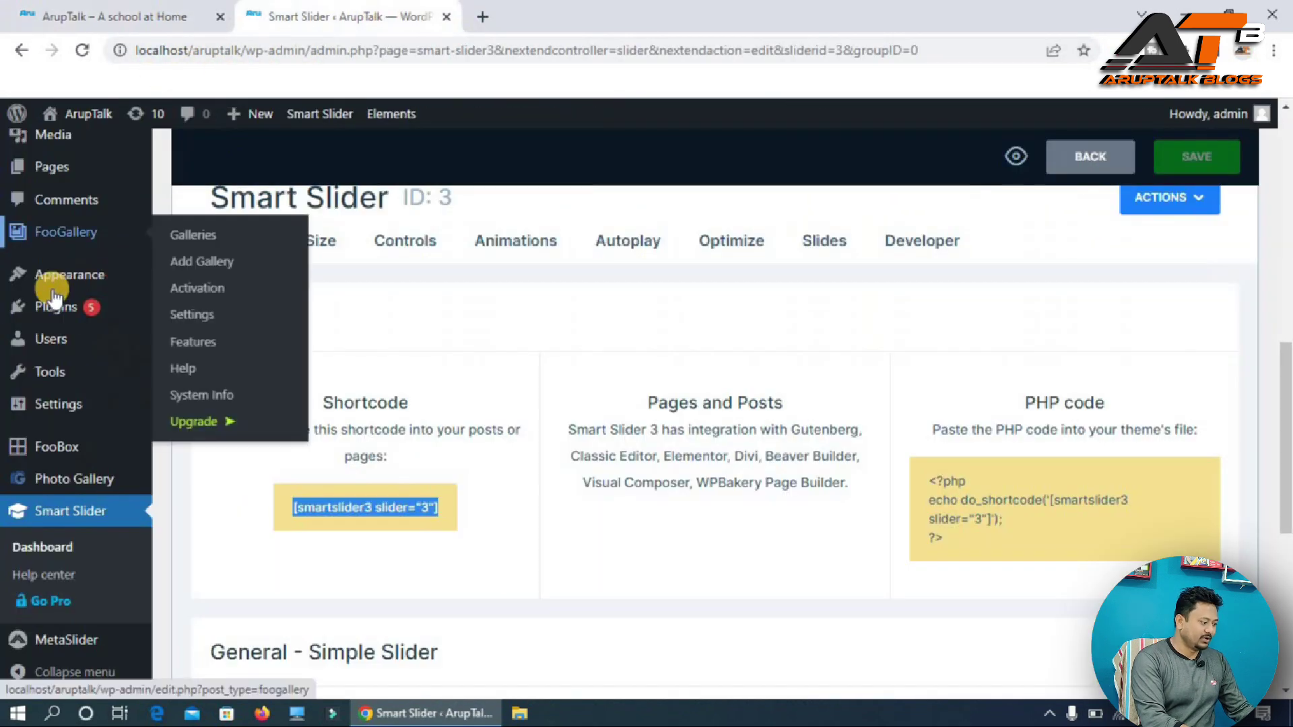
{"action": "mouse_move", "coordinate": [52, 166]}
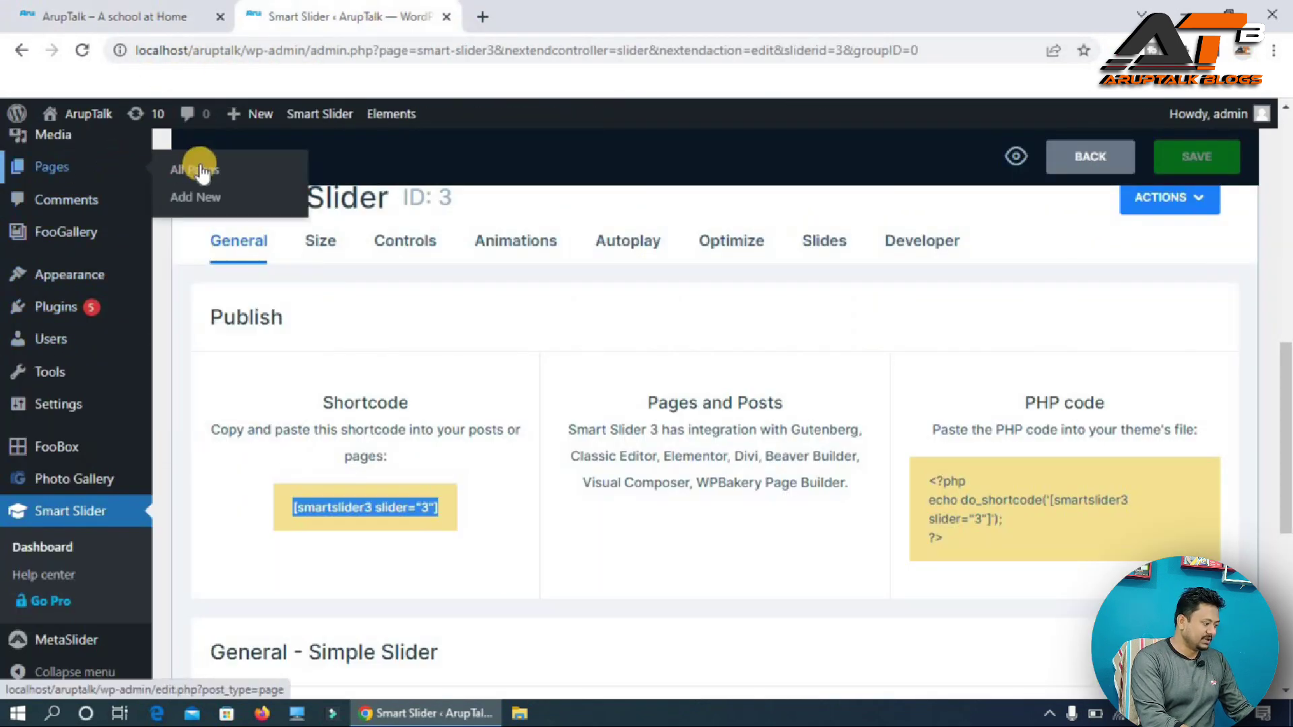
{"action": "right_click", "coordinate": [200, 164]}
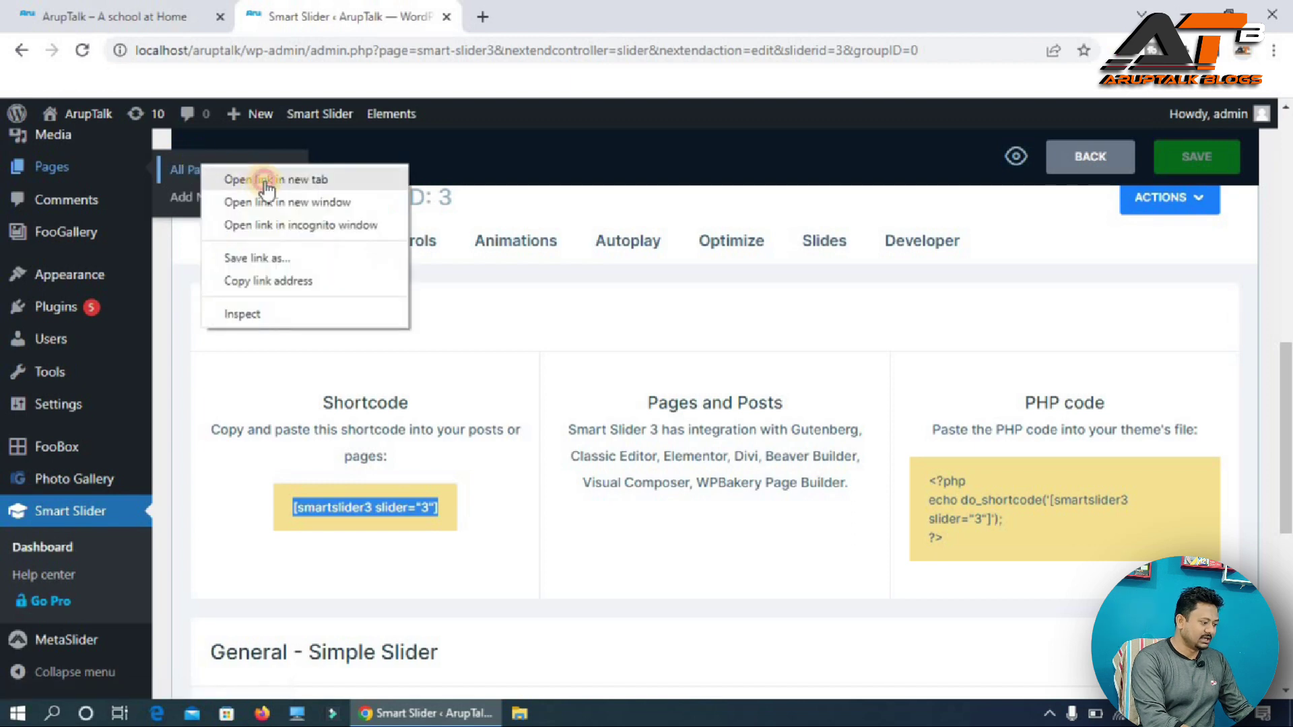
{"action": "left_click", "coordinate": [265, 178]}
{"action": "left_click", "coordinate": [591, 10]}
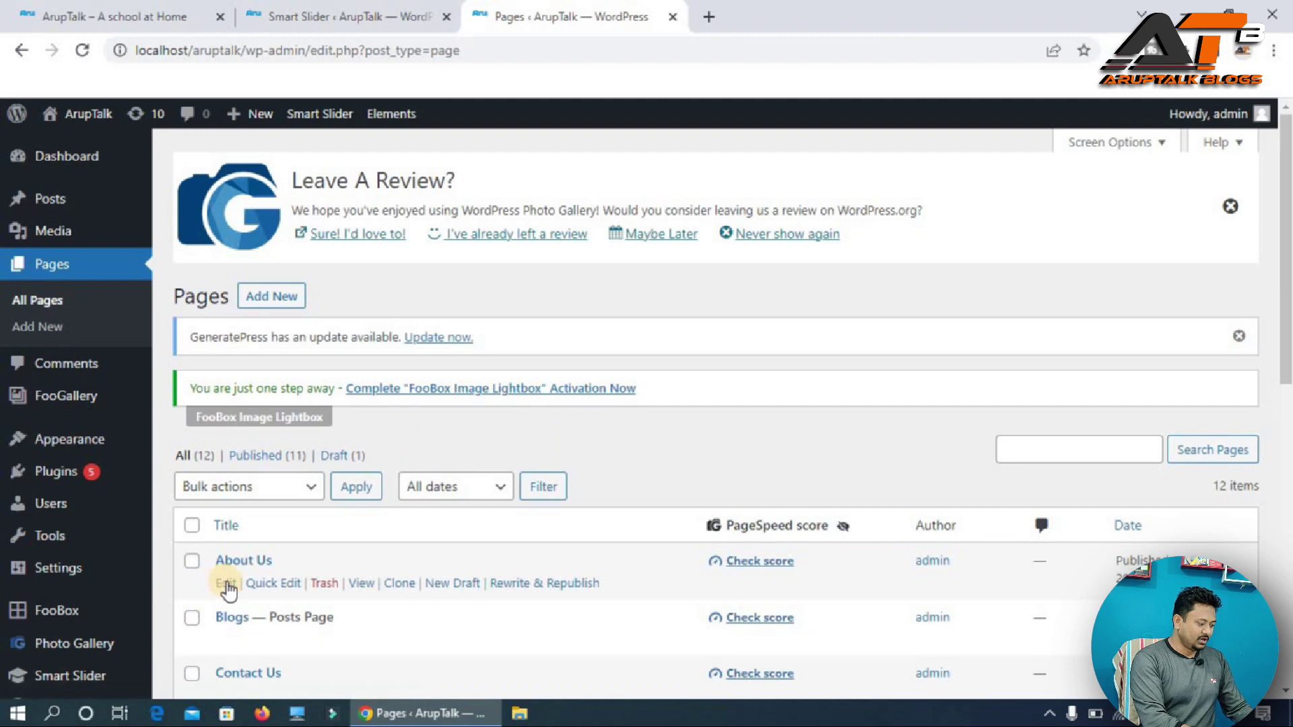
{"action": "left_click", "coordinate": [226, 584]}
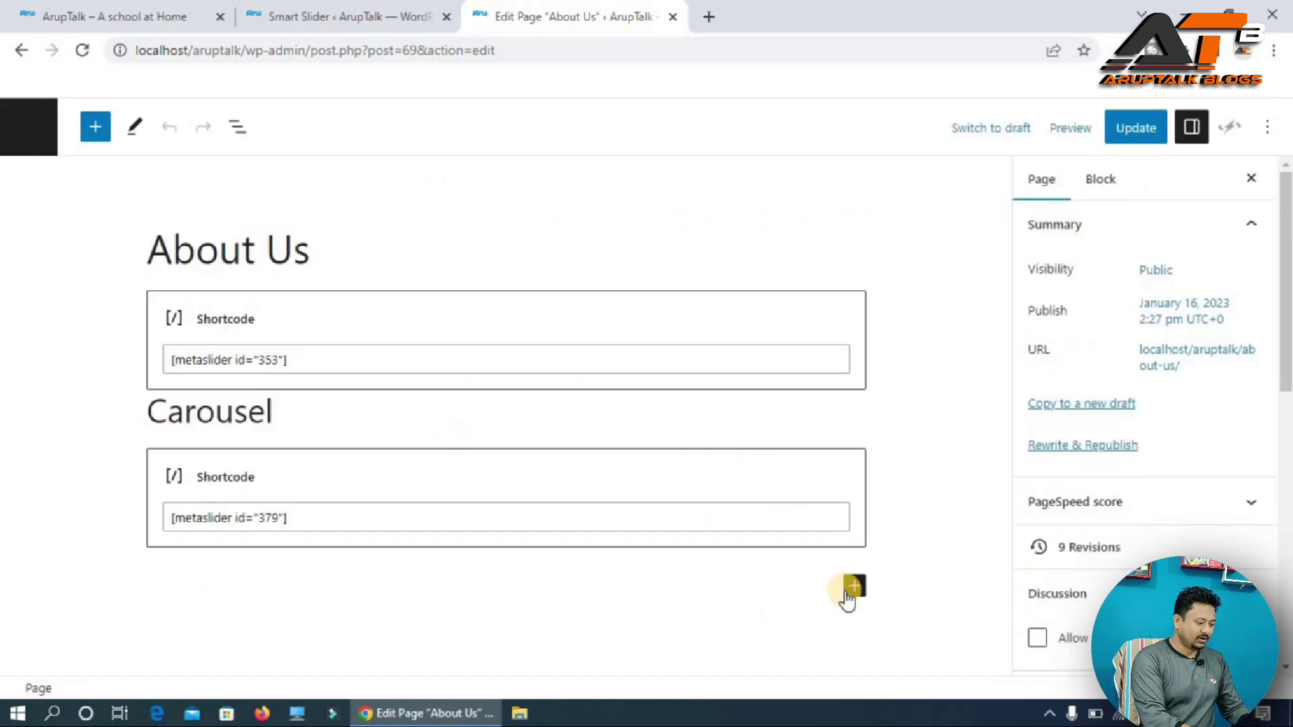
Add a heading reading "Smart Slider" below the Carousel shortcode block, followed by a new empty block.
{"action": "left_click", "coordinate": [855, 589]}
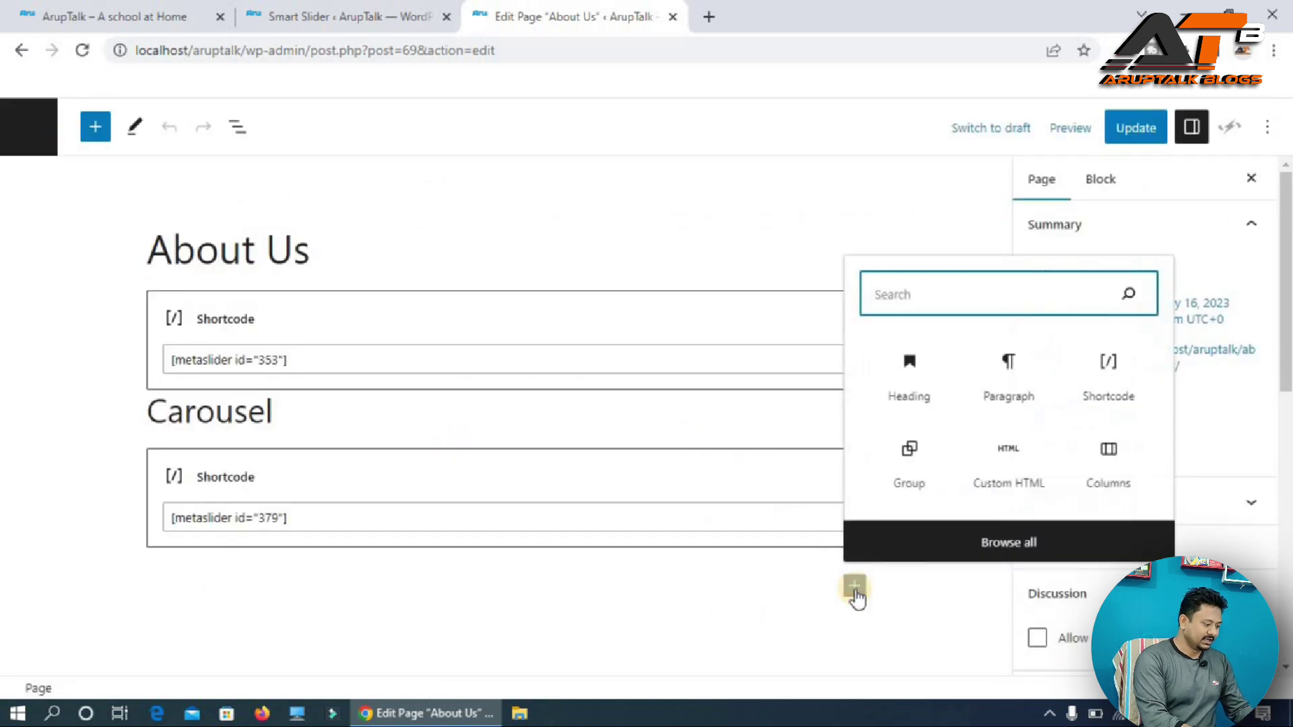
{"action": "left_click", "coordinate": [909, 373]}
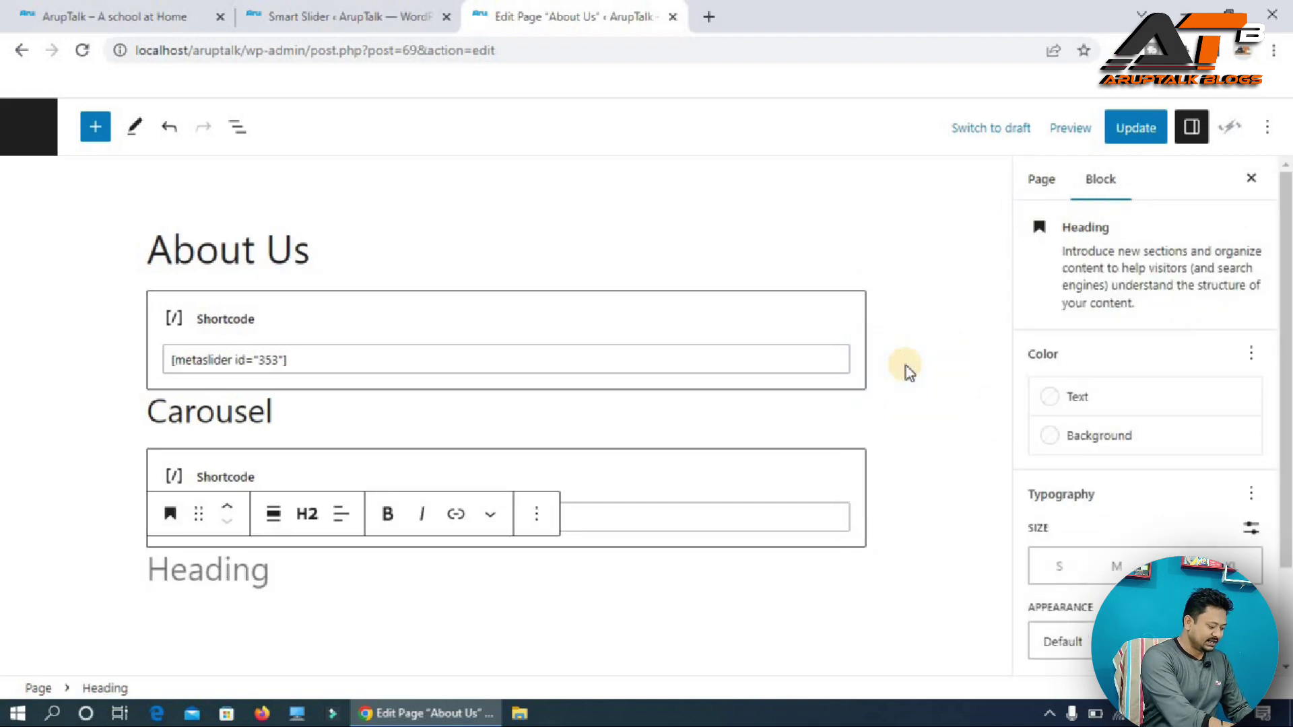
{"action": "type", "text": "Smart Slider"}
{"action": "key", "text": "Return"}
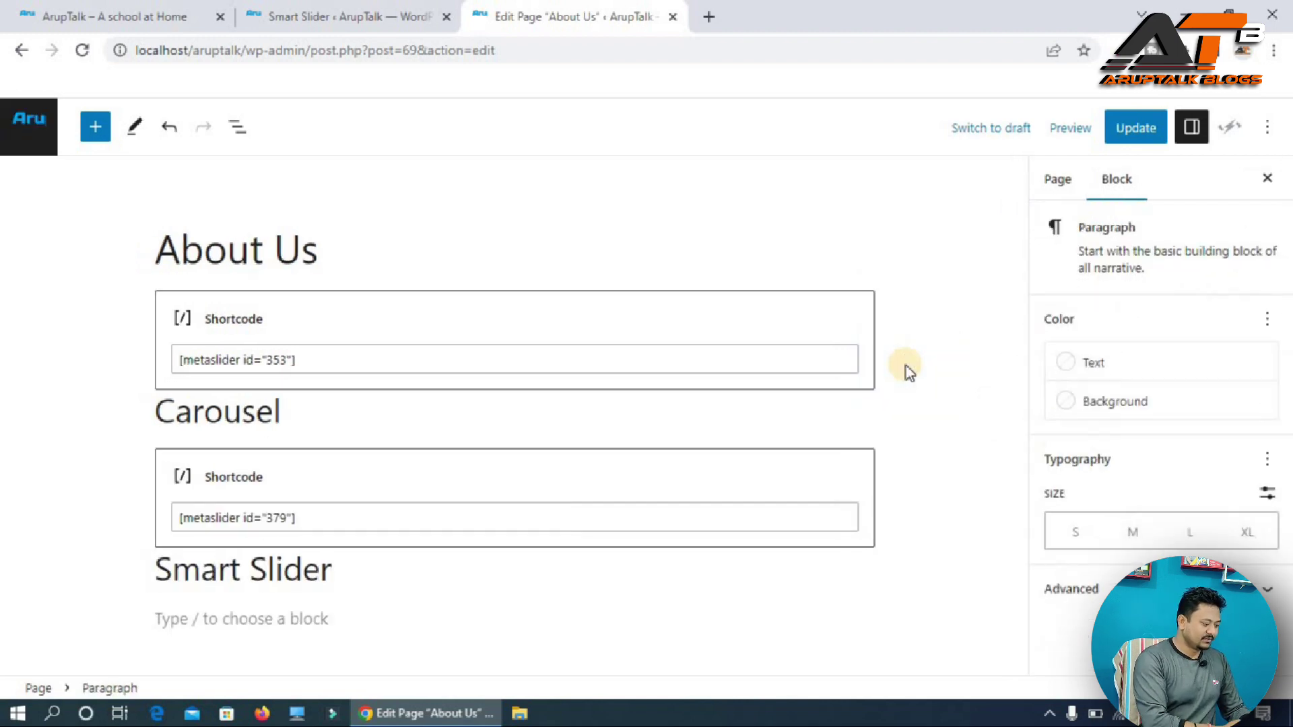
Paste the shortcode [smartslider3 slider="3"] into the empty block below the Smart Slider heading and update the page.
{"action": "key", "text": "ctrl+v"}
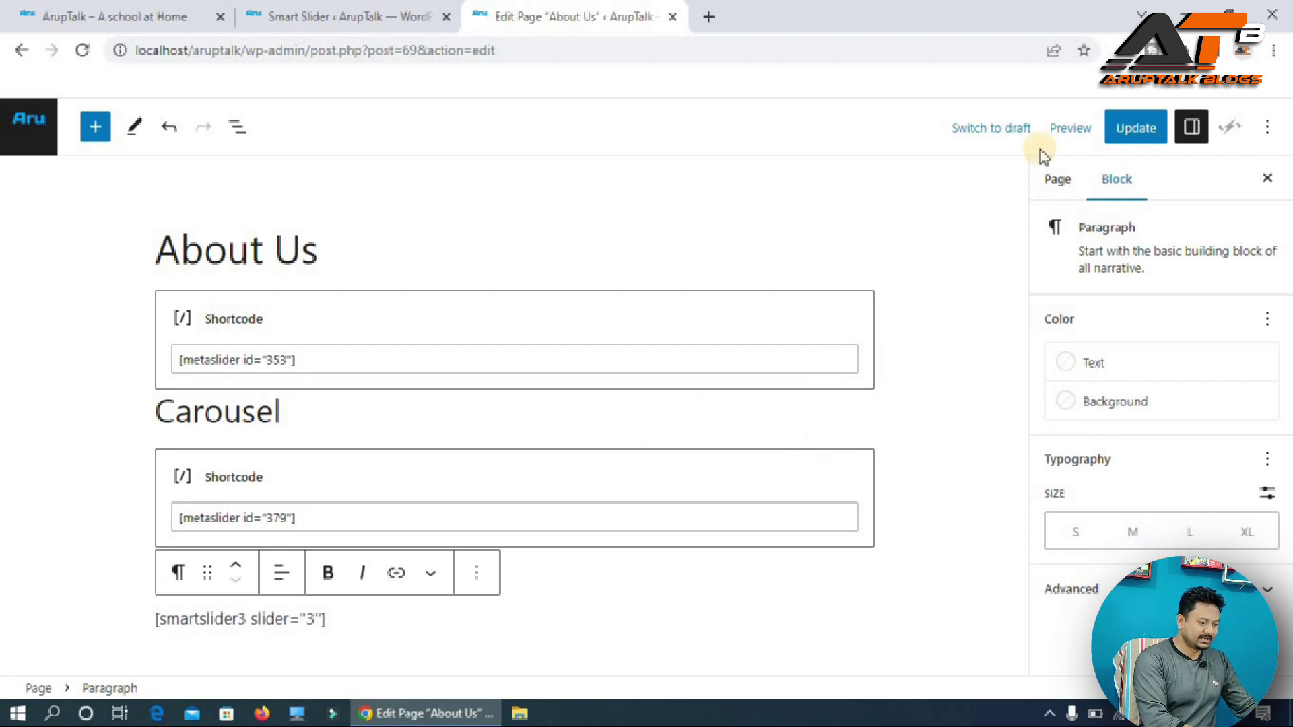
{"action": "left_click", "coordinate": [1138, 129]}
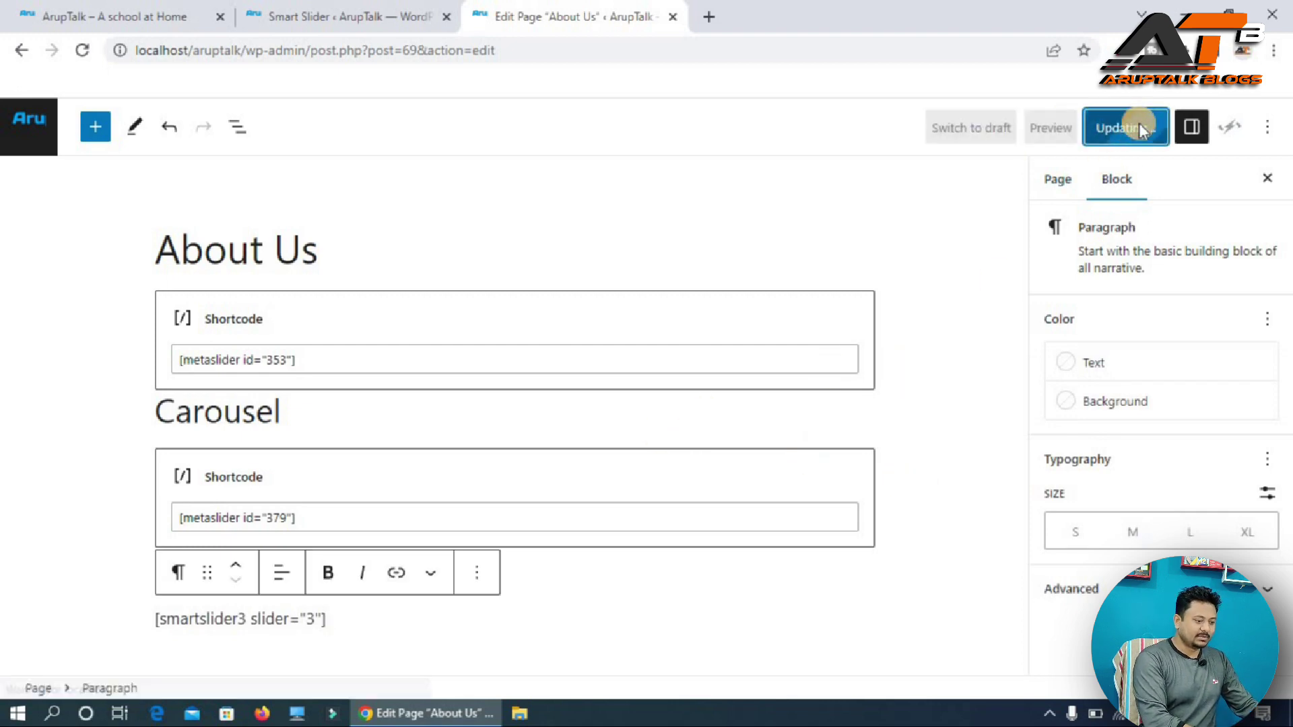
Open the About Us page on the live site and view the slider in its Smart Slider section.
{"action": "left_click", "coordinate": [116, 19]}
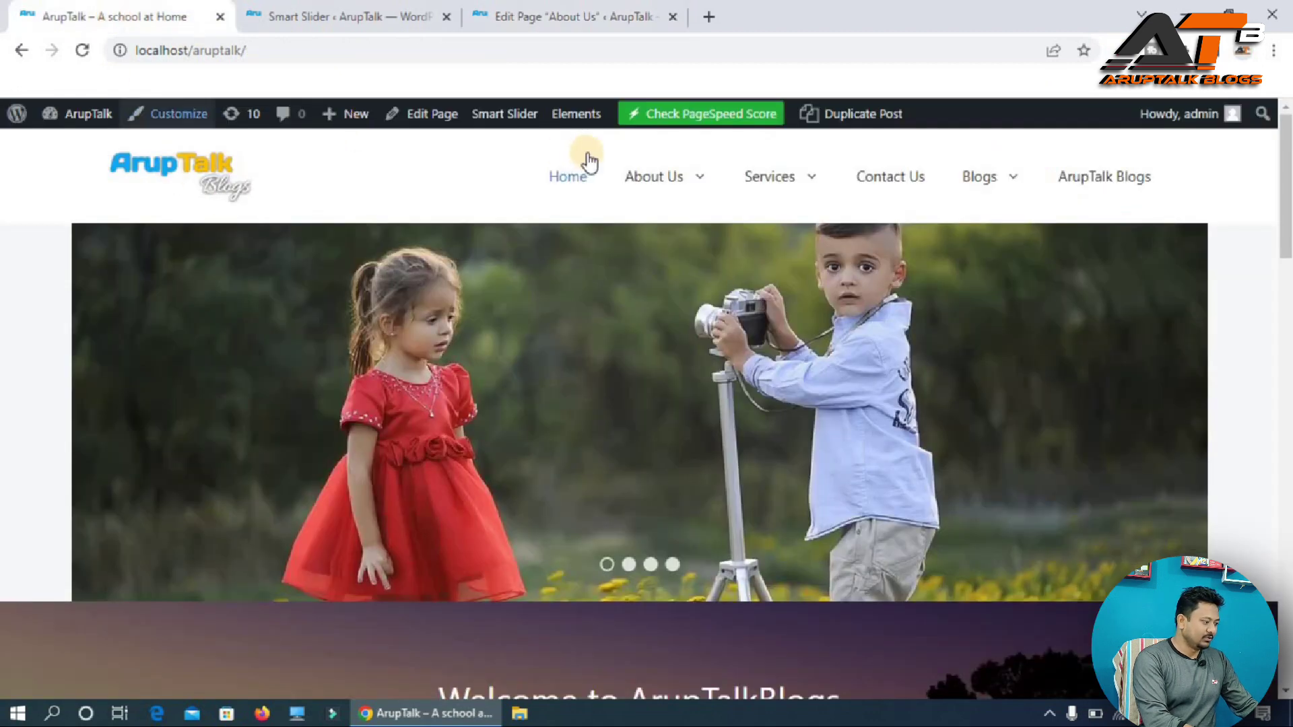
{"action": "mouse_move", "coordinate": [654, 189]}
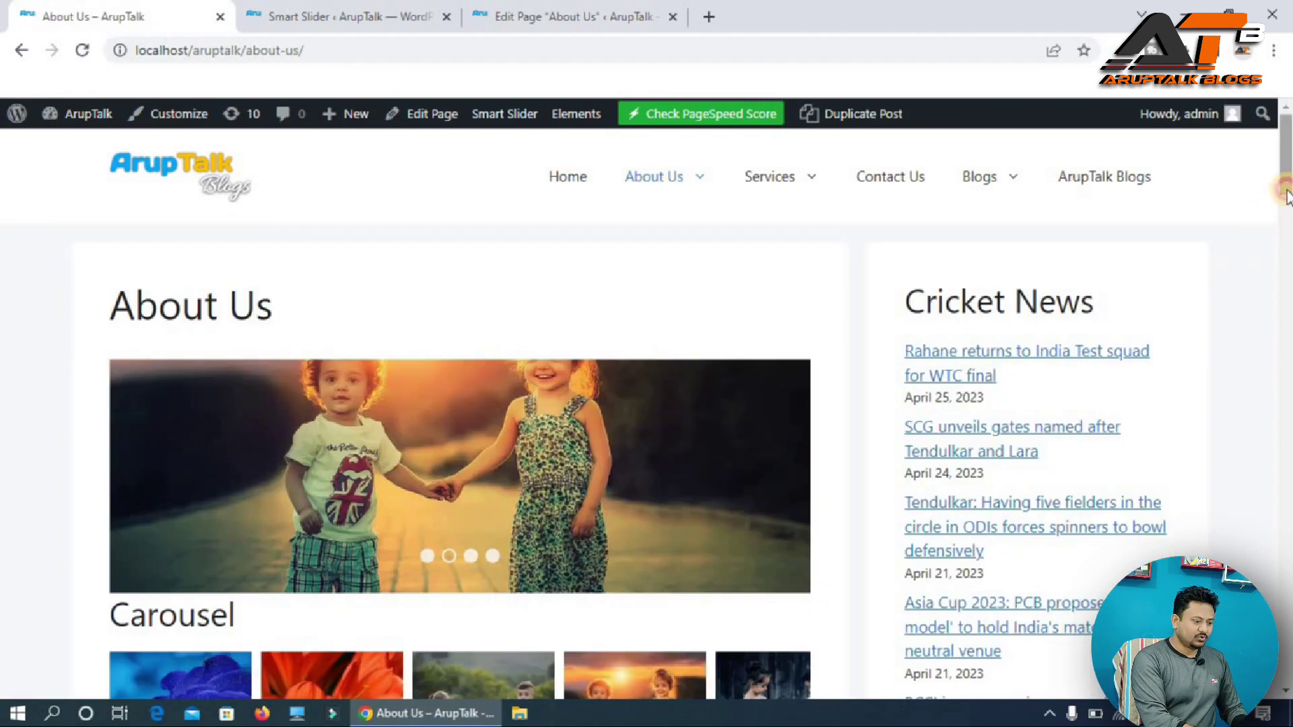
{"action": "scroll", "coordinate": [970, 229], "scroll_direction": "down", "scroll_amount": 7}
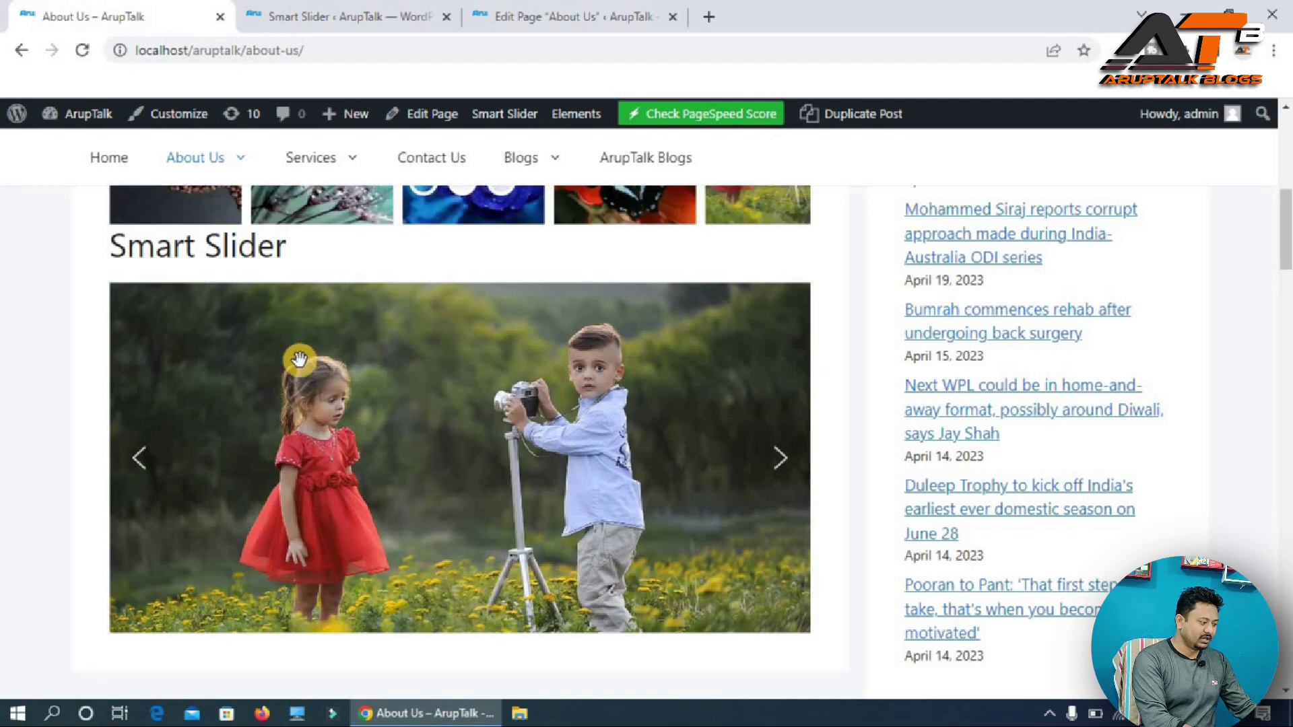
Return to the slider's settings and review its General options, including name, alias and slider design.
{"action": "left_click", "coordinate": [351, 13]}
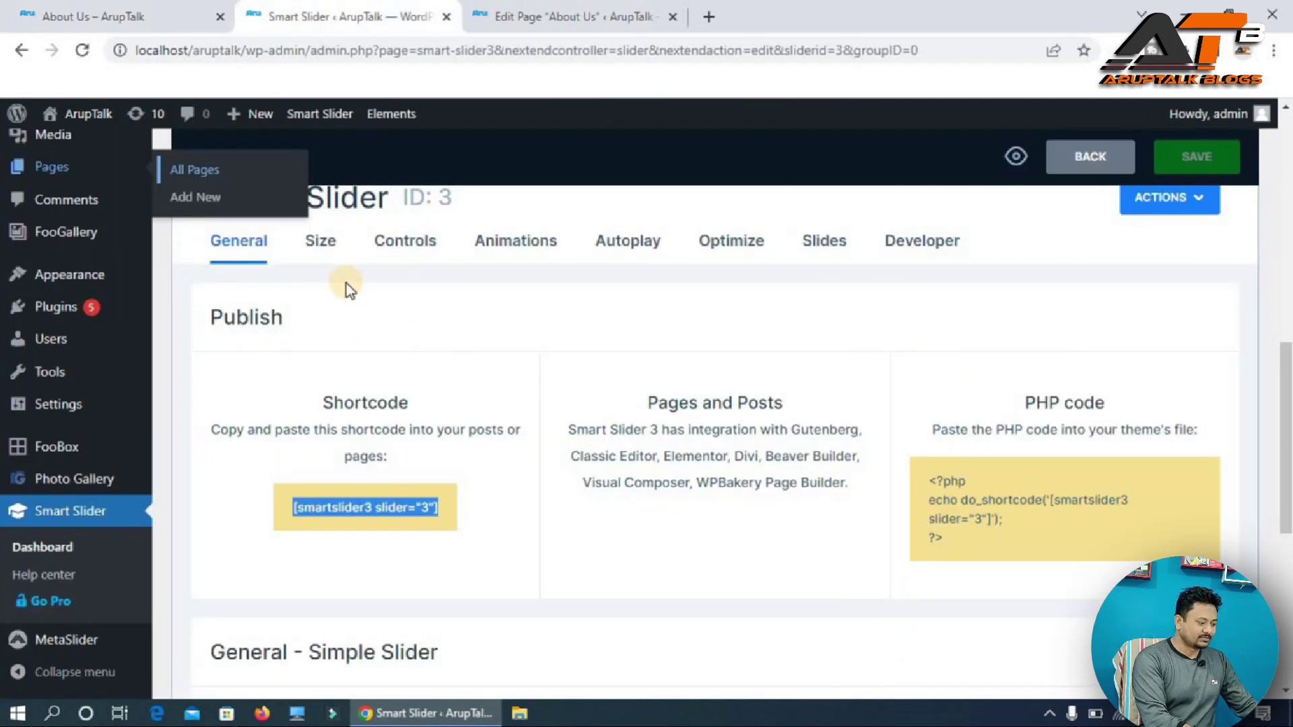
{"action": "left_click", "coordinate": [316, 243]}
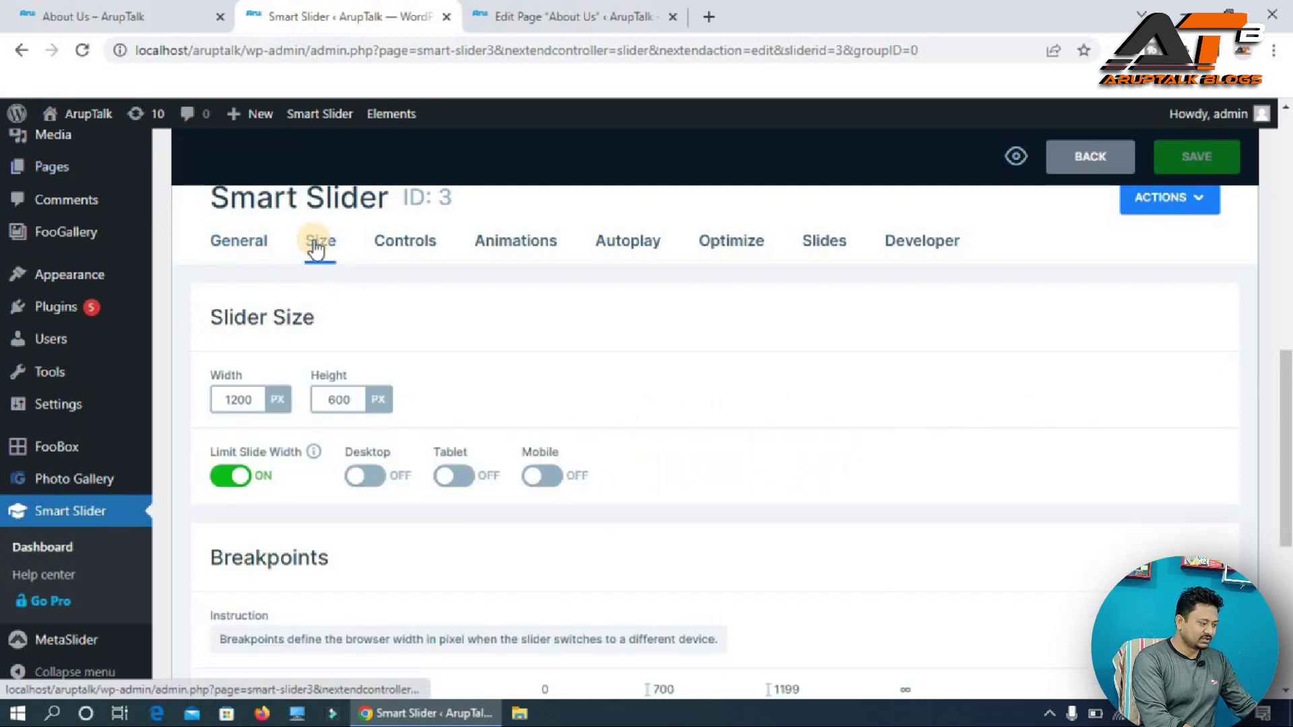
{"action": "left_click", "coordinate": [233, 244]}
{"action": "left_click_drag", "start_coordinate": [1286, 399], "coordinate": [1287, 530]}
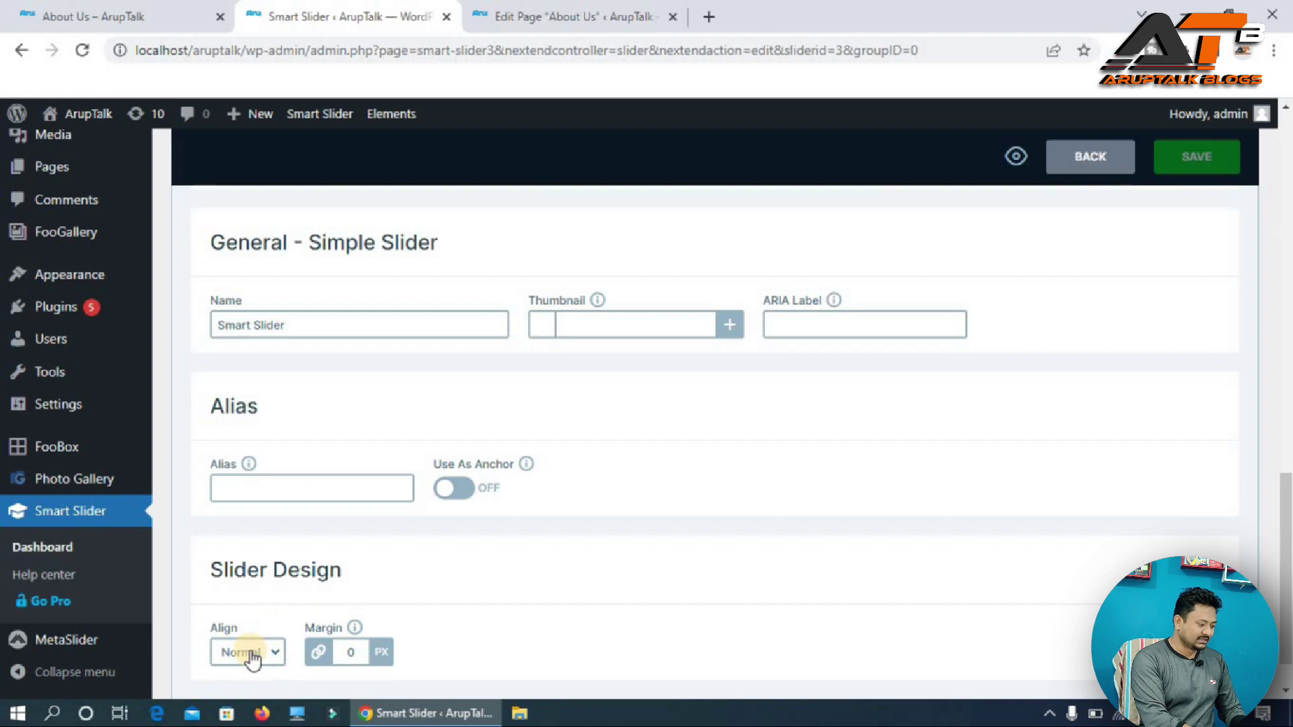
{"action": "left_click_drag", "start_coordinate": [1287, 576], "coordinate": [1287, 366]}
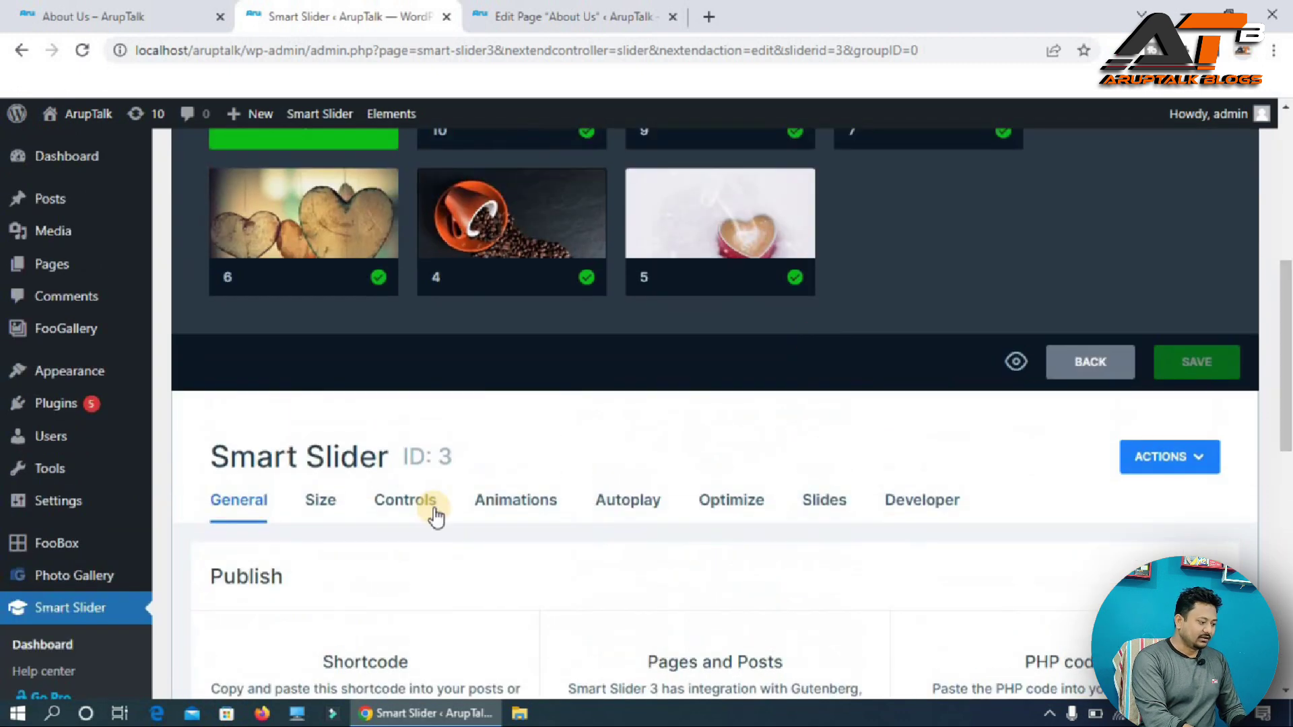
Examine the slider's Size settings, trying the desktop slide width limit on and off and reviewing the breakpoints and layout.
{"action": "left_click", "coordinate": [320, 502]}
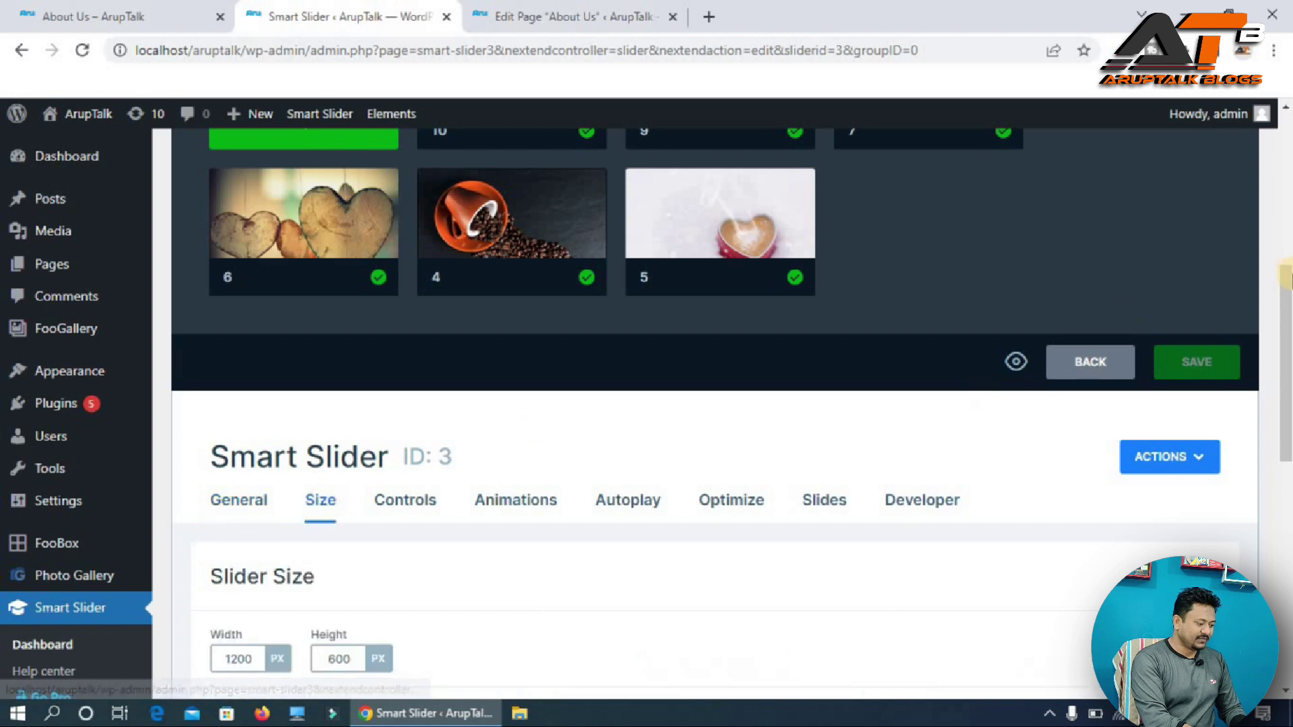
{"action": "scroll", "coordinate": [458, 389], "scroll_direction": "down", "scroll_amount": 4}
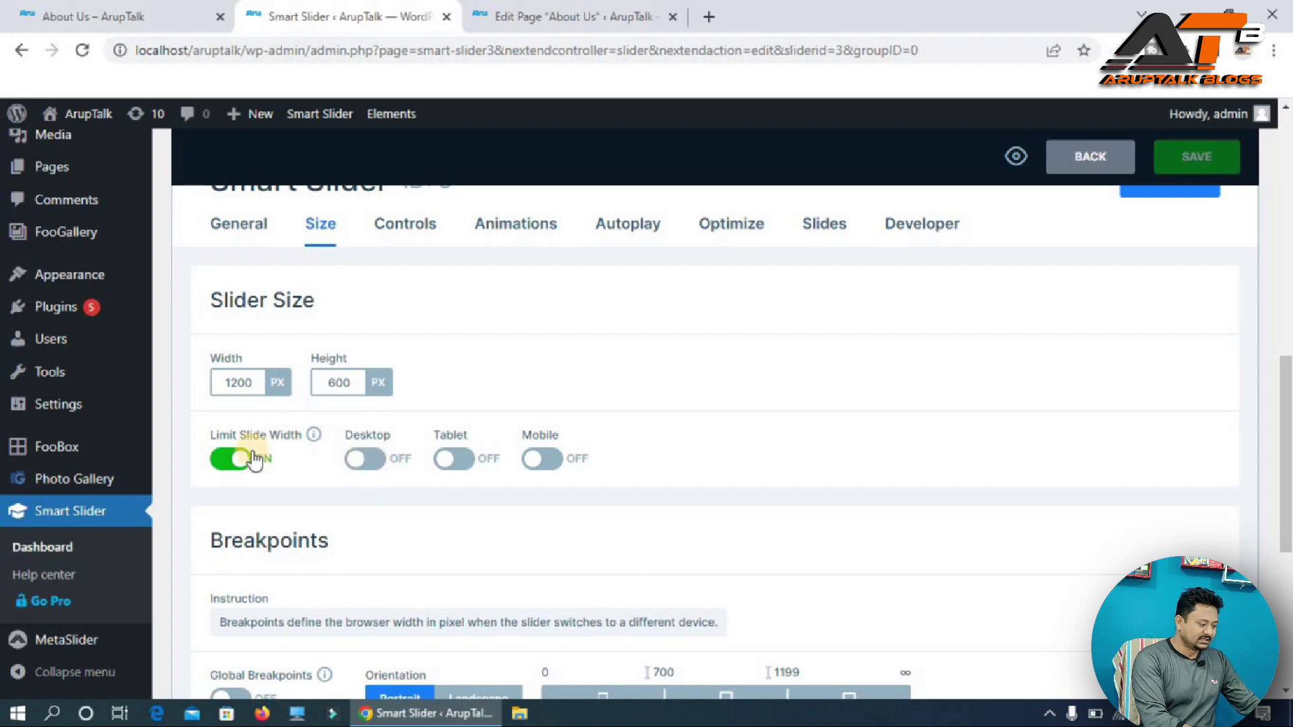
{"action": "left_click", "coordinate": [375, 466]}
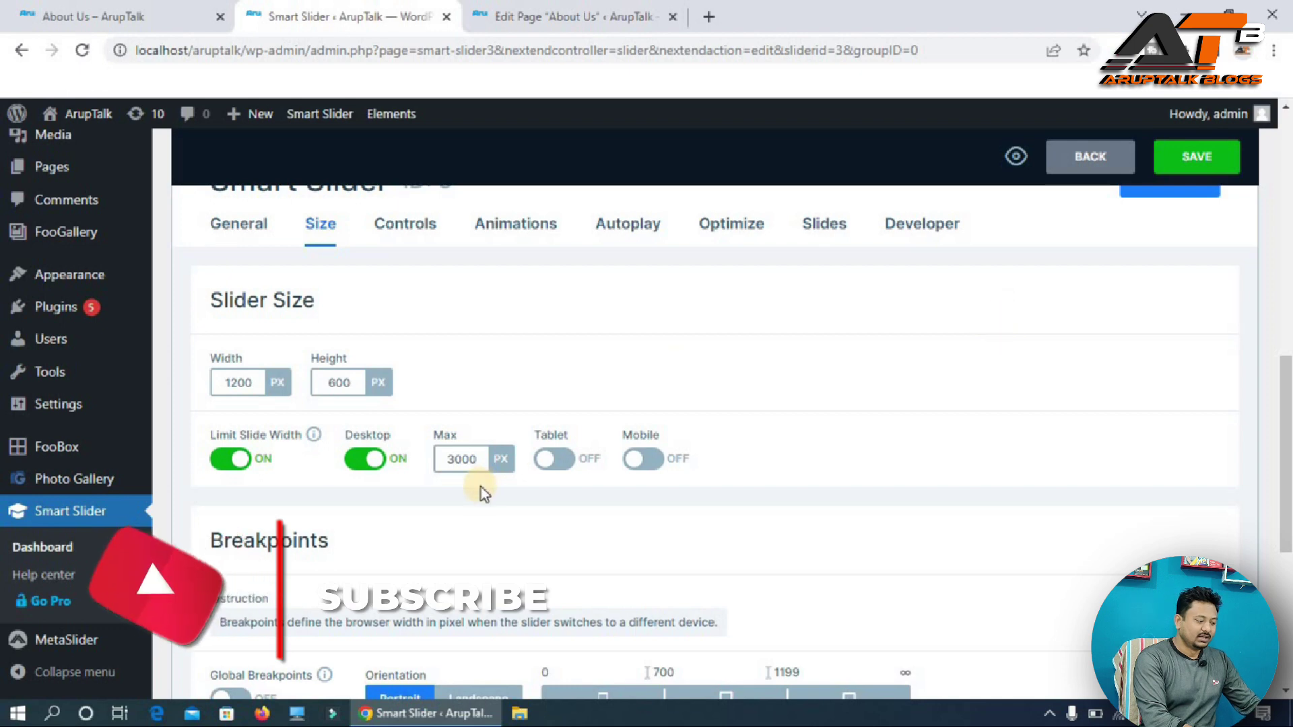
{"action": "left_click", "coordinate": [374, 461]}
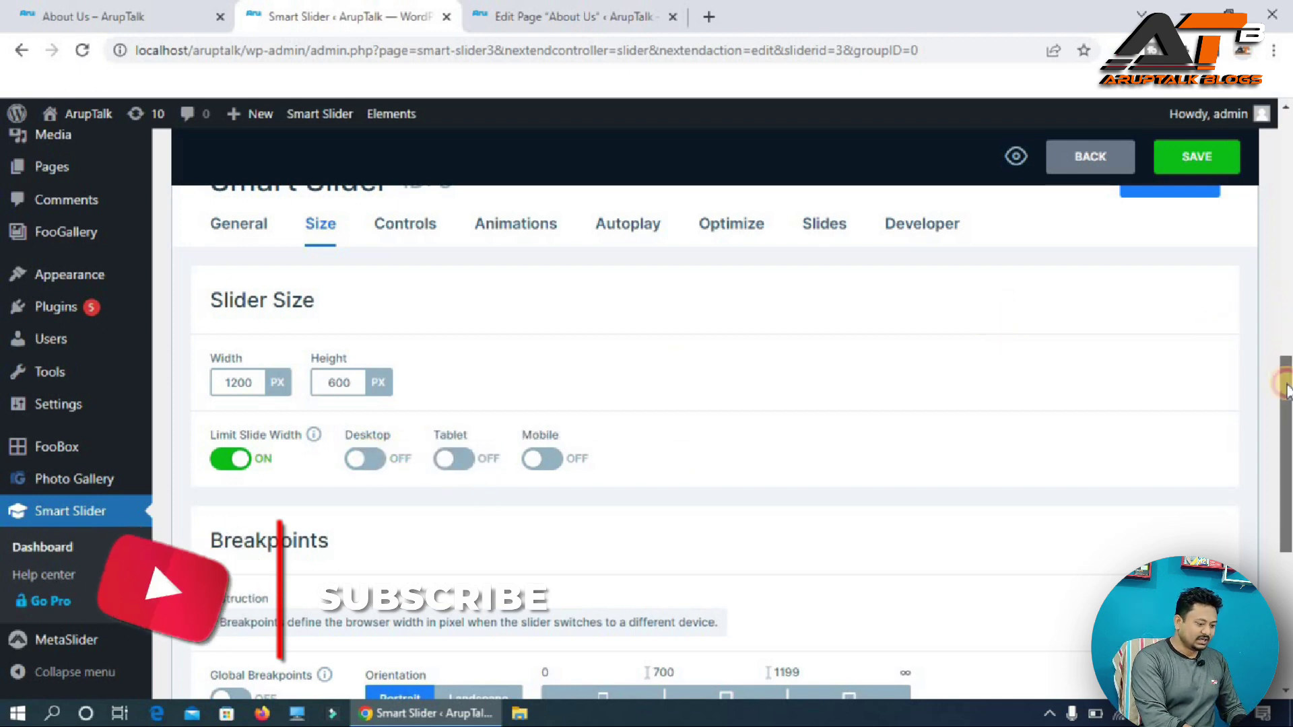
{"action": "left_click_drag", "start_coordinate": [1286, 377], "coordinate": [1286, 456]}
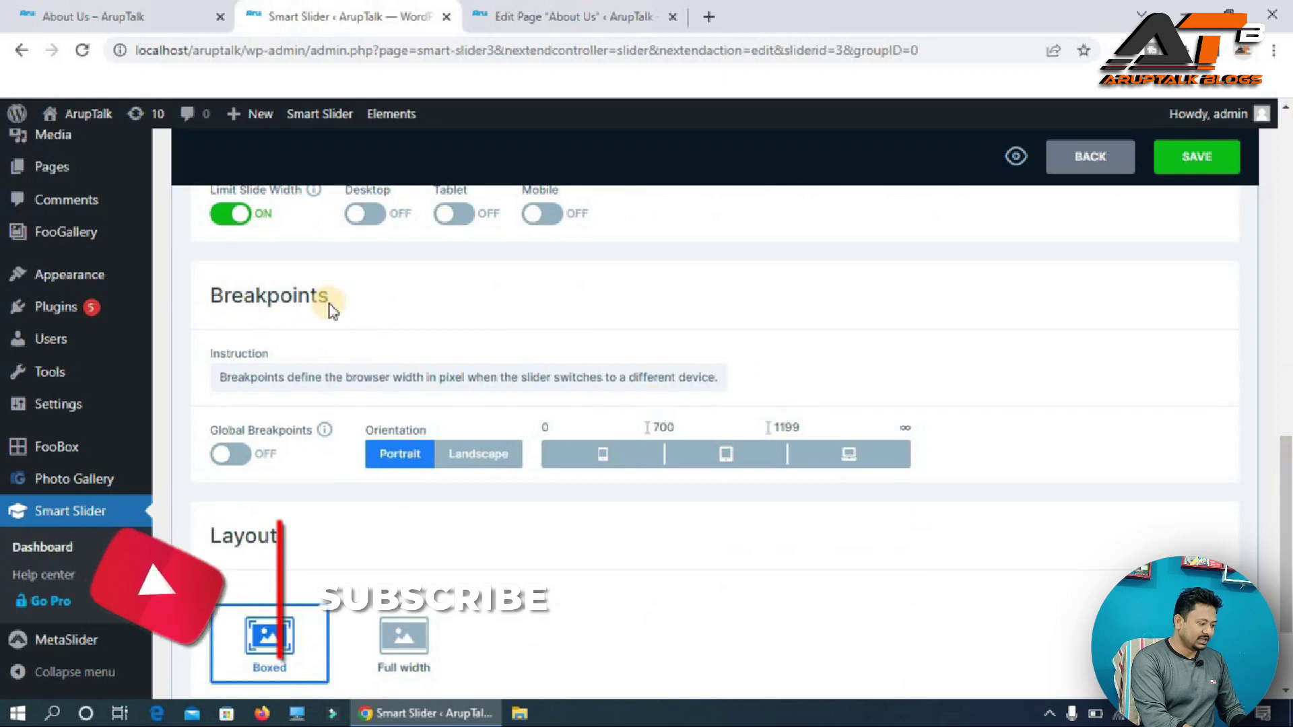
{"action": "scroll", "coordinate": [637, 506], "scroll_direction": "down", "scroll_amount": 2}
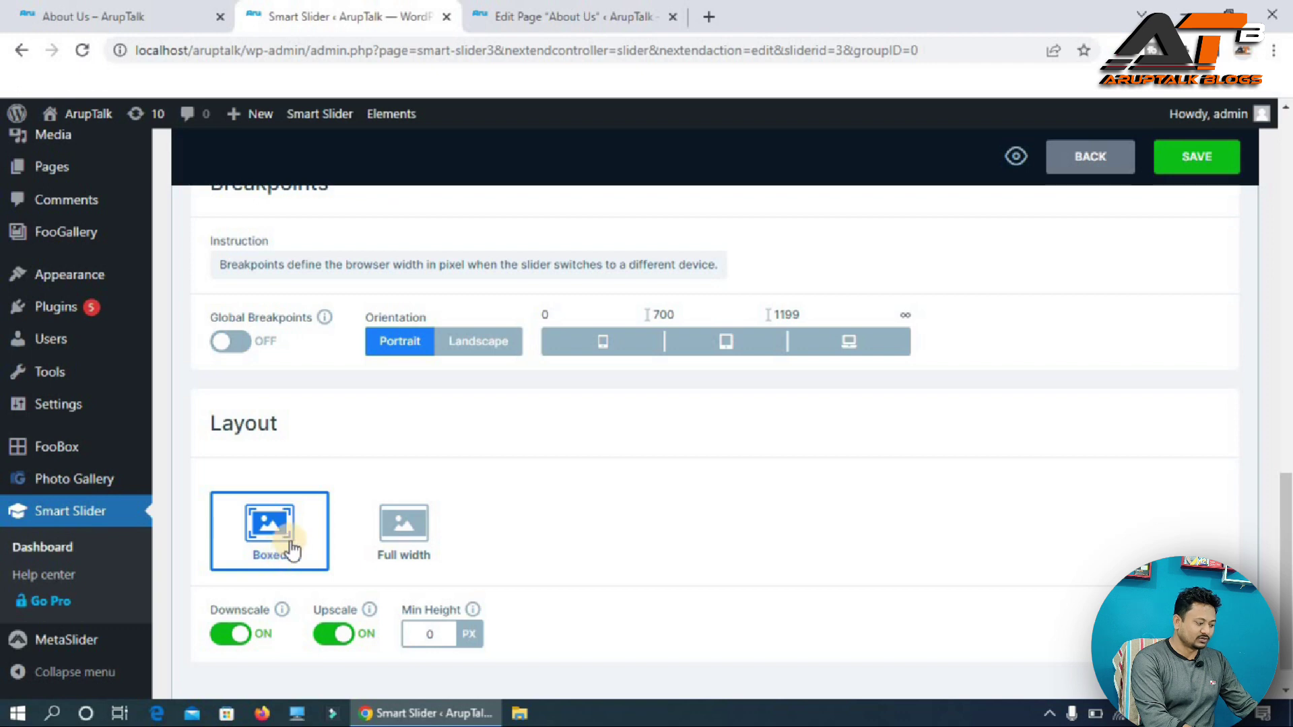
Switch the slider layout to Full width, save it, and reload the live About Us page to check it.
{"action": "left_click", "coordinate": [101, 8]}
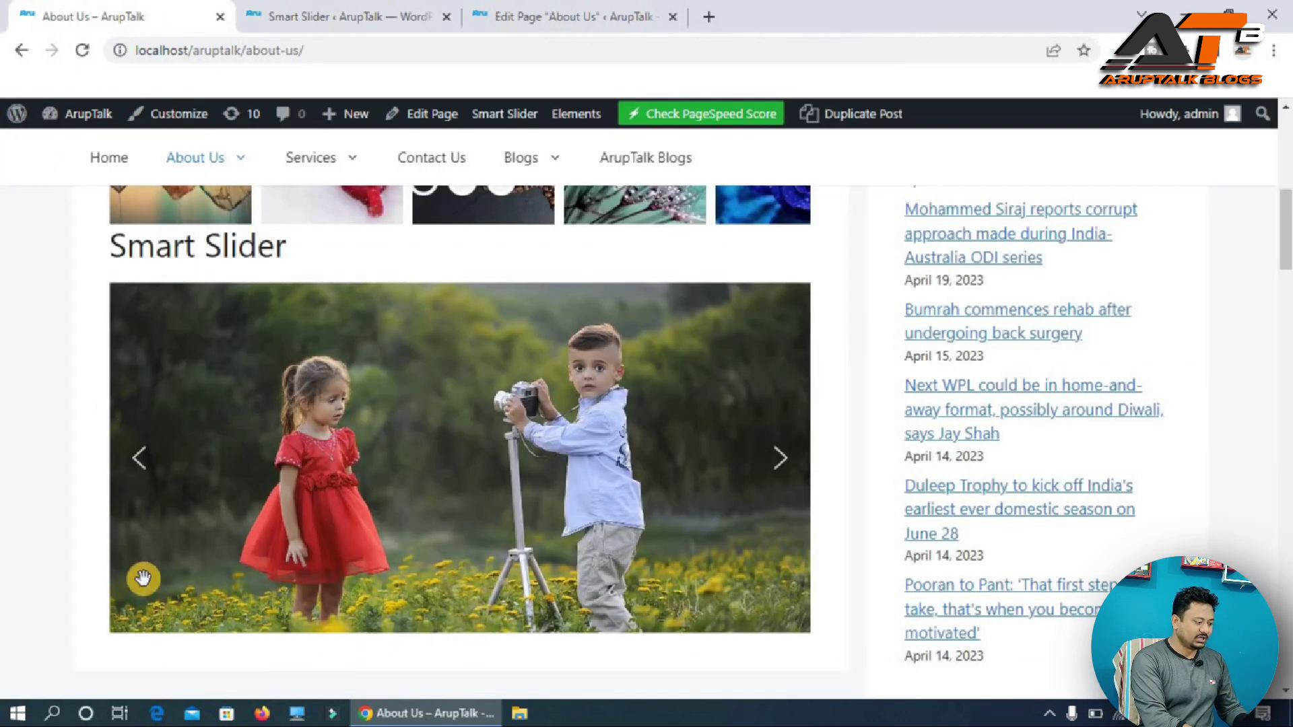
{"action": "left_click", "coordinate": [302, 8]}
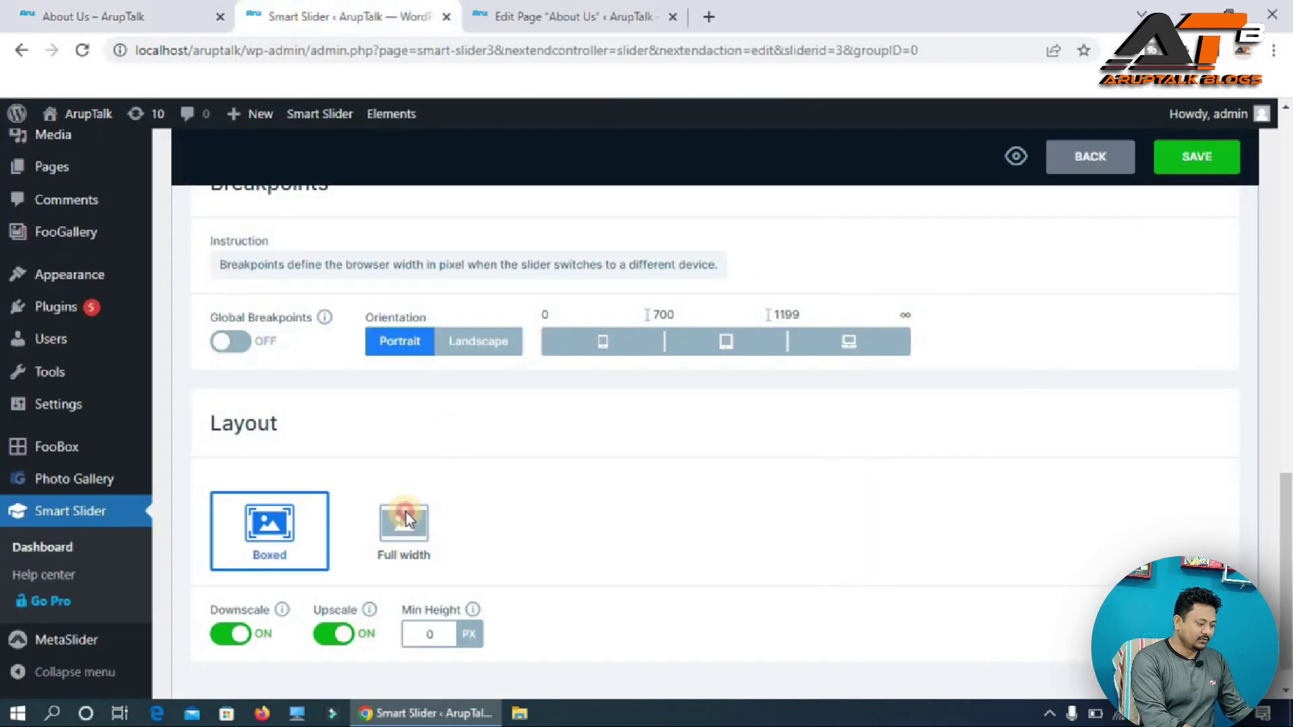
{"action": "left_click", "coordinate": [405, 518]}
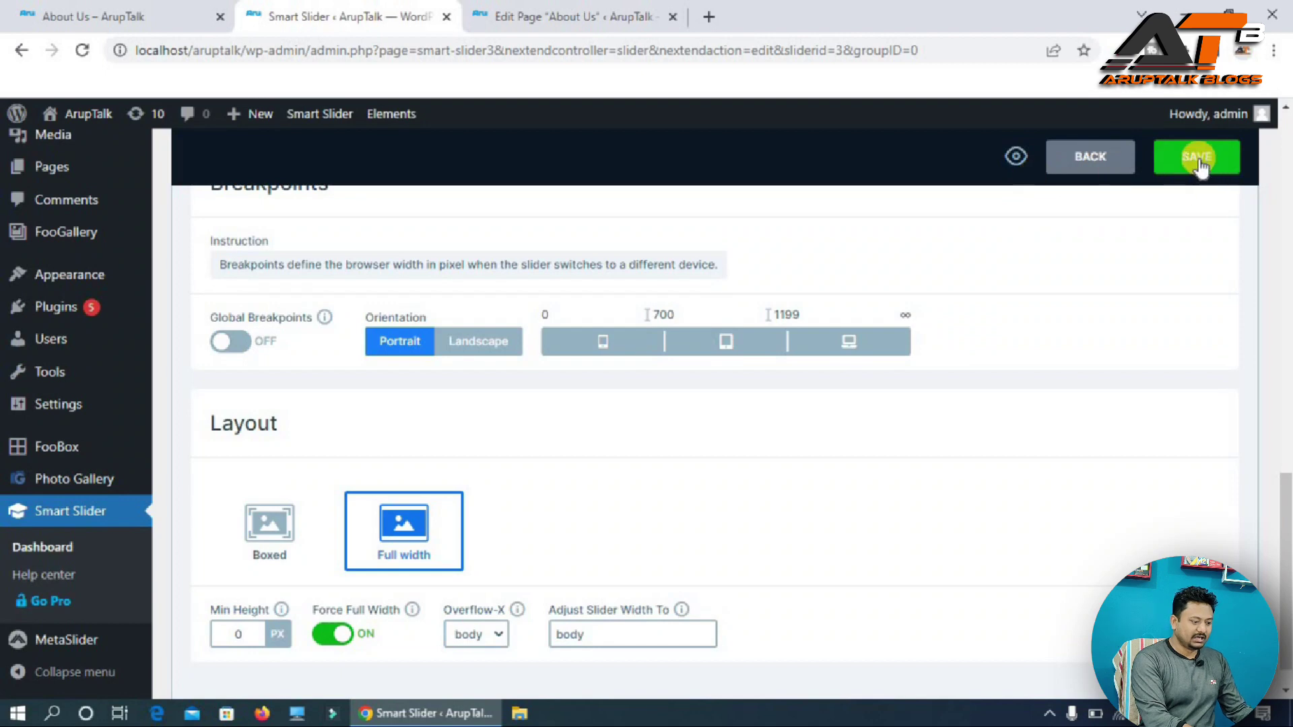
{"action": "left_click", "coordinate": [1198, 164]}
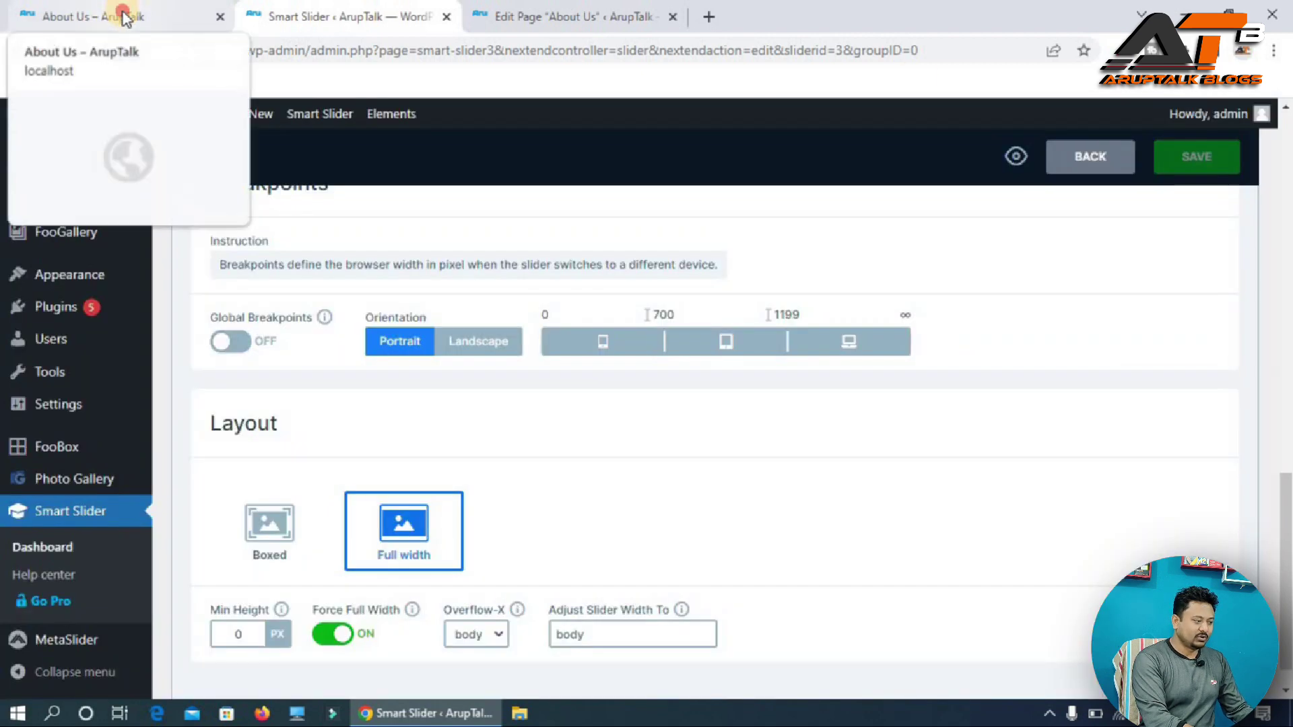
{"action": "left_click", "coordinate": [123, 17]}
{"action": "left_click", "coordinate": [82, 51]}
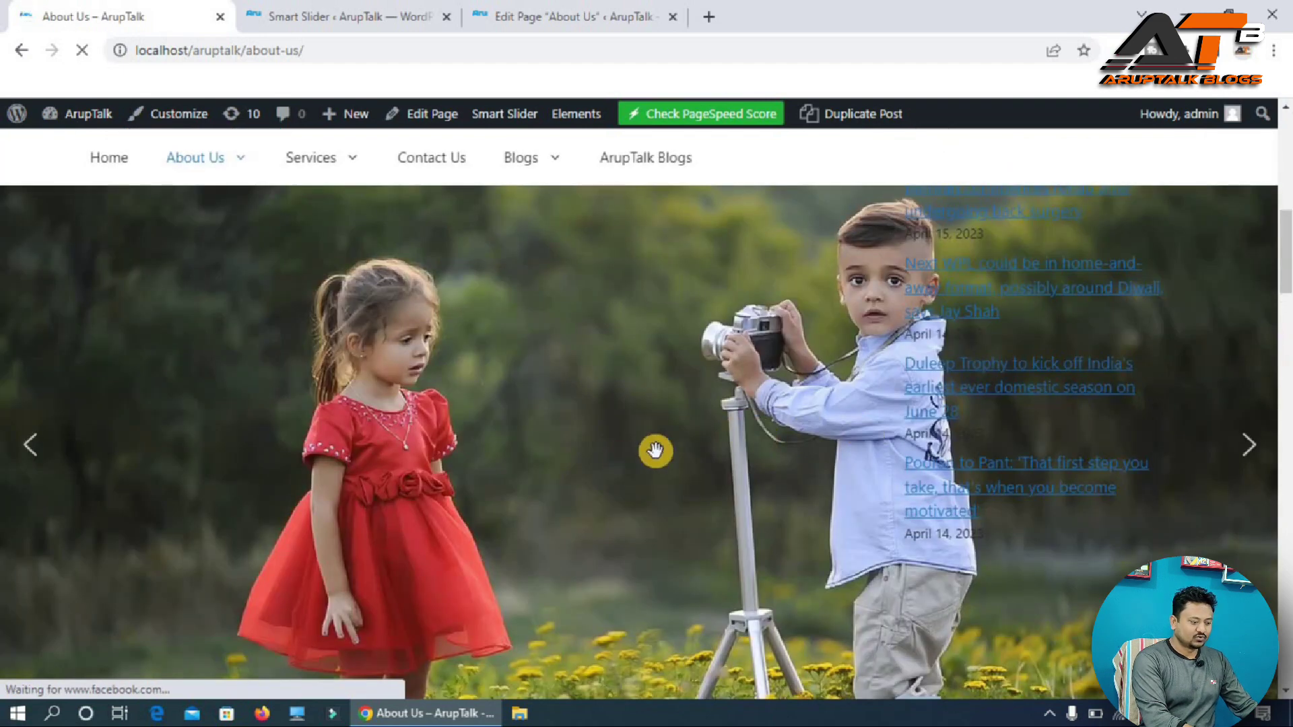
Set the slider layout back to Boxed and save the slider.
{"action": "left_click", "coordinate": [355, 15]}
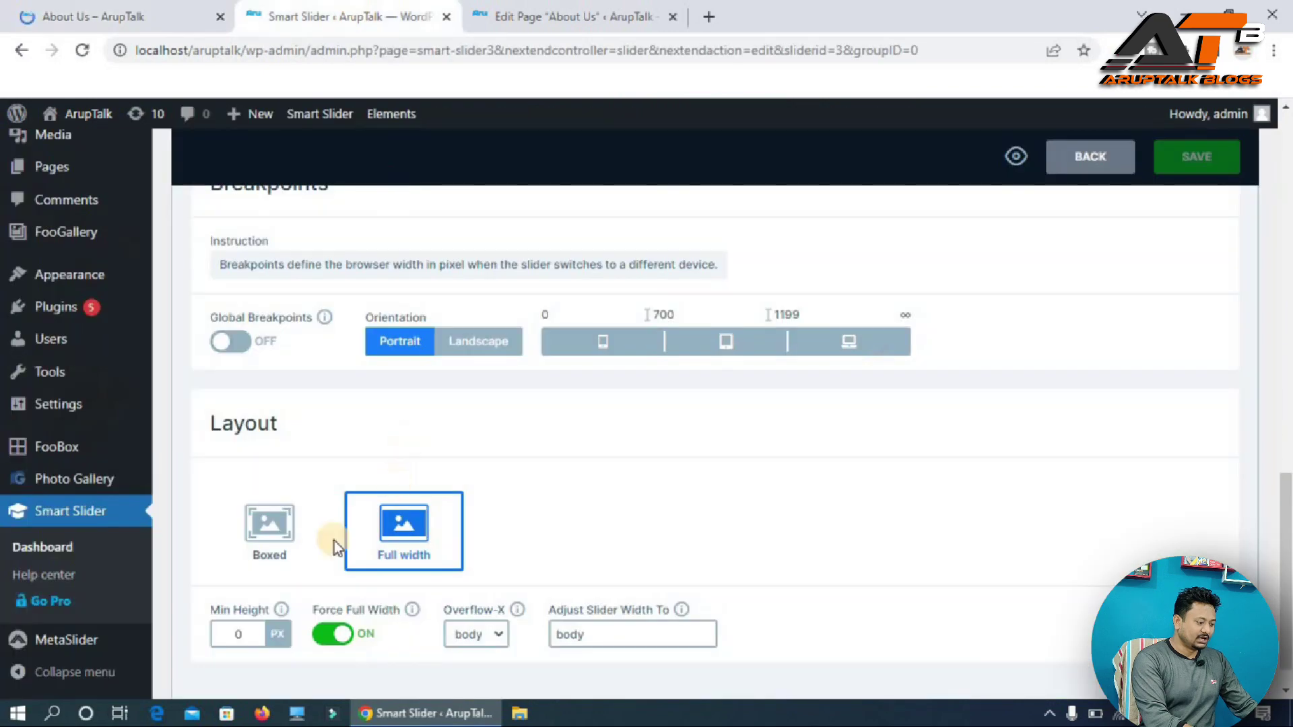
{"action": "left_click", "coordinate": [258, 550]}
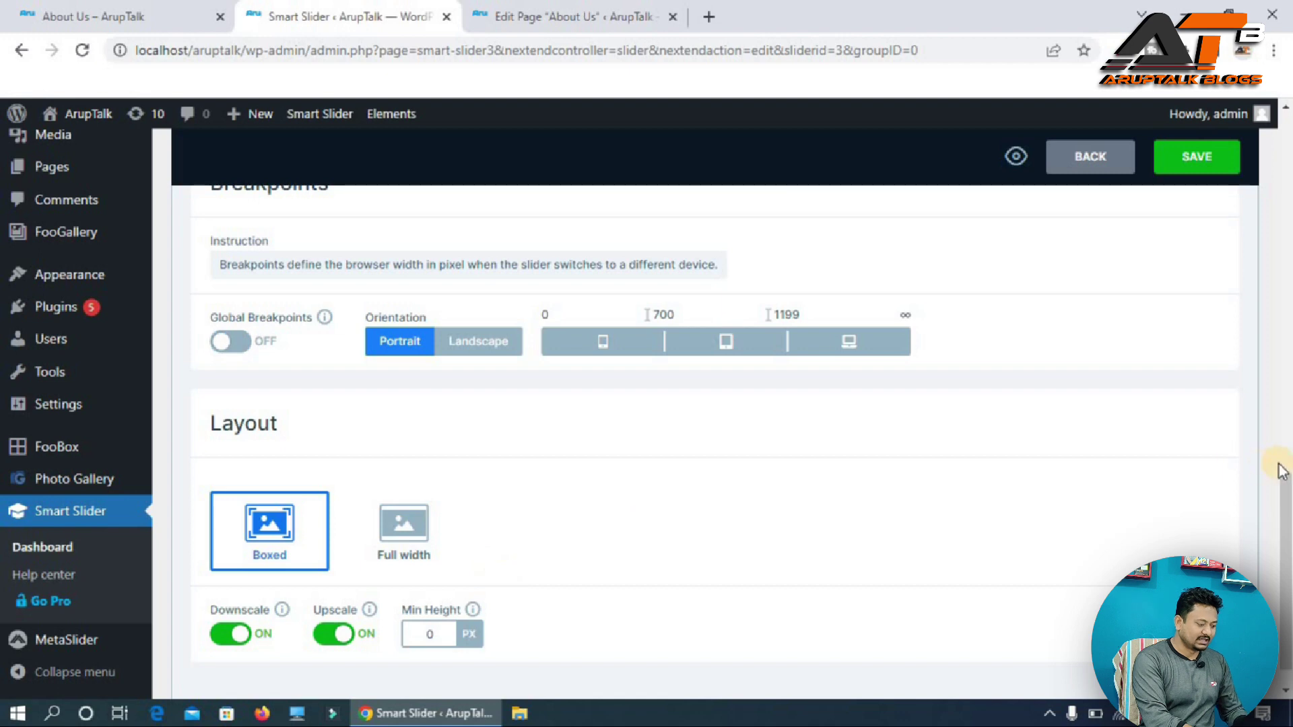
{"action": "left_click_drag", "start_coordinate": [1285, 528], "coordinate": [1287, 385]}
{"action": "key", "text": "ctrl+s"}
Review the slider's Controls settings and test the arrow navigation on the live About Us page.
{"action": "left_click", "coordinate": [394, 288]}
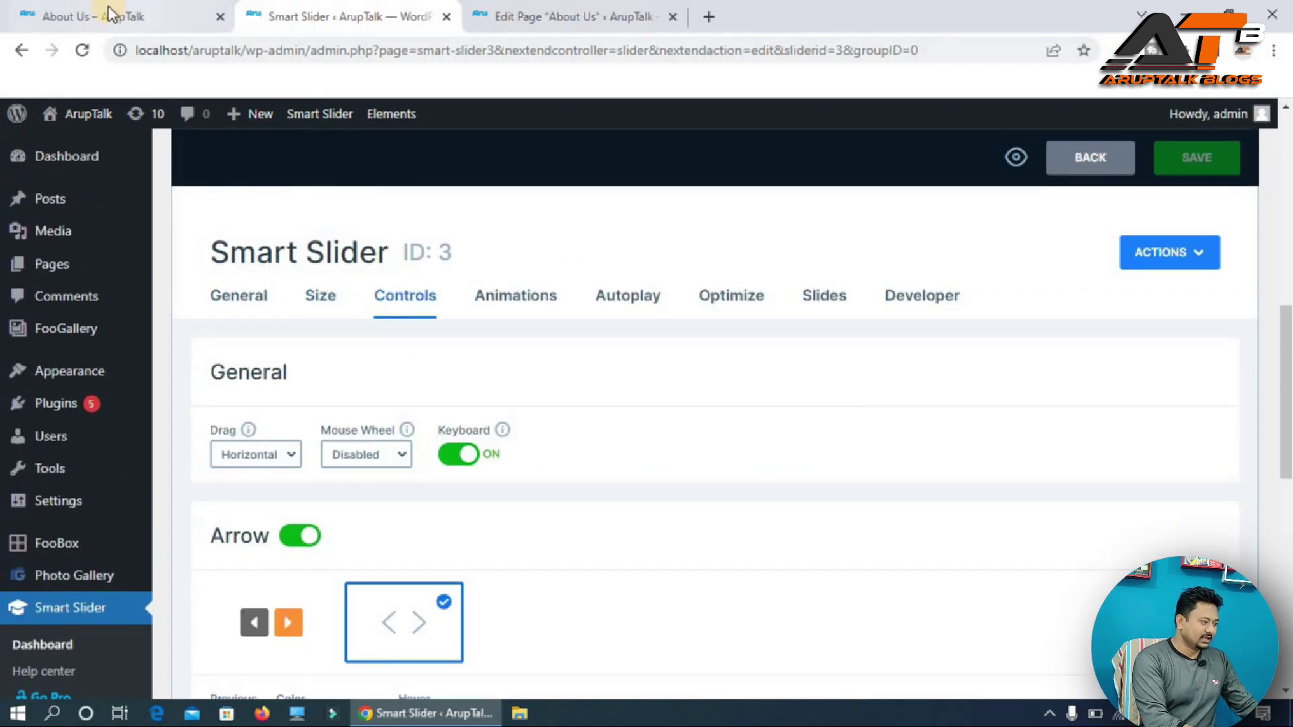
{"action": "left_click", "coordinate": [110, 14]}
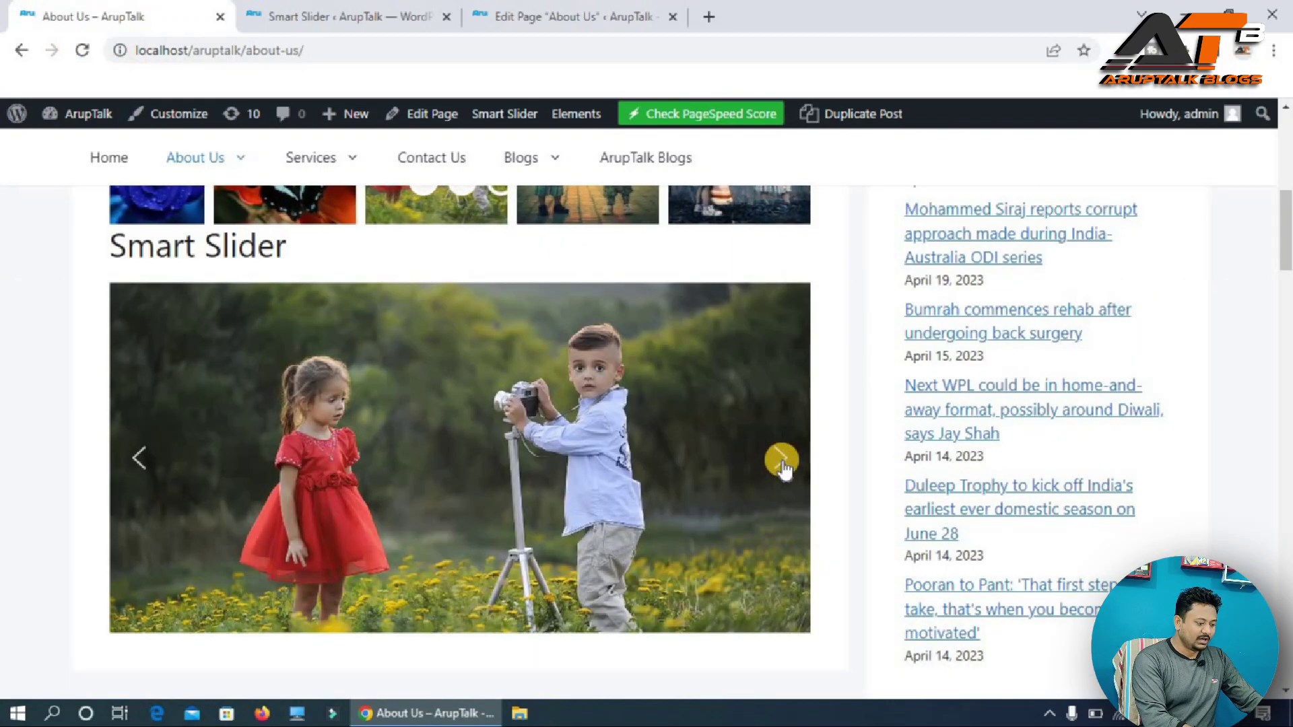
{"action": "left_click", "coordinate": [782, 461]}
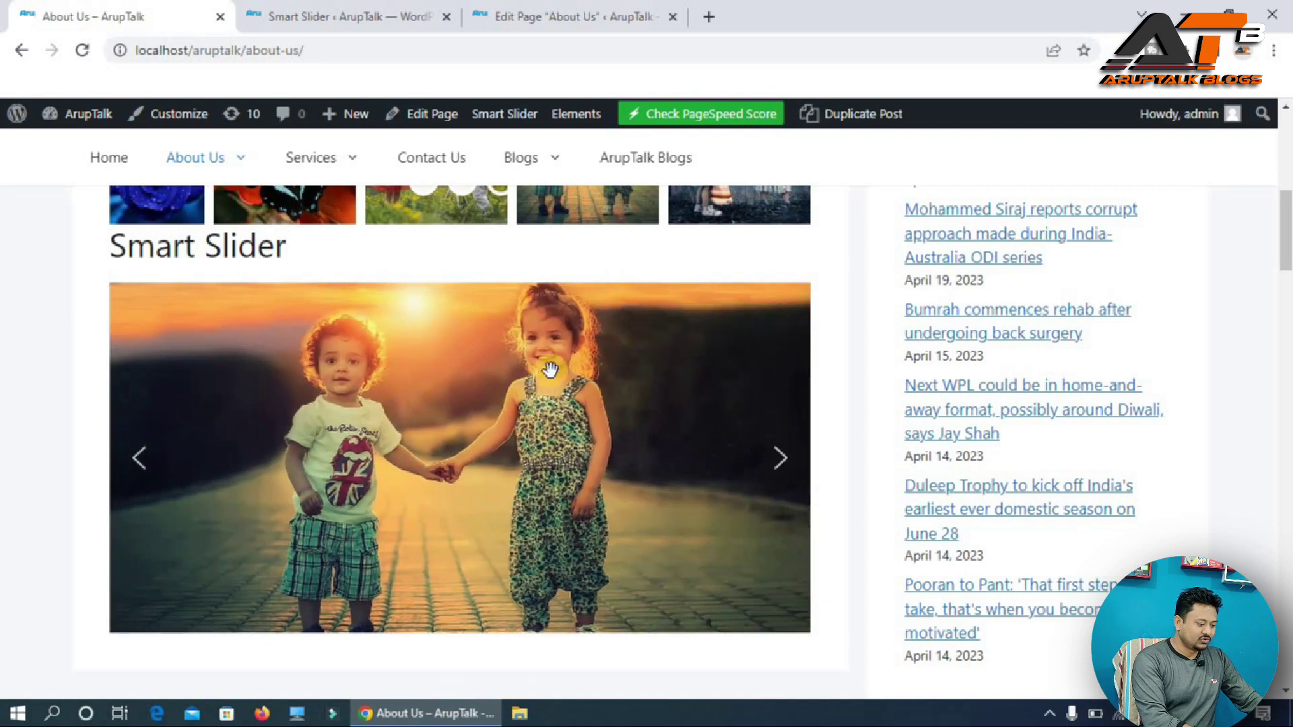
{"action": "left_click", "coordinate": [784, 460]}
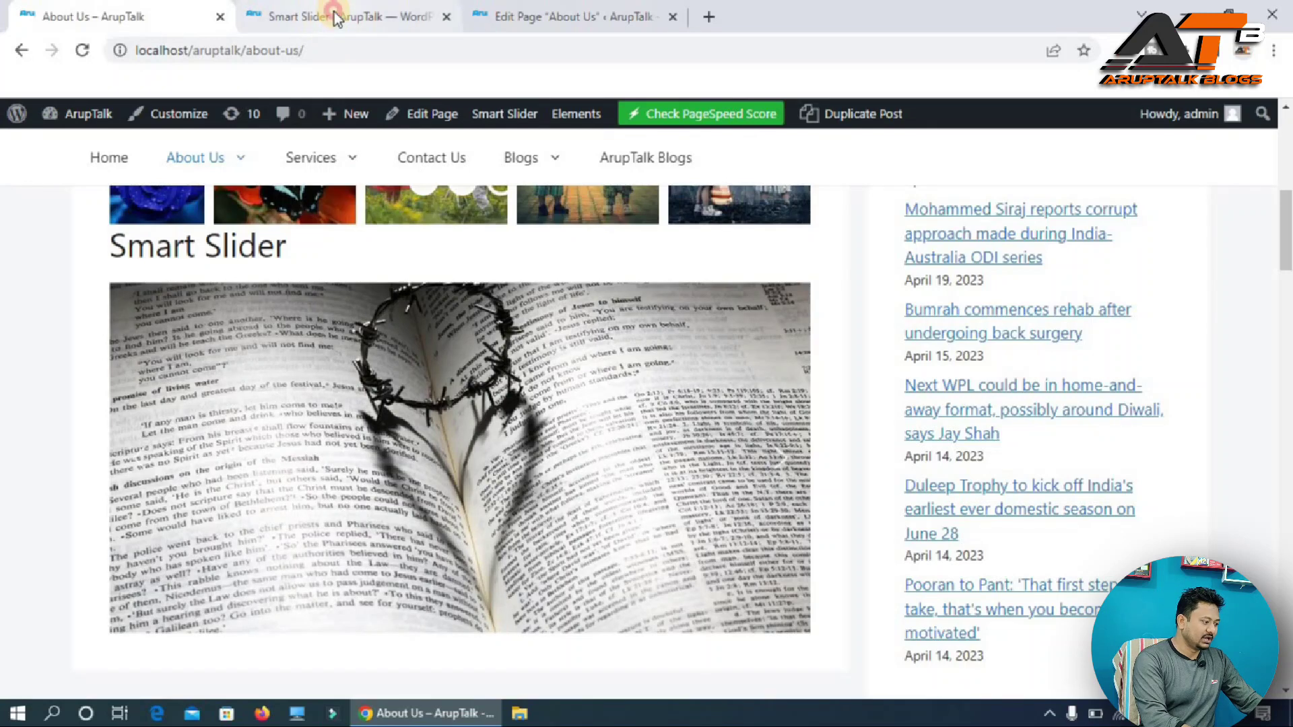
{"action": "left_click", "coordinate": [334, 14]}
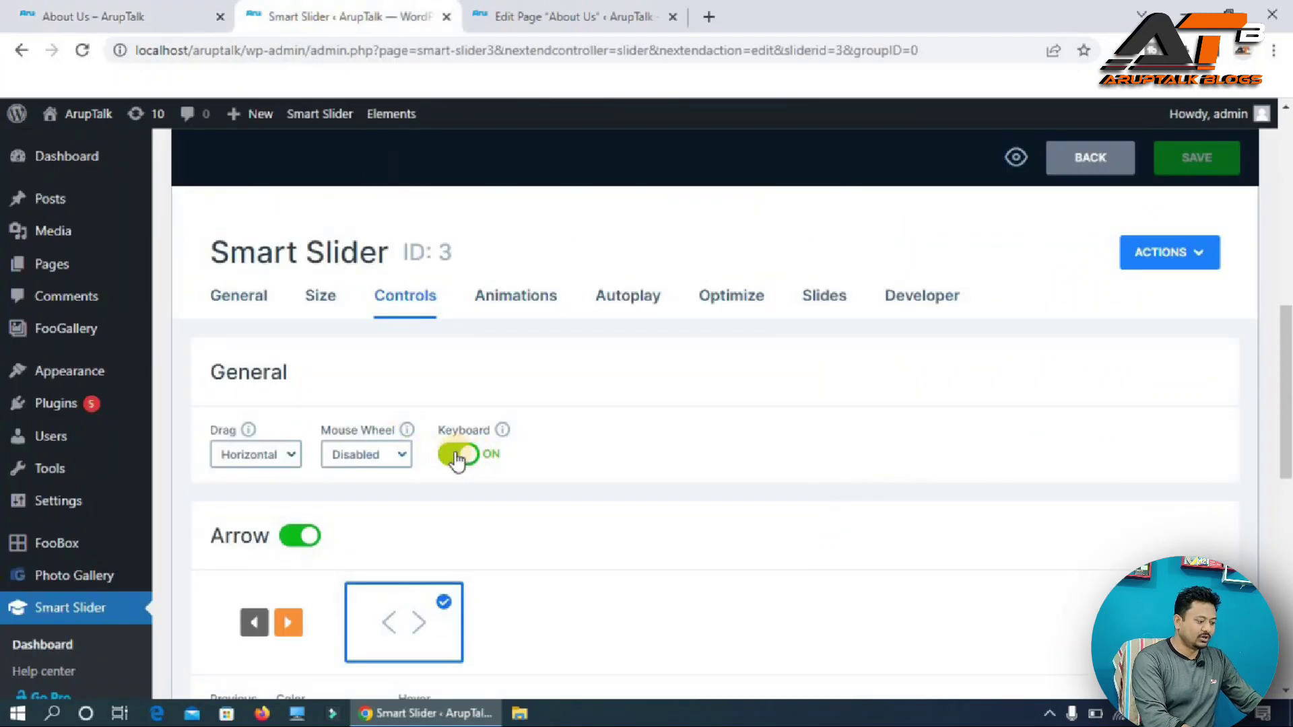
{"action": "left_click", "coordinate": [309, 536]}
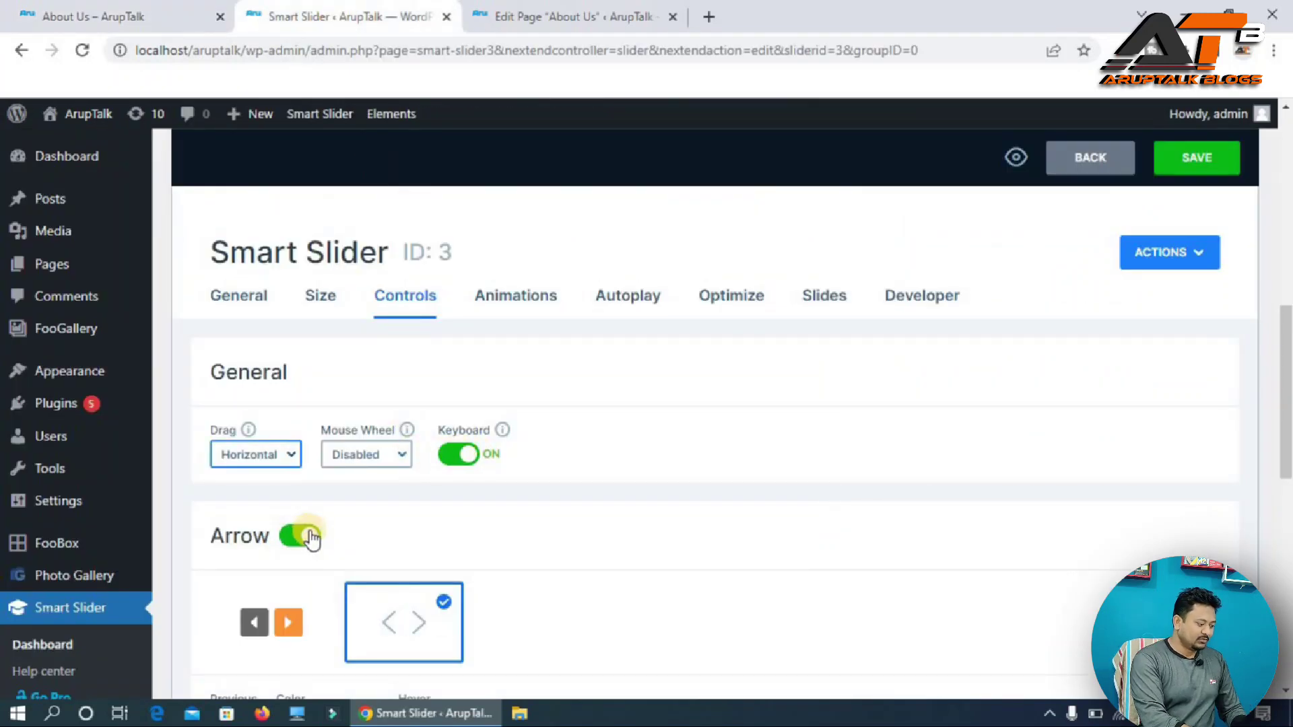
{"action": "left_click", "coordinate": [169, 13]}
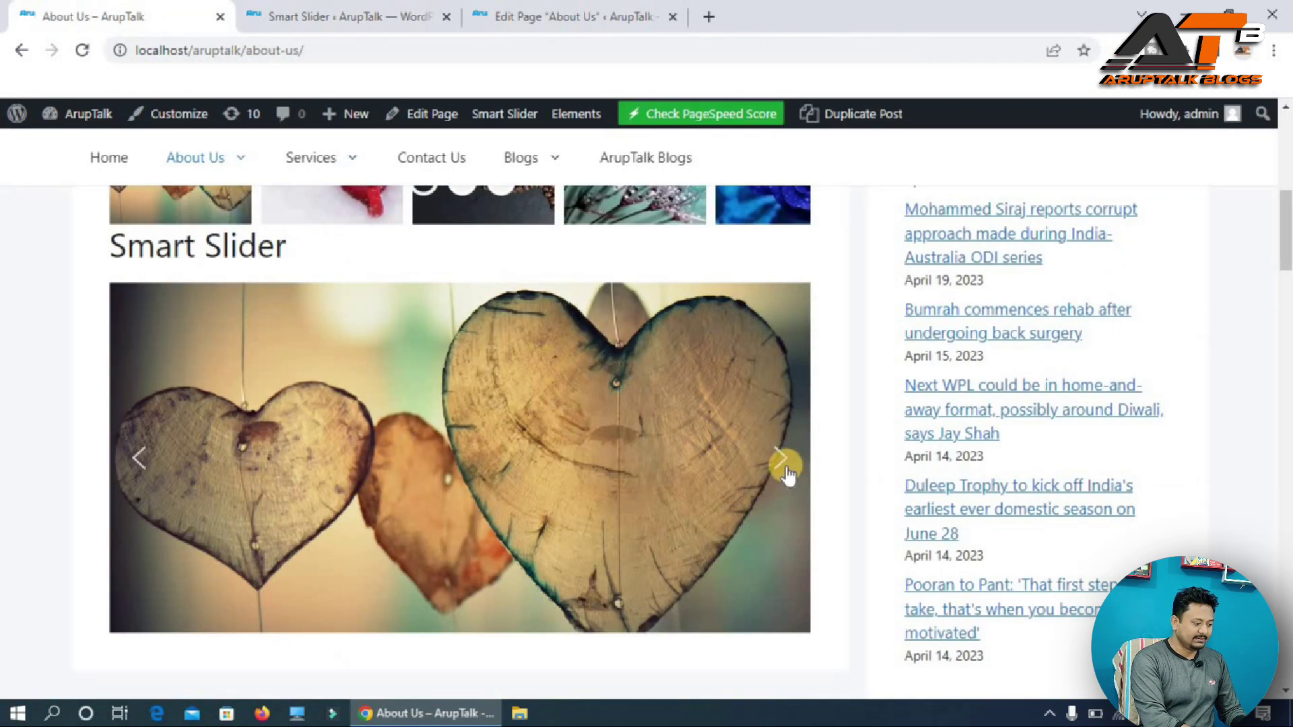
Turn on the hover option in the slider's Arrow settings and look at the arrows on the live About Us page.
{"action": "left_click", "coordinate": [347, 16]}
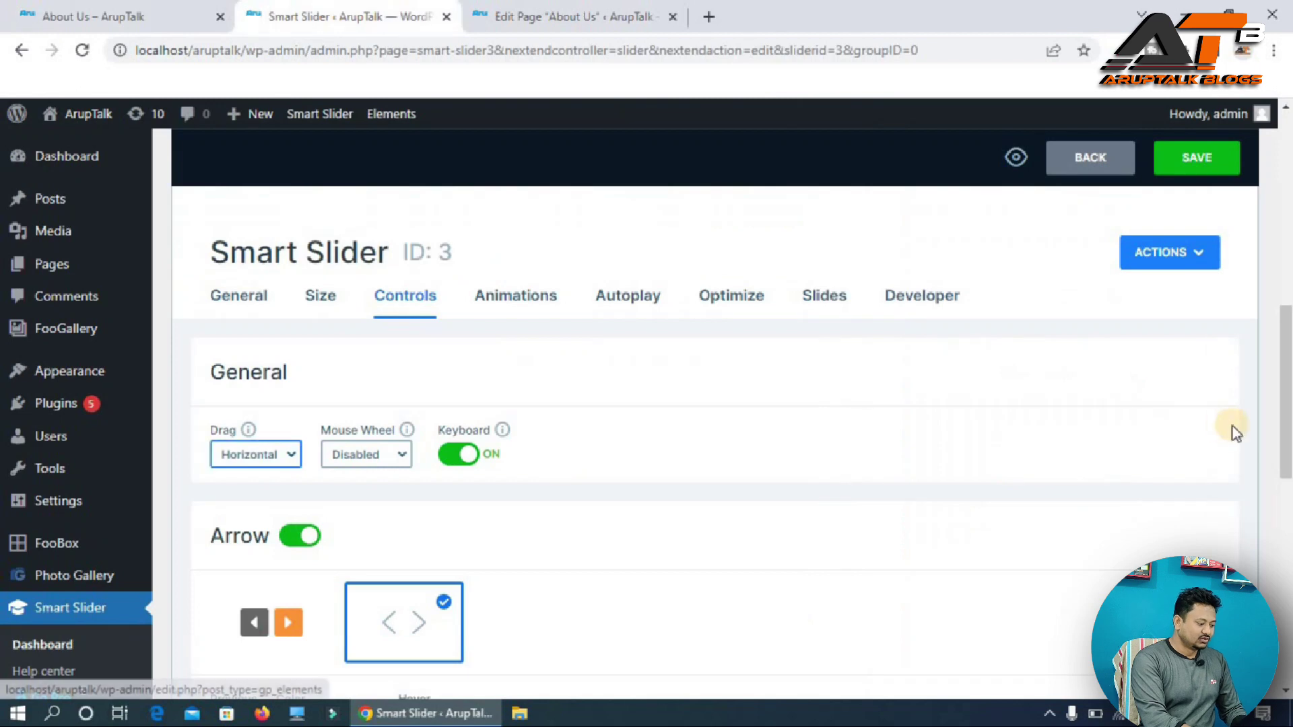
{"action": "scroll", "coordinate": [1278, 444], "scroll_direction": "down", "scroll_amount": 3}
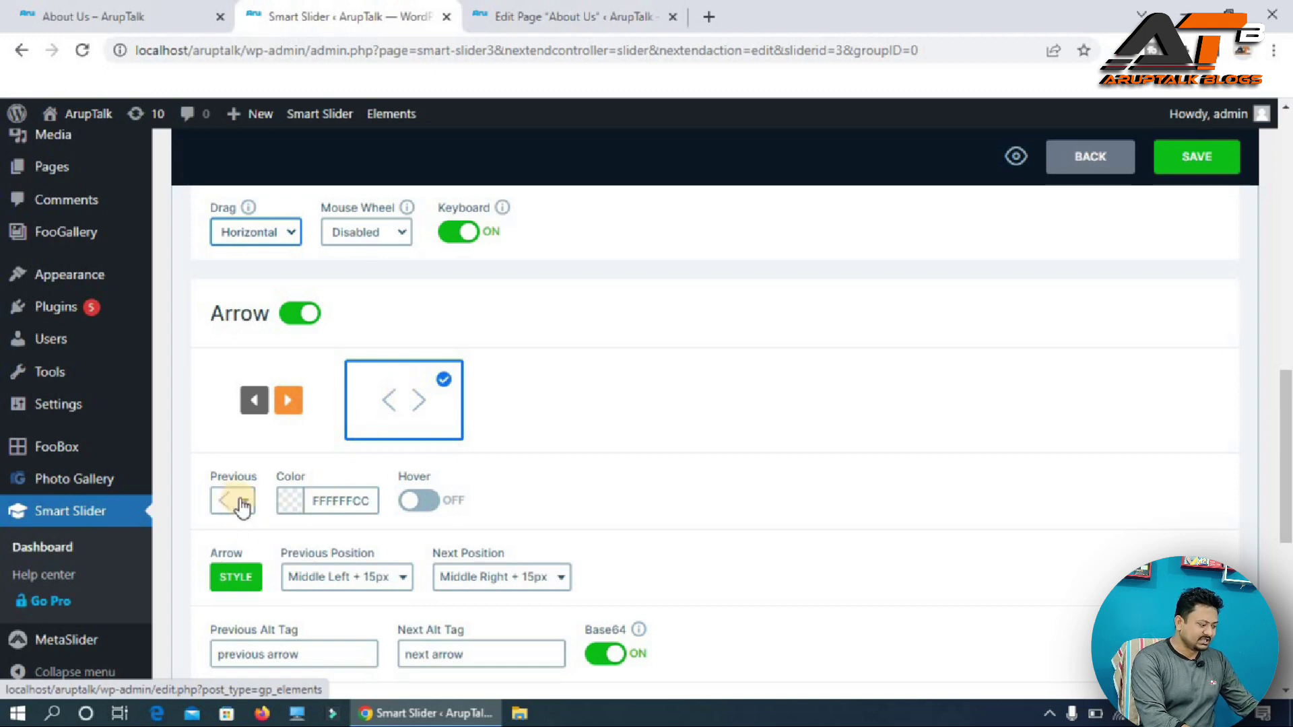
{"action": "left_click", "coordinate": [291, 505]}
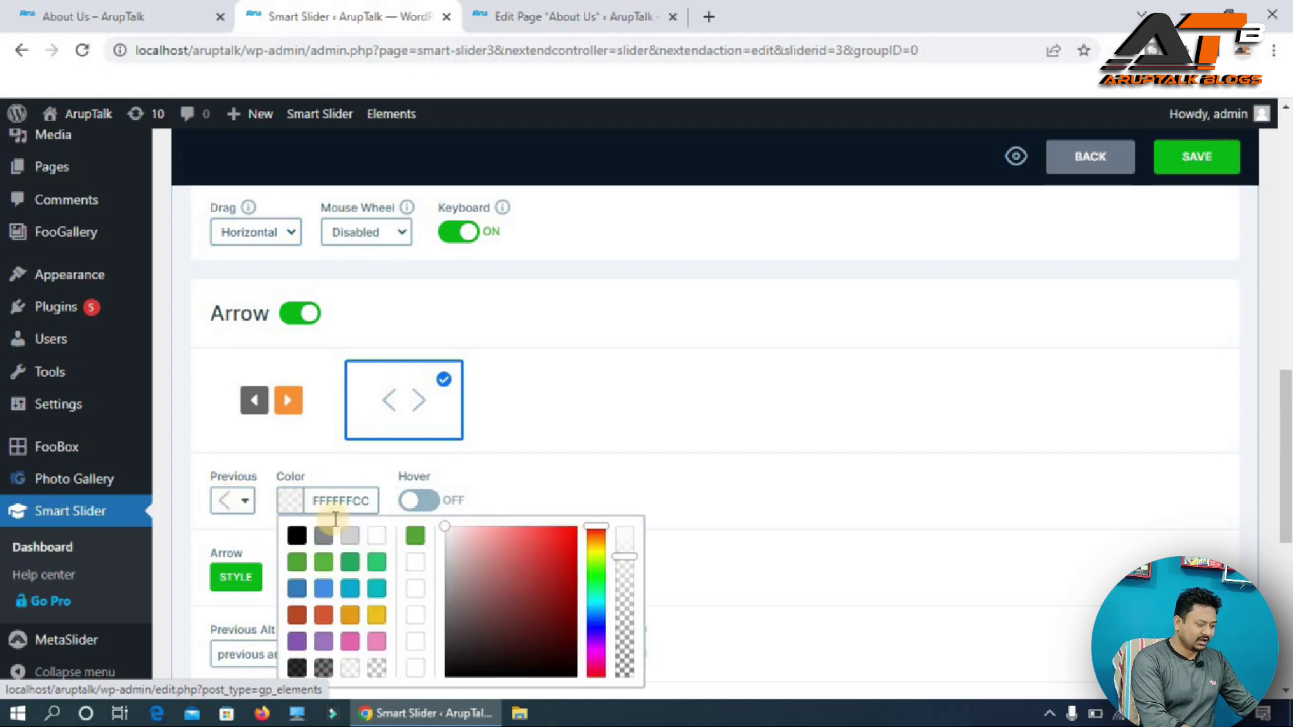
{"action": "left_click", "coordinate": [588, 462]}
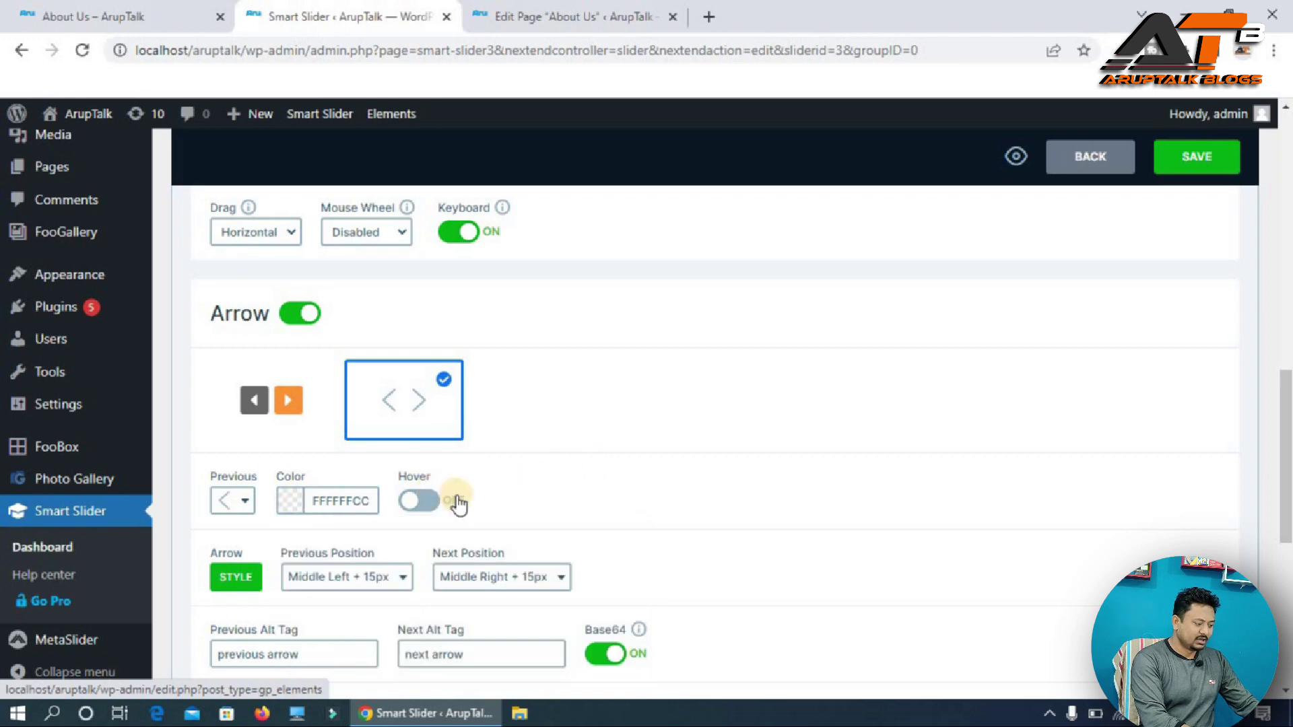
{"action": "left_click", "coordinate": [428, 500]}
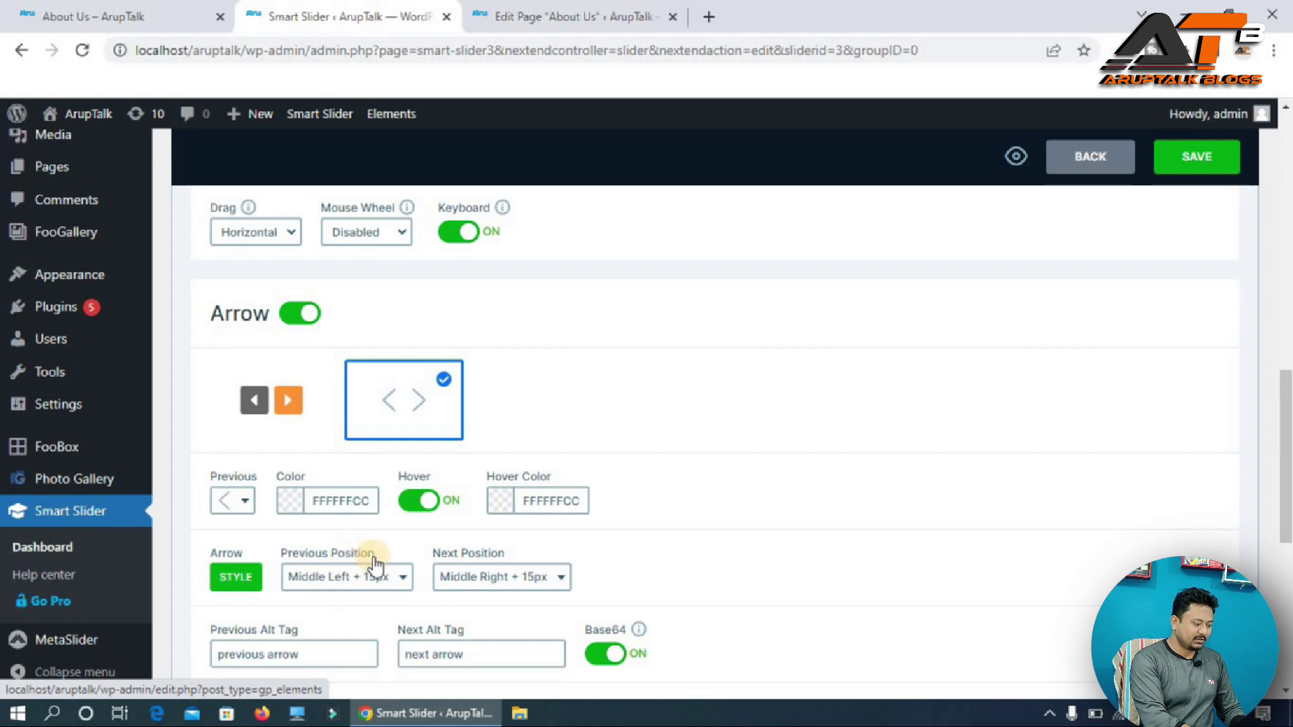
{"action": "left_click", "coordinate": [131, 16]}
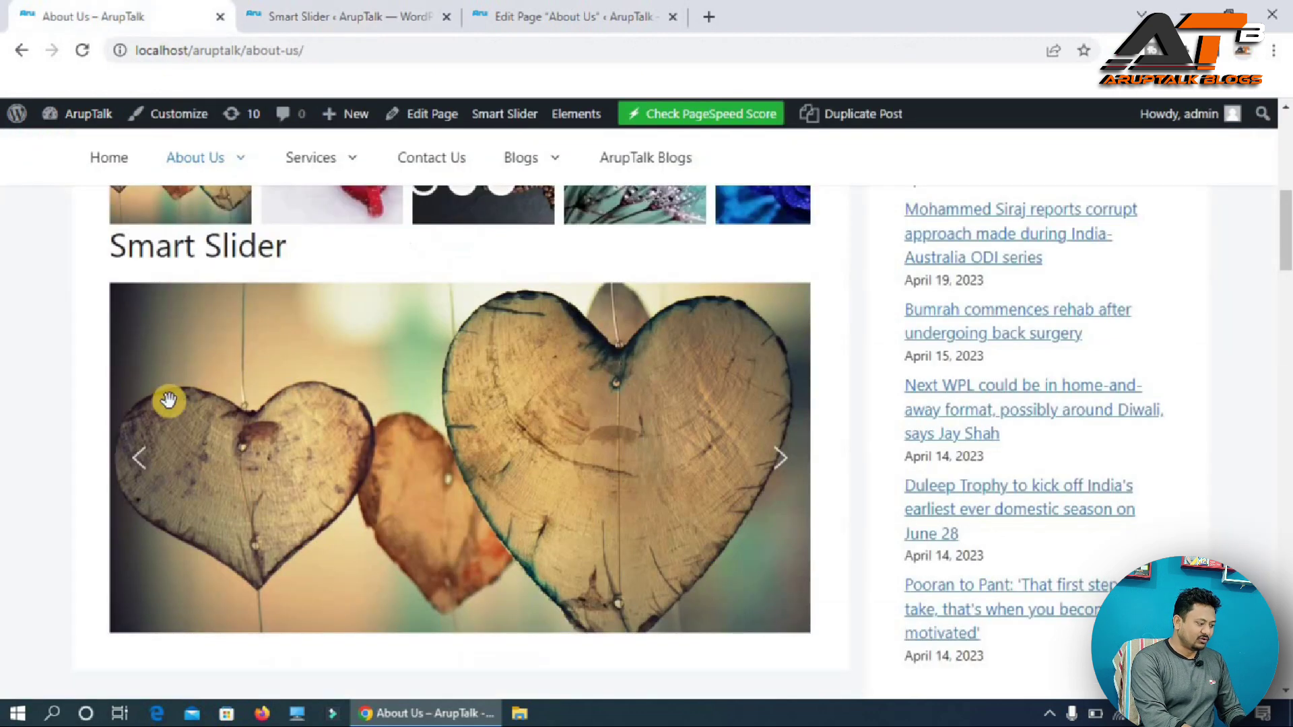
Set the previous arrow's position to Top Center, save the slider, and reload the live About Us page to check it.
{"action": "left_click", "coordinate": [341, 9]}
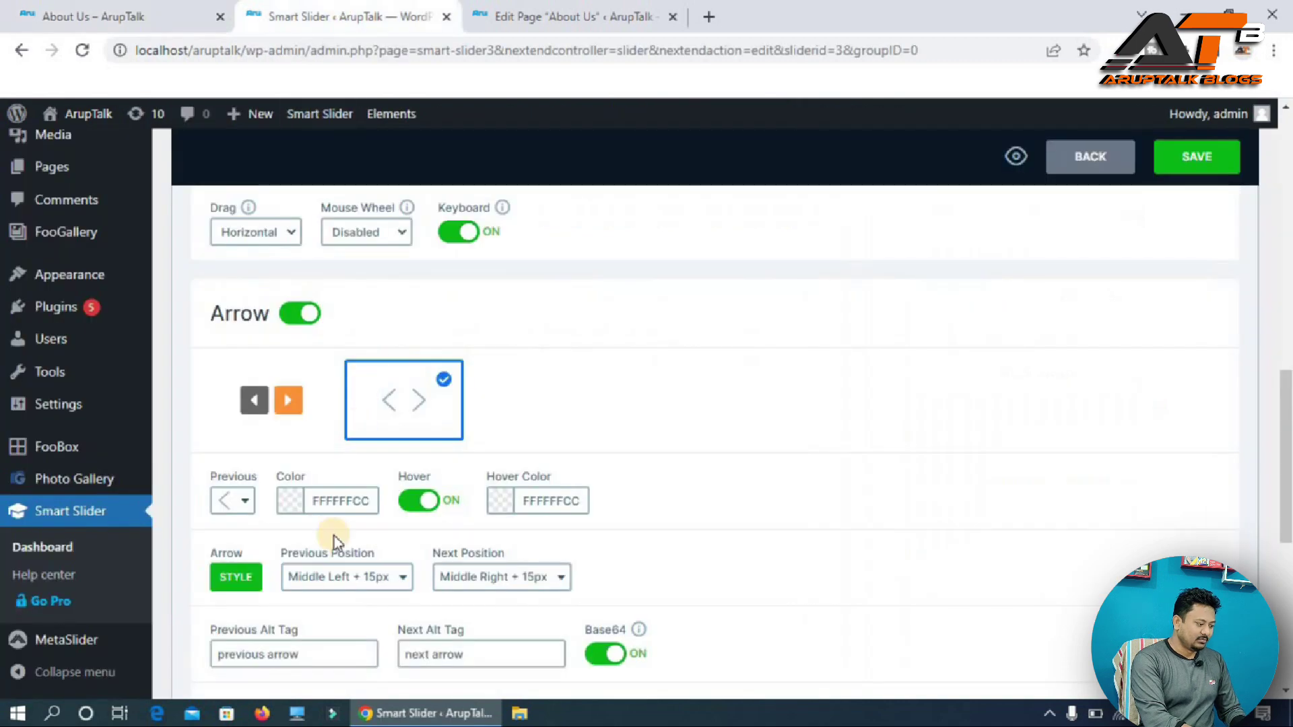
{"action": "left_click", "coordinate": [375, 593]}
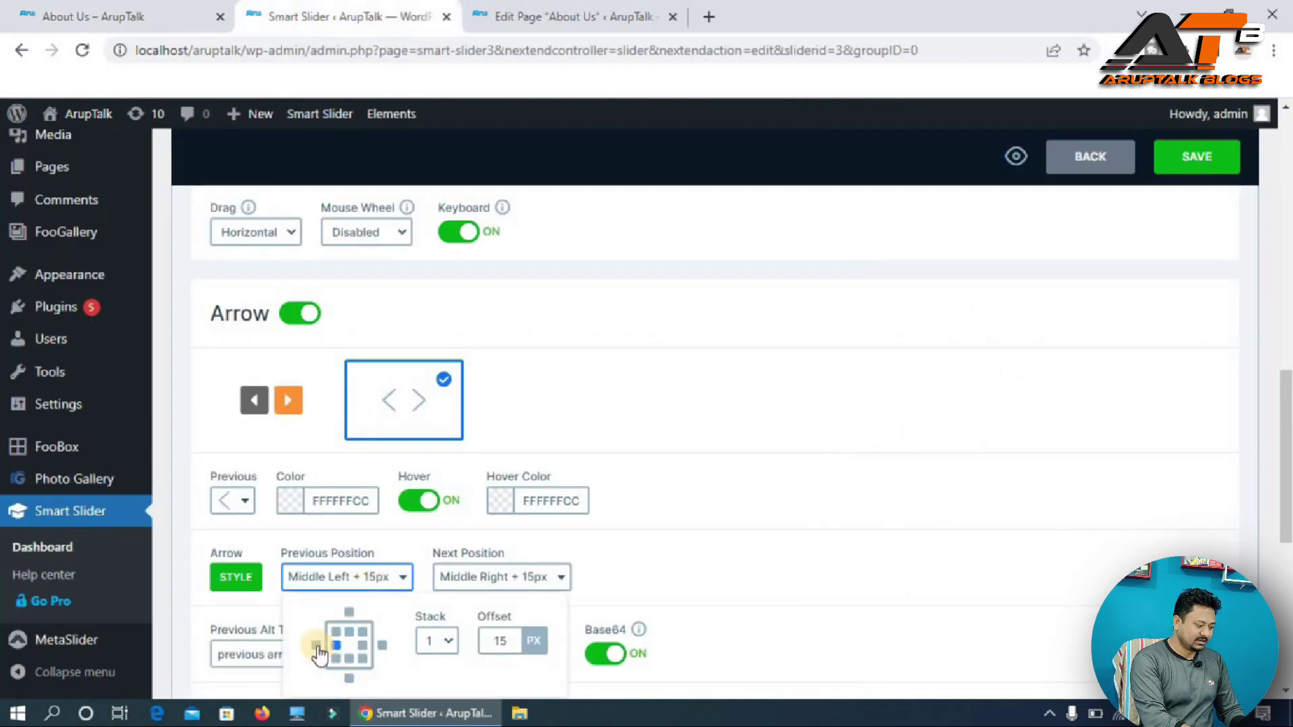
{"action": "left_click", "coordinate": [350, 633]}
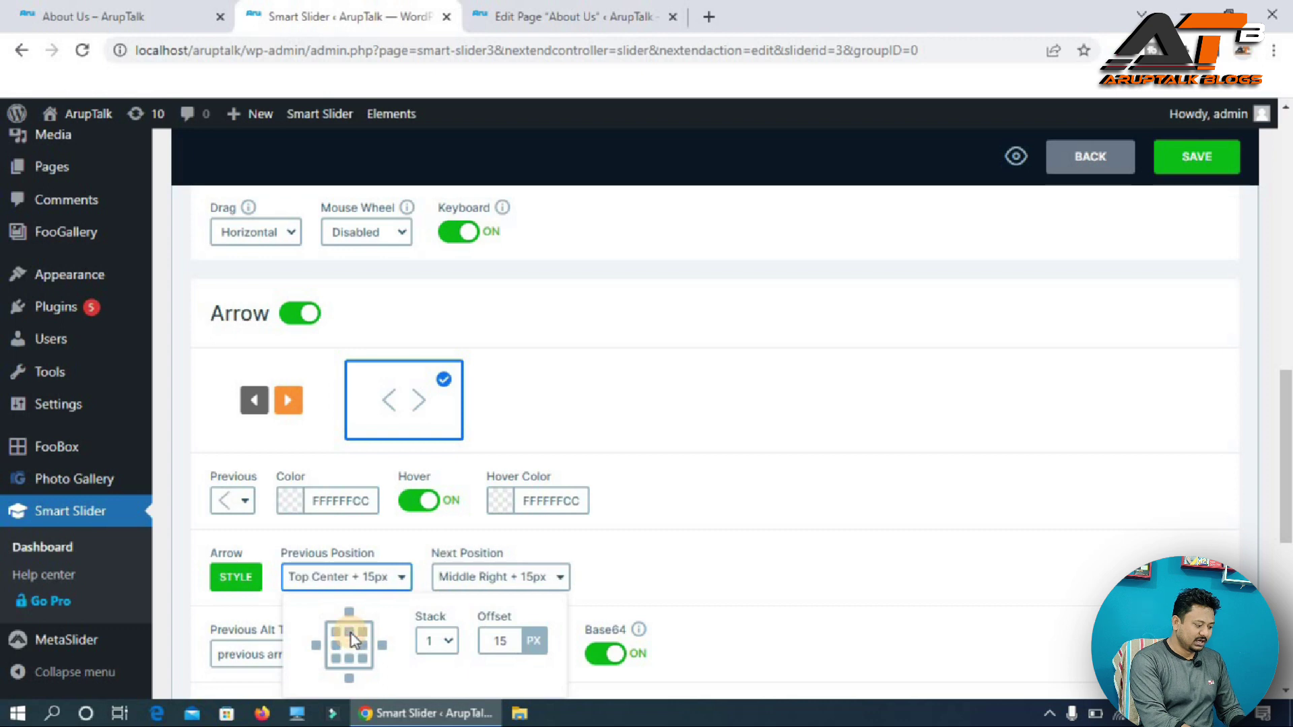
{"action": "left_click", "coordinate": [1187, 158]}
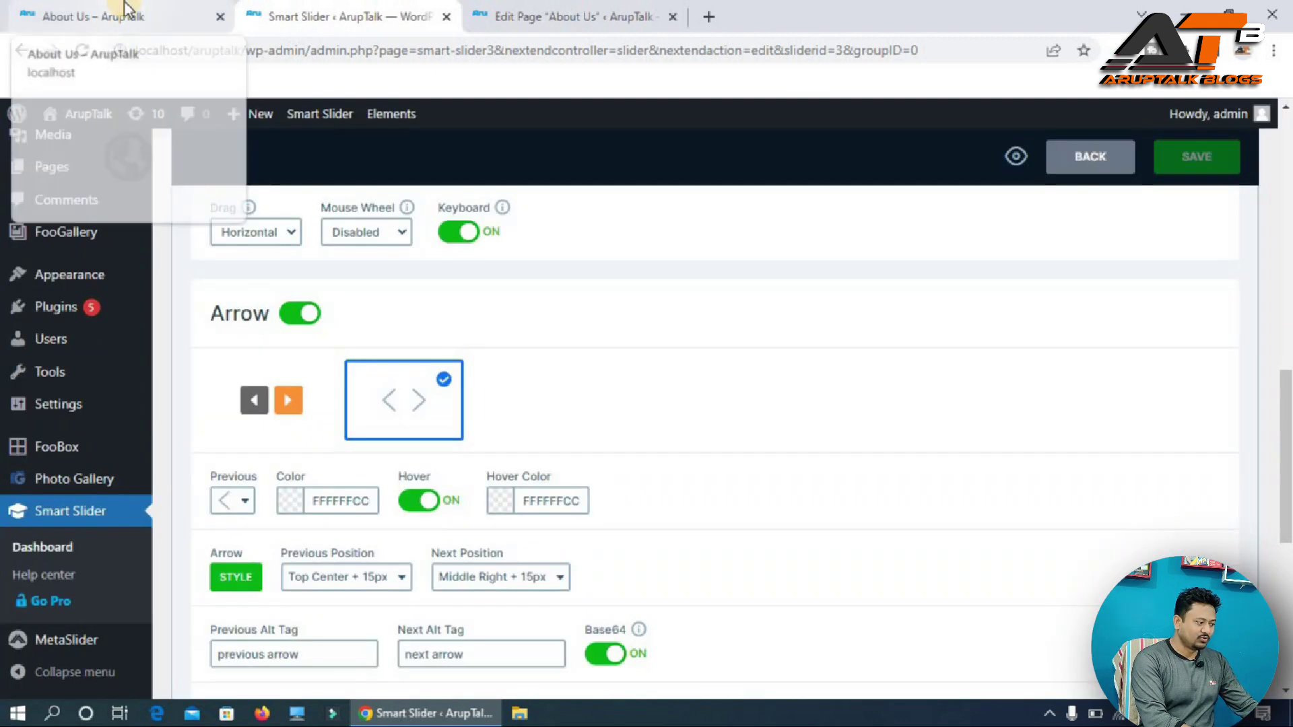
{"action": "left_click", "coordinate": [124, 15]}
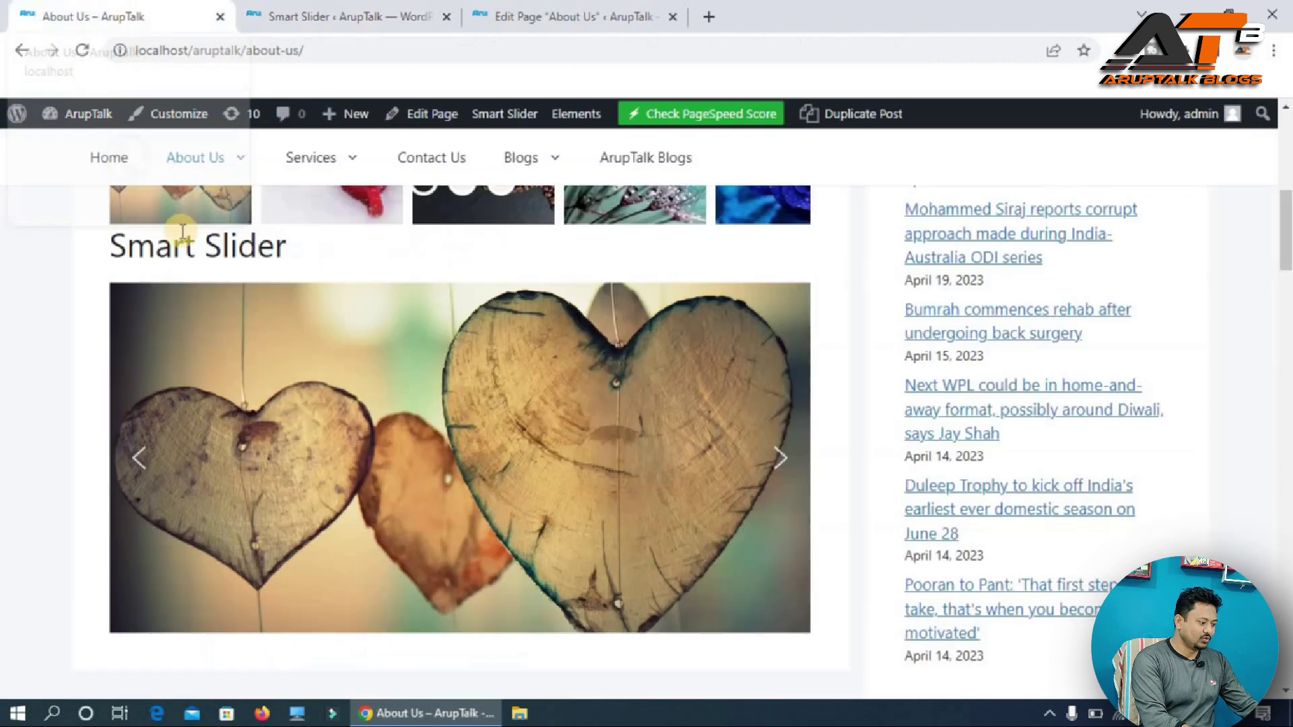
{"action": "left_click", "coordinate": [85, 50]}
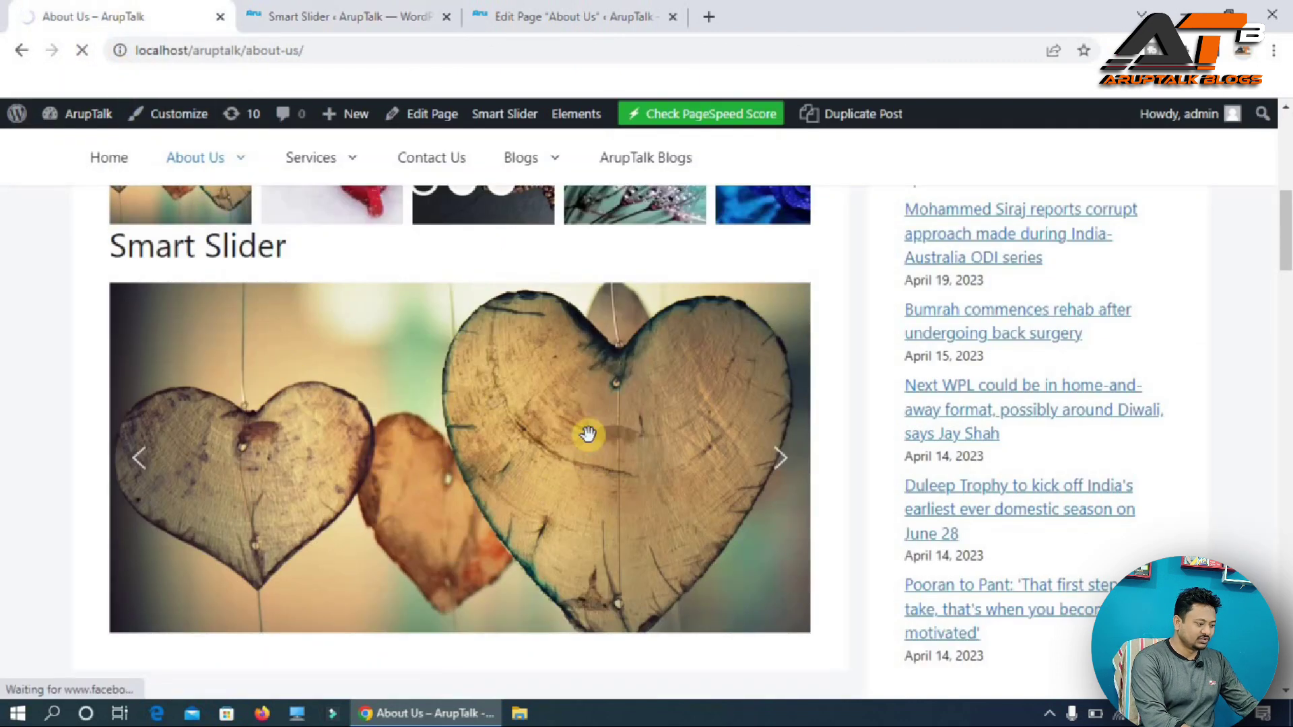
{"action": "scroll", "coordinate": [485, 392], "scroll_direction": "down", "scroll_amount": 2}
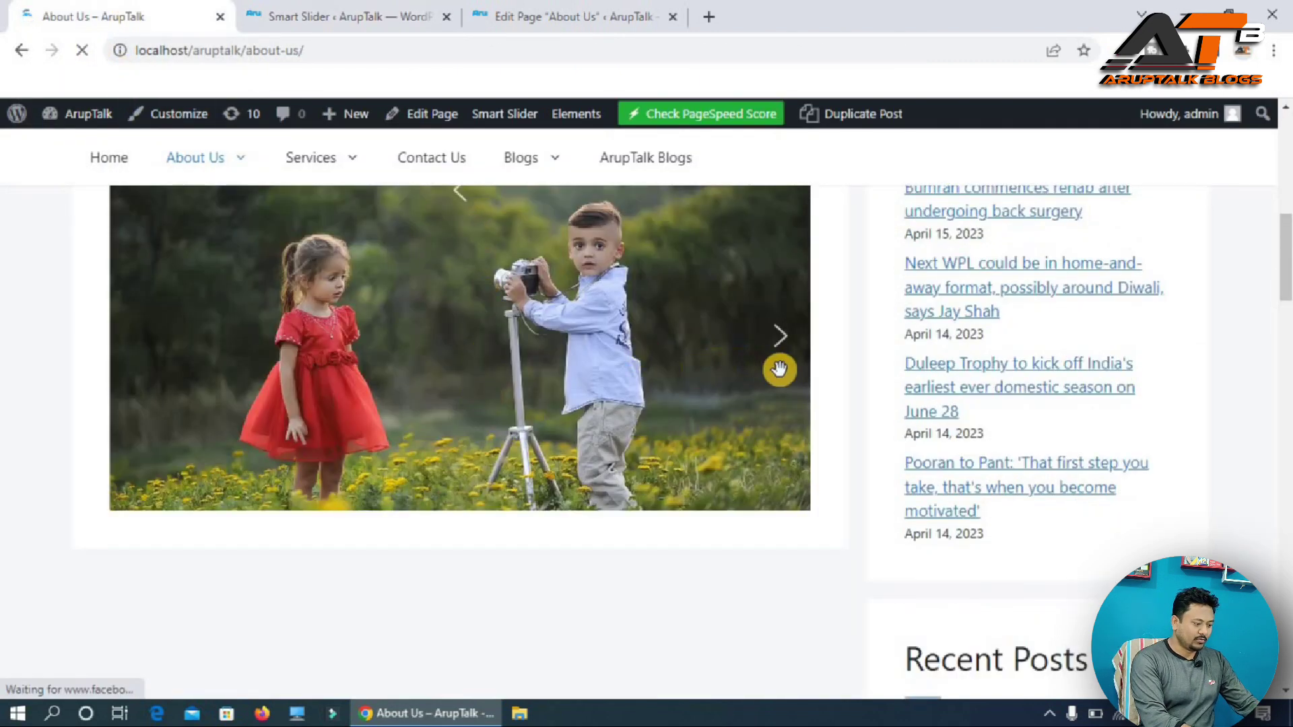
{"action": "scroll", "coordinate": [806, 323], "scroll_direction": "up", "scroll_amount": 4}
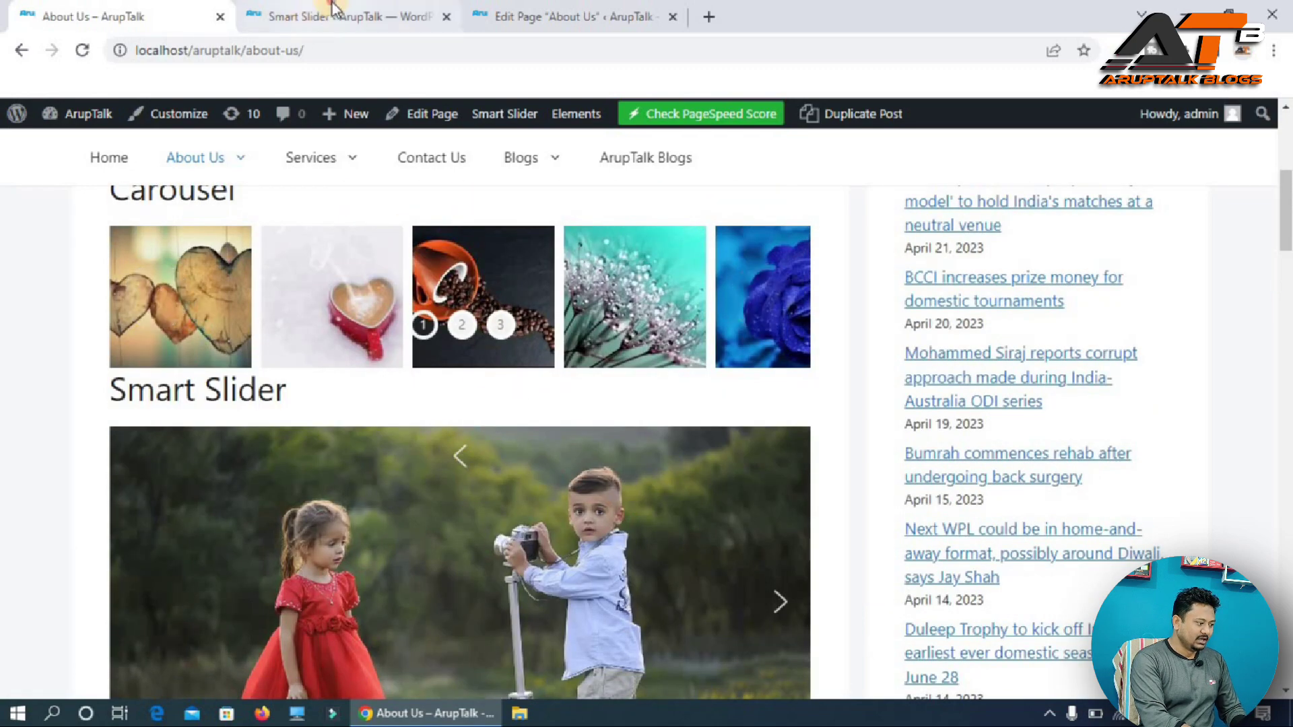
Set the slider's previous arrow position back to Middle Left in the Arrow settings.
{"action": "left_click", "coordinate": [317, 18]}
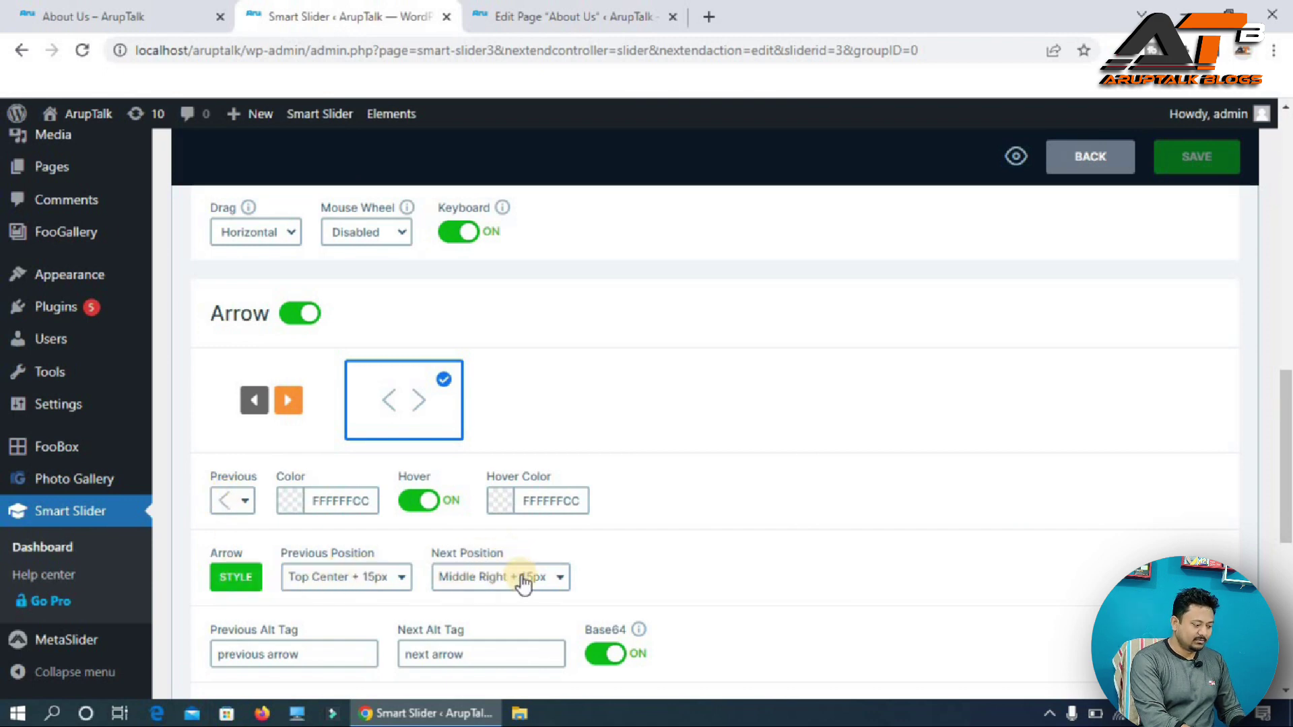
{"action": "left_click", "coordinate": [114, 10]}
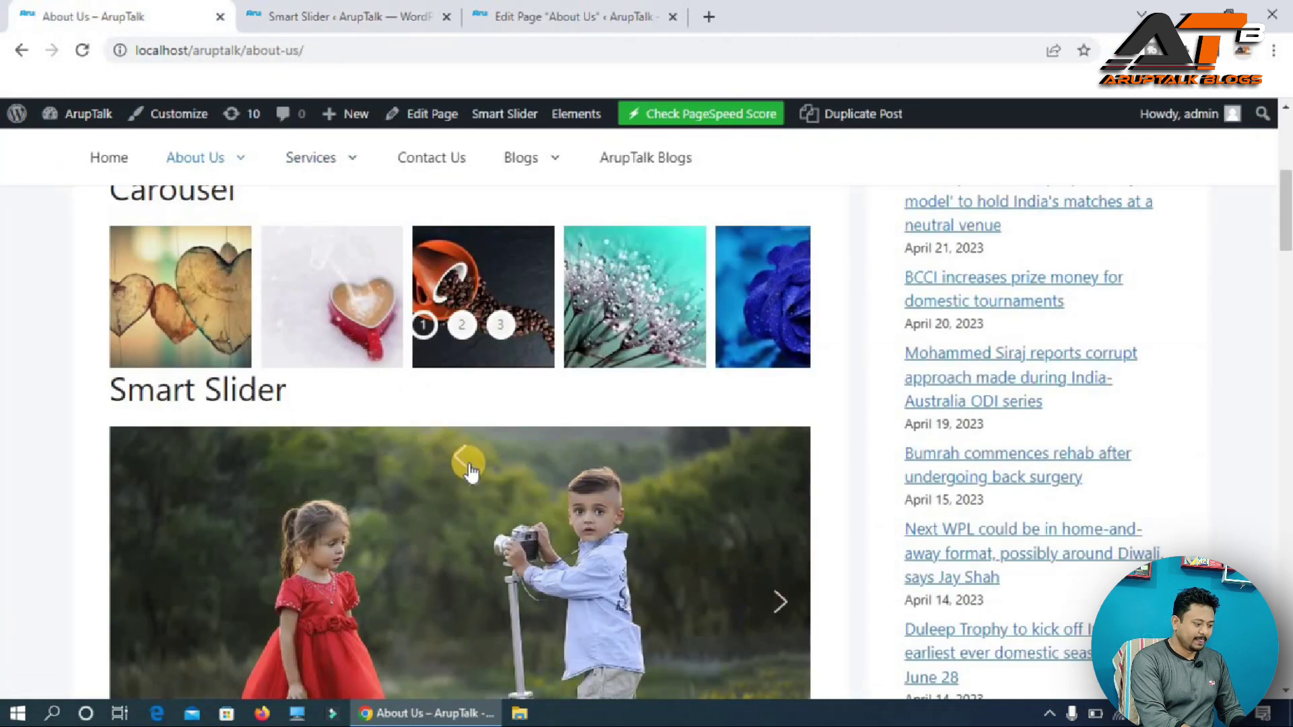
{"action": "left_click_drag", "start_coordinate": [351, 6], "coordinate": [340, 613]}
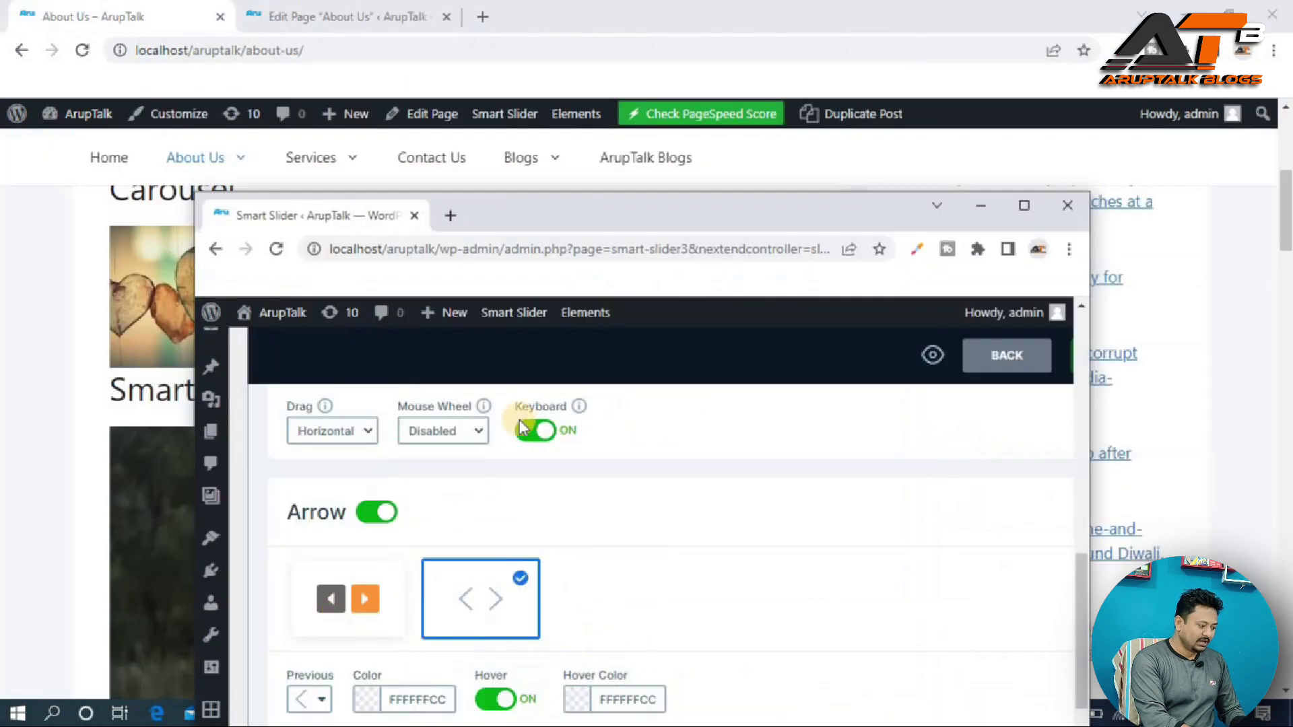
{"action": "left_click", "coordinate": [1024, 206]}
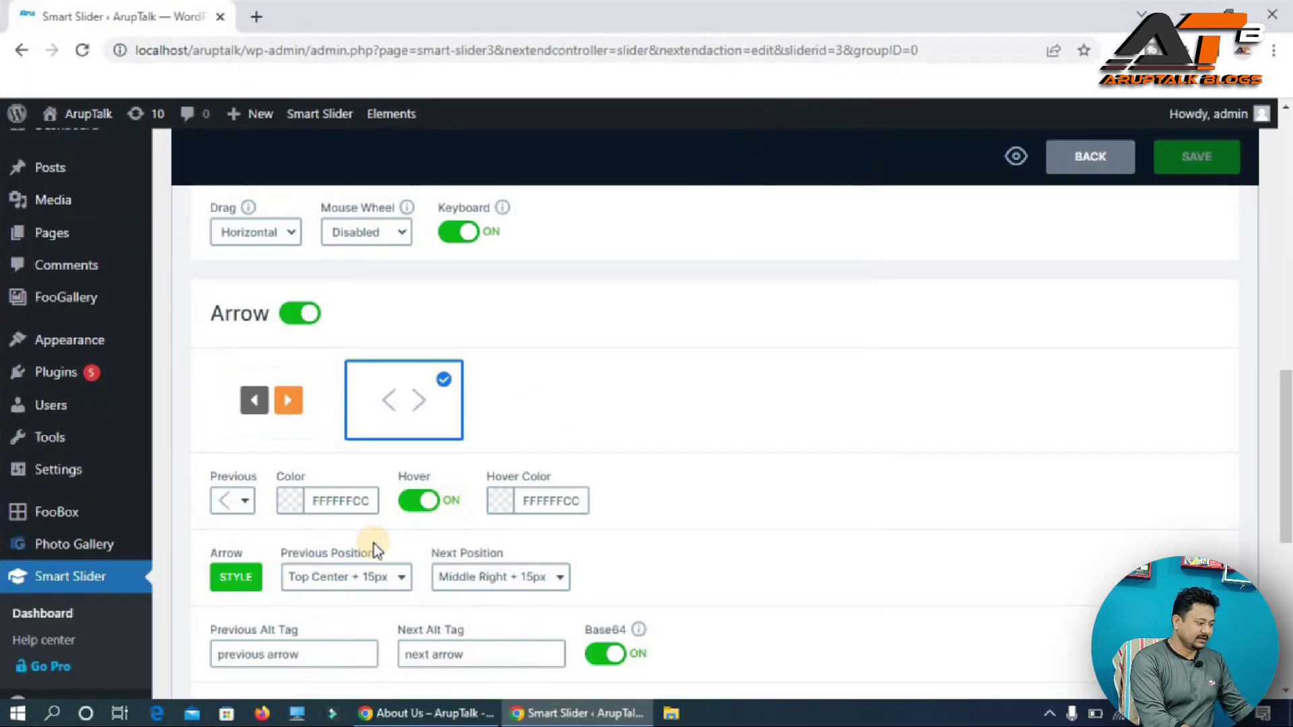
{"action": "left_click", "coordinate": [361, 578]}
{"action": "left_click", "coordinate": [338, 645]}
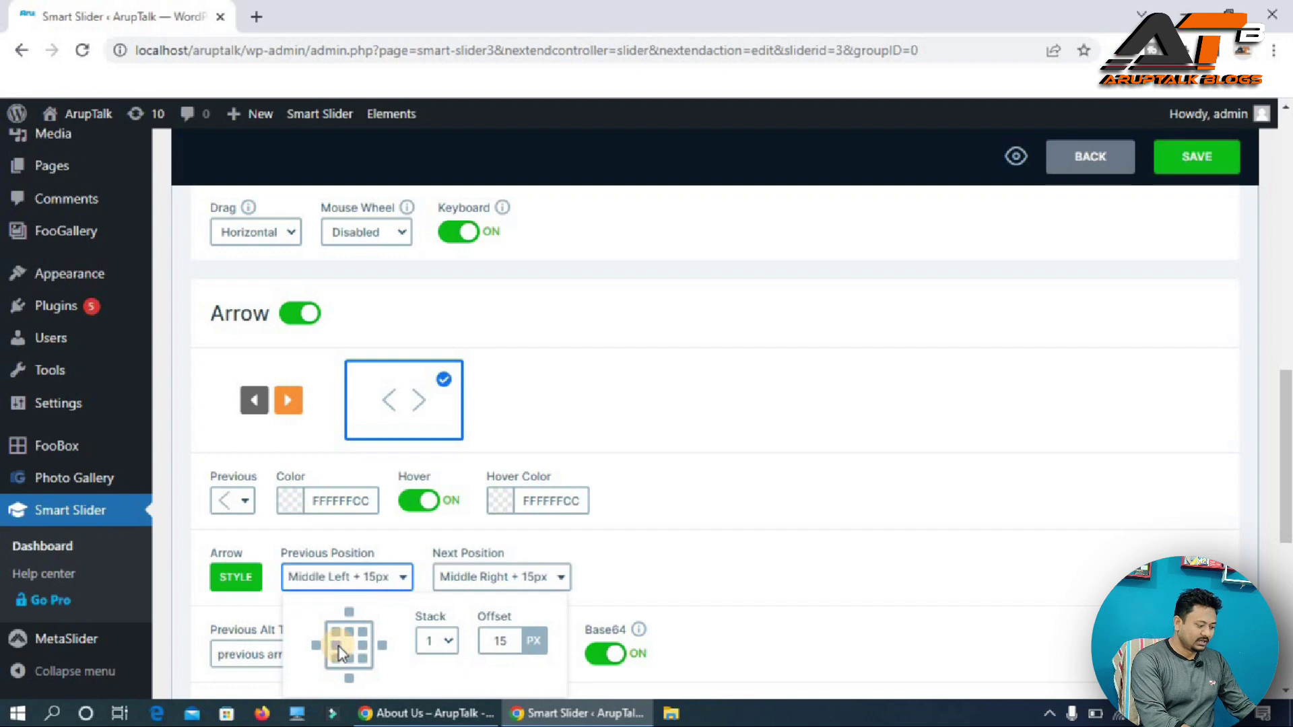
Turn on the slider's Bullets control, save the slider, and reload the live About Us page to check it.
{"action": "scroll", "coordinate": [972, 503], "scroll_direction": "down", "scroll_amount": 4}
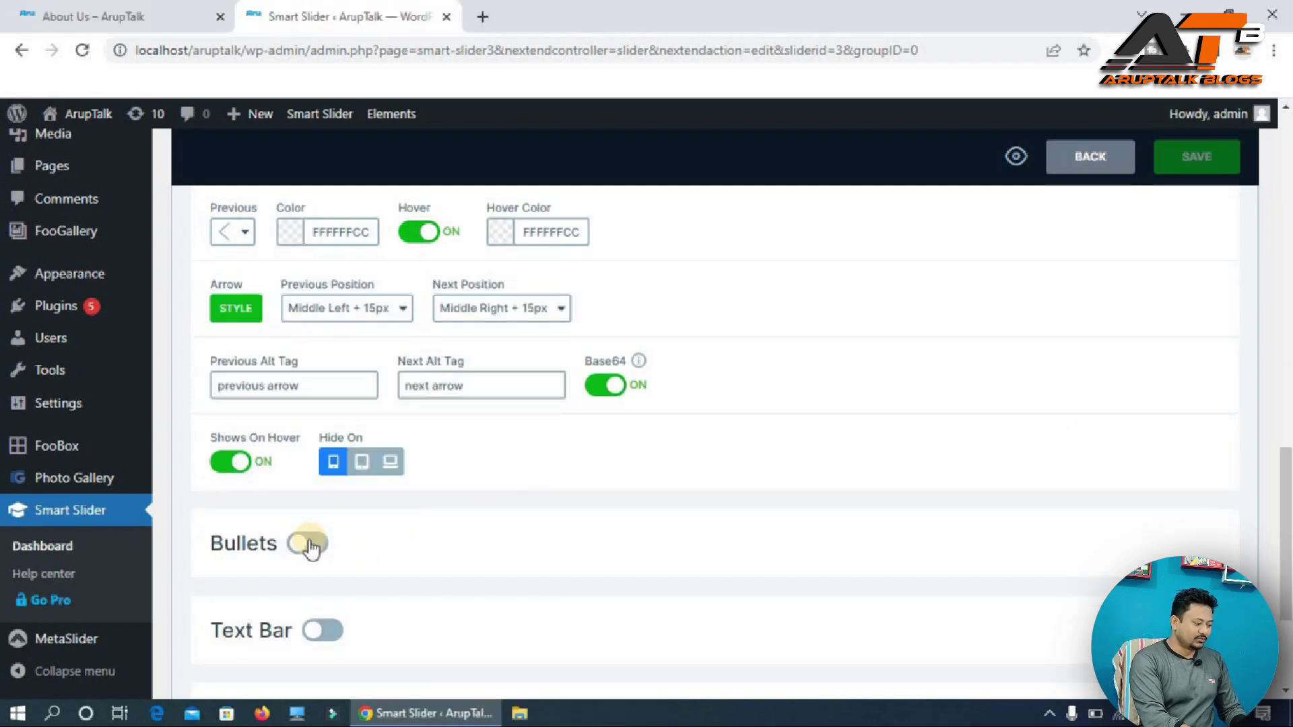
{"action": "left_click", "coordinate": [309, 545]}
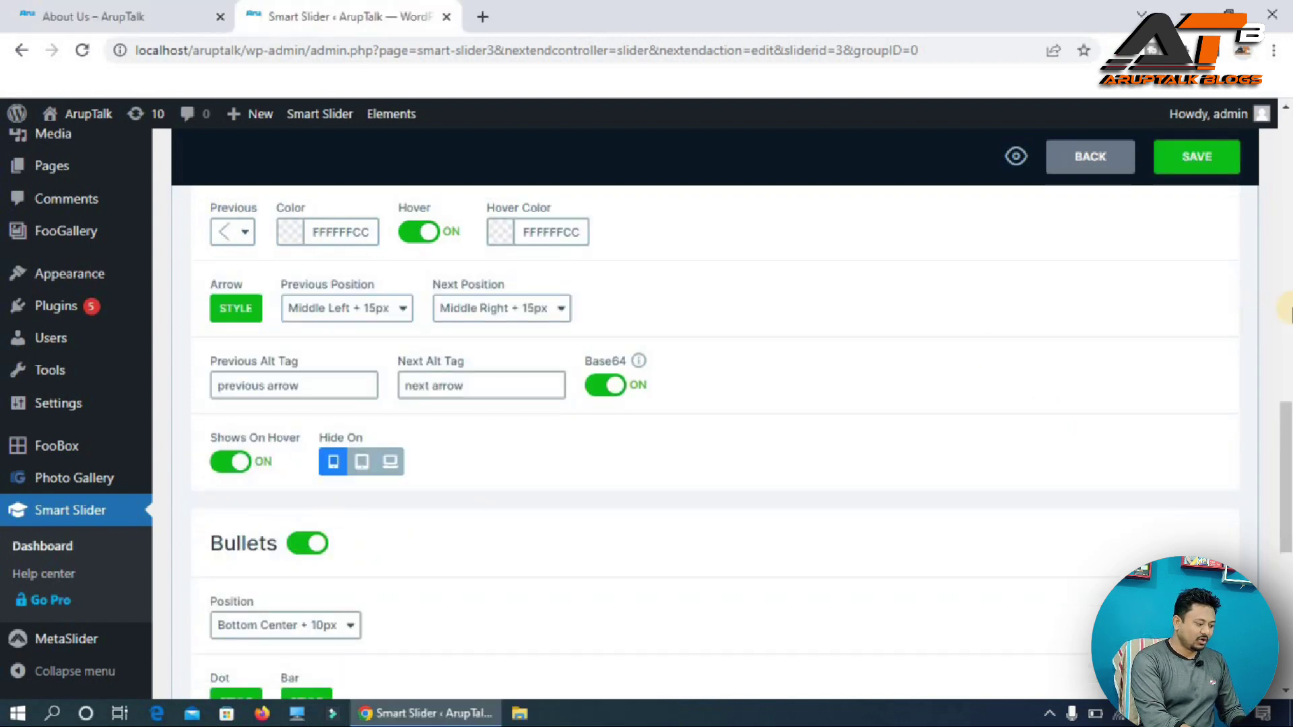
{"action": "left_click_drag", "start_coordinate": [1287, 419], "coordinate": [1287, 433]}
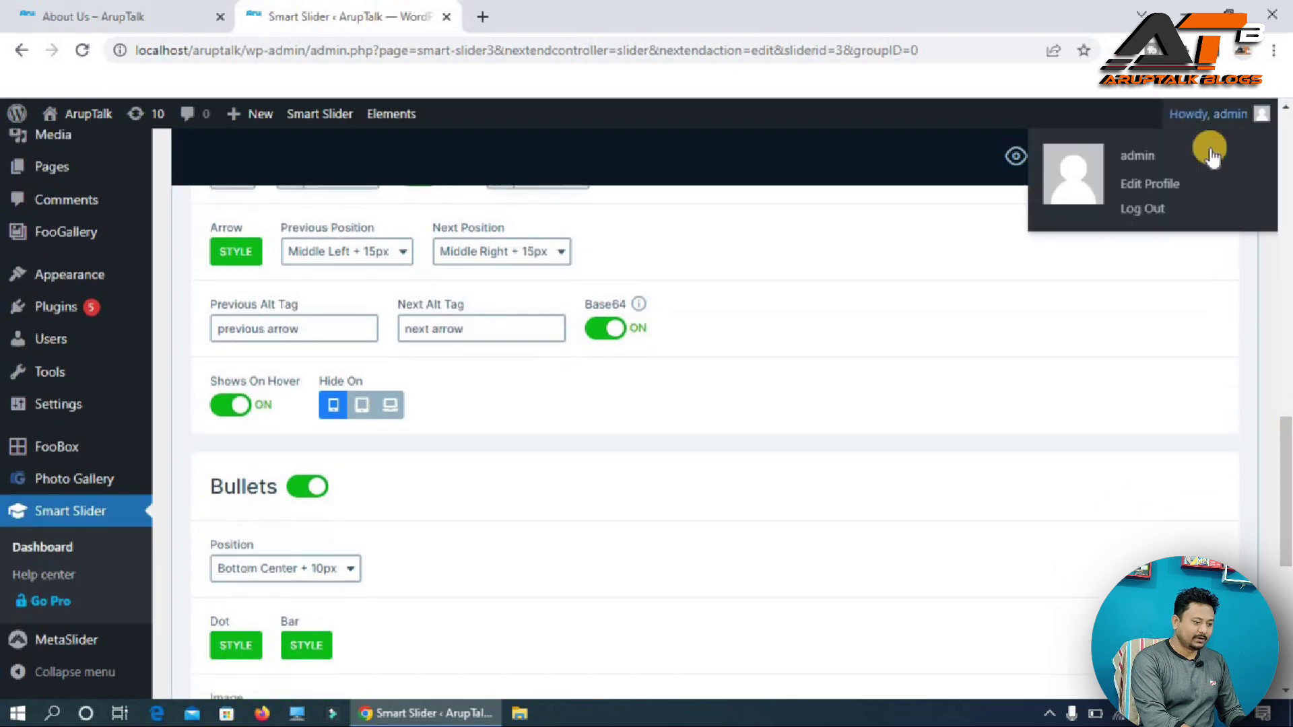
{"action": "left_click", "coordinate": [1191, 153]}
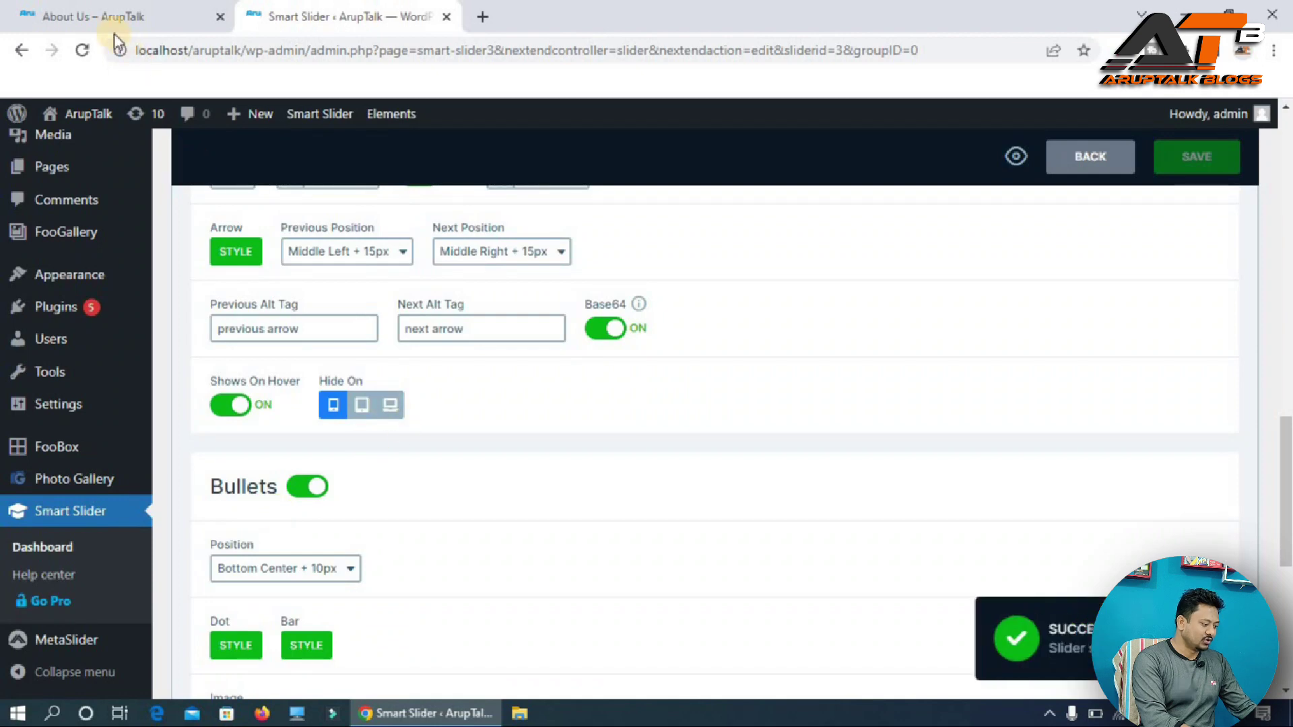
{"action": "left_click", "coordinate": [111, 17]}
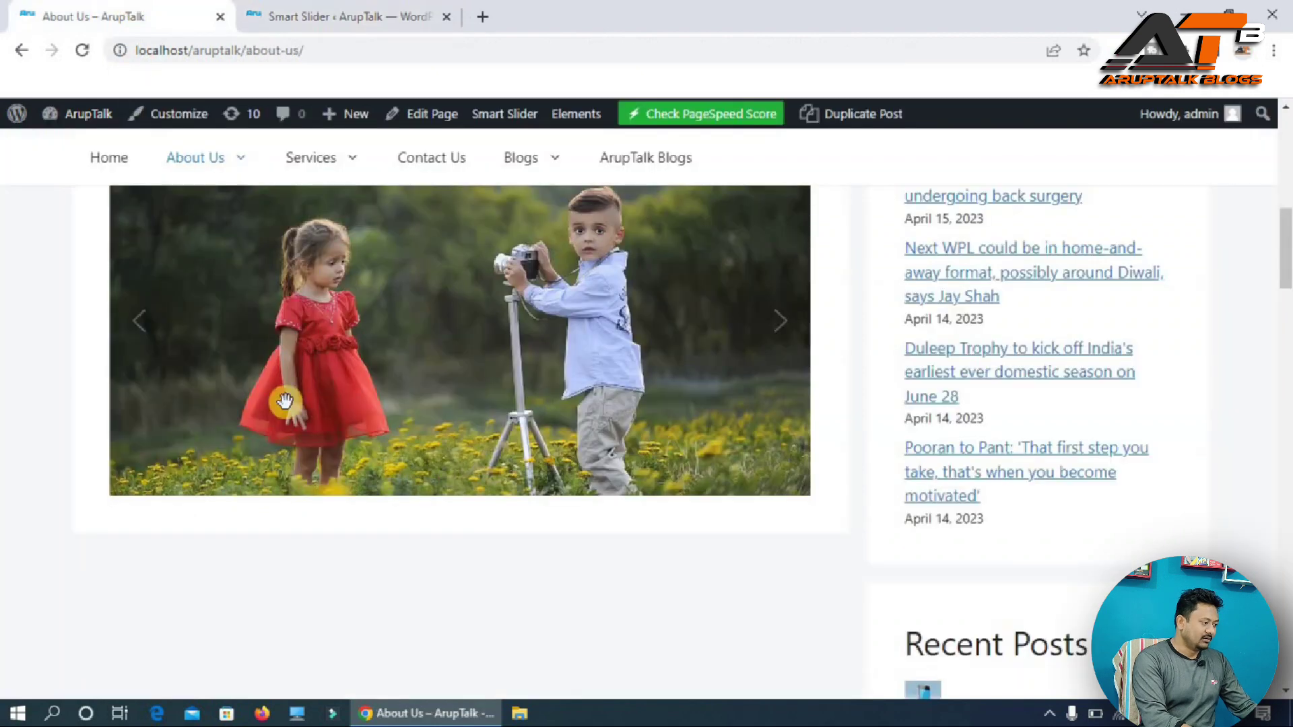
{"action": "left_click", "coordinate": [82, 50]}
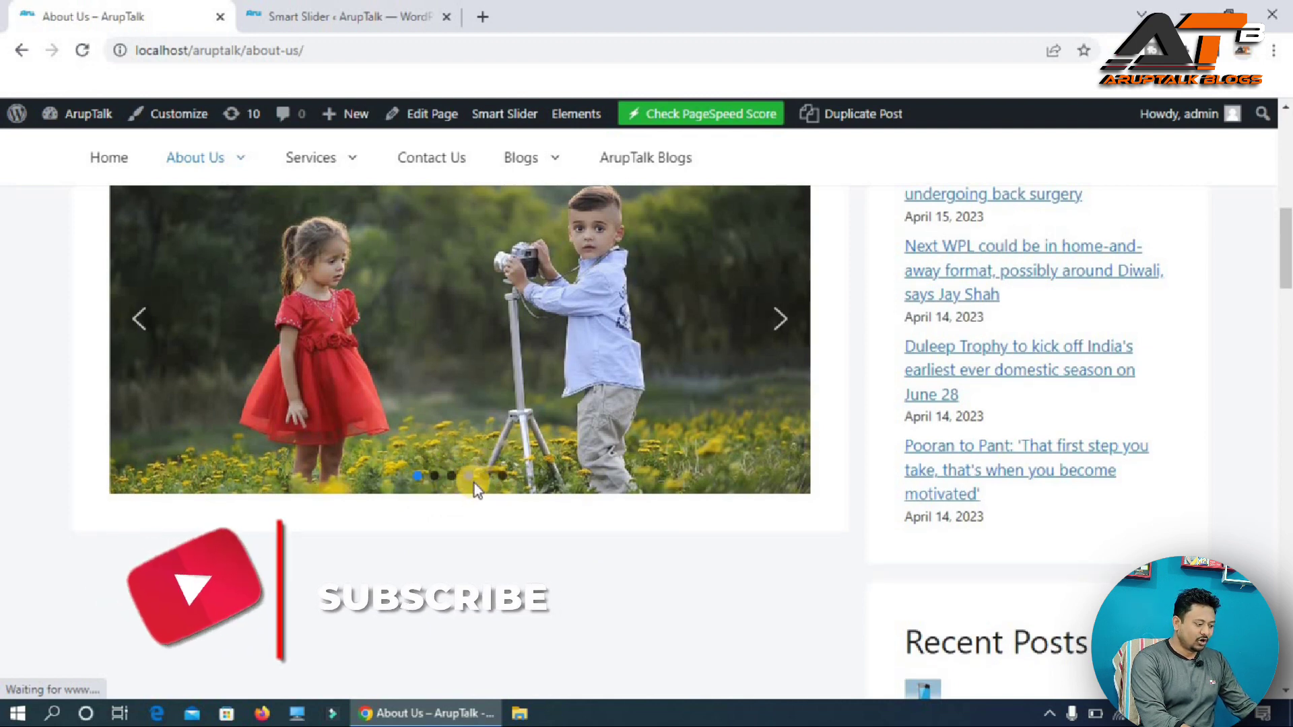
Review the bullet position options, turn on the Image option for the bullets, and save the slider.
{"action": "left_click", "coordinate": [344, 9]}
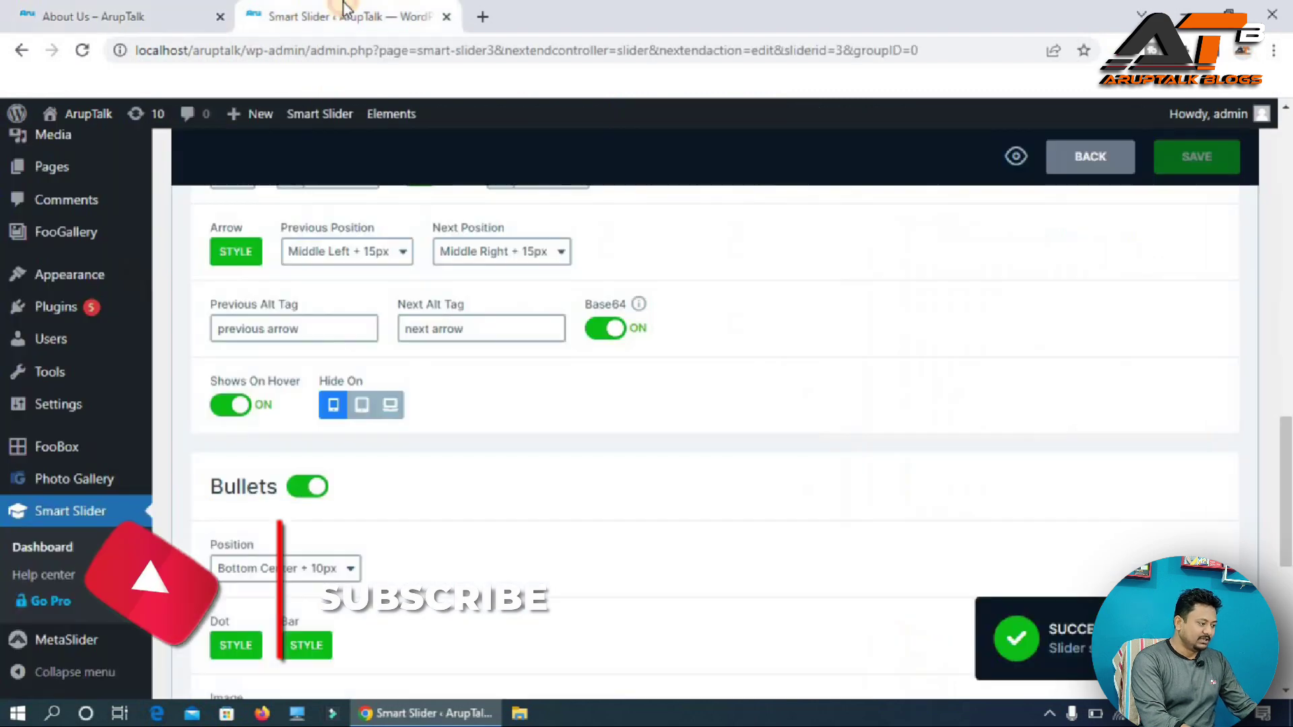
{"action": "left_click_drag", "start_coordinate": [1287, 478], "coordinate": [1288, 494]}
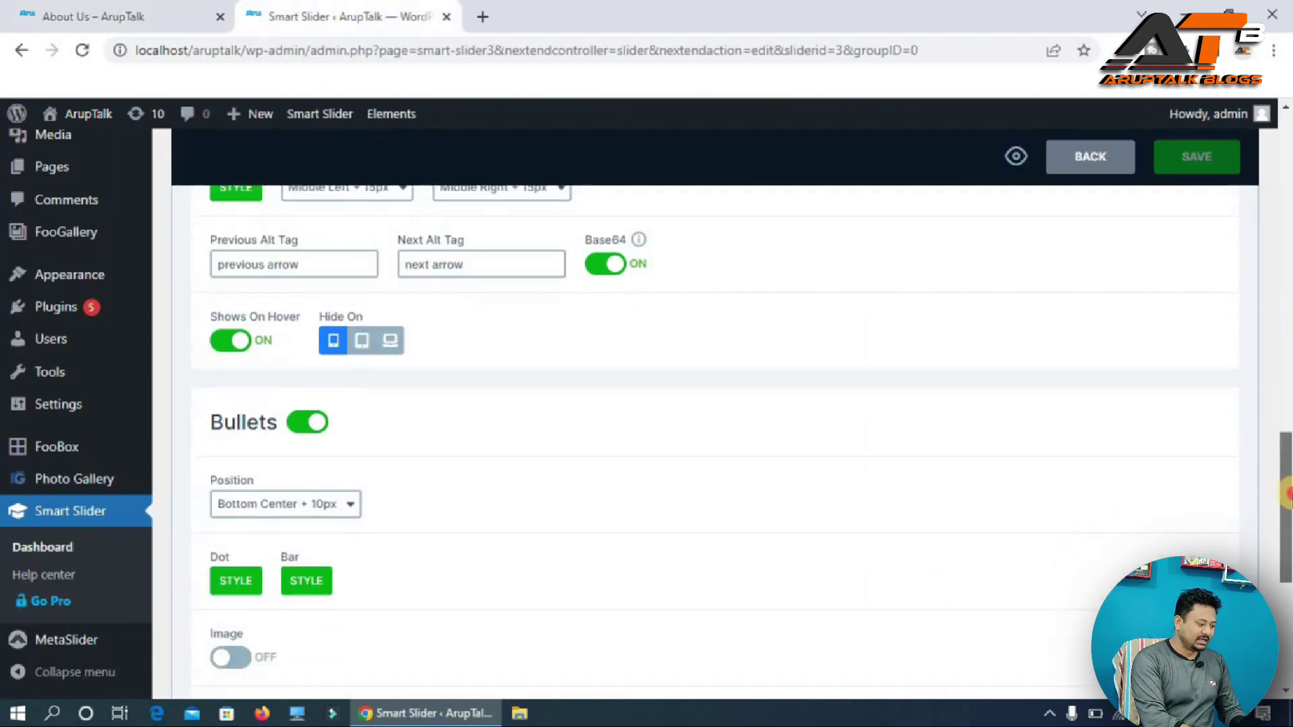
{"action": "scroll", "coordinate": [1288, 494], "scroll_direction": "down", "scroll_amount": 1}
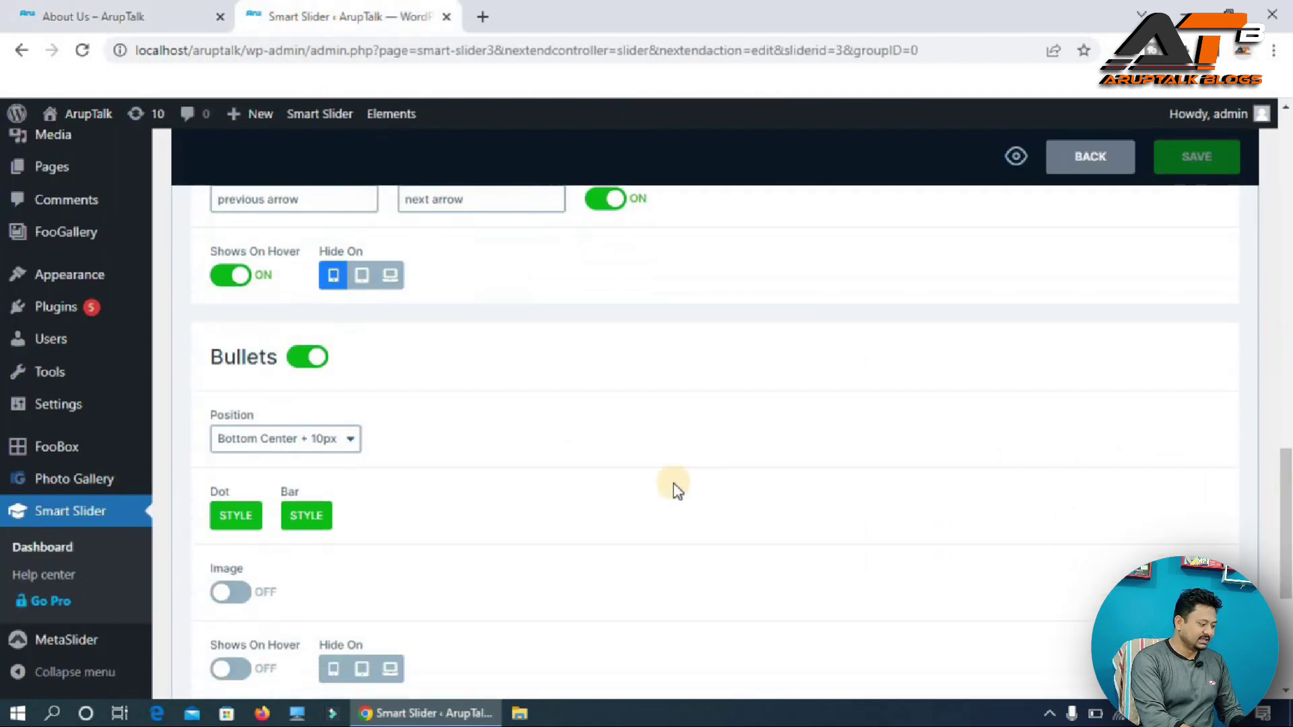
{"action": "left_click", "coordinate": [295, 442]}
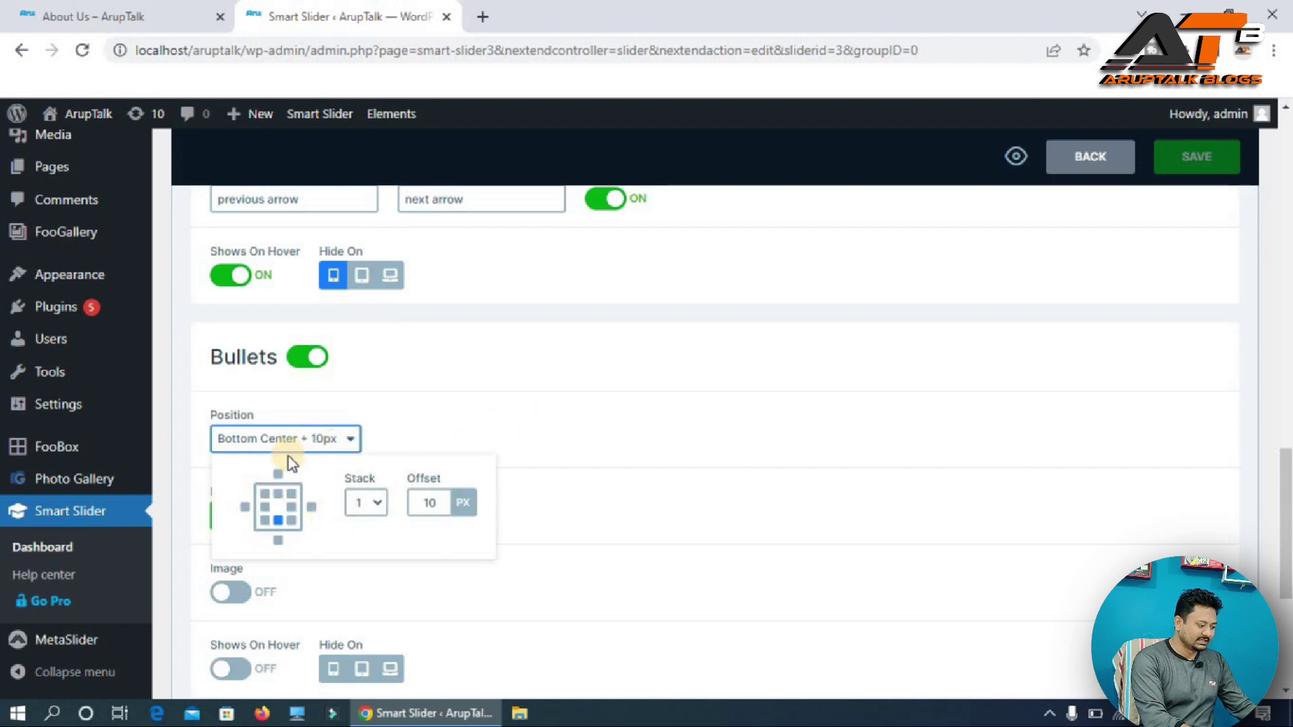
{"action": "left_click", "coordinate": [317, 439]}
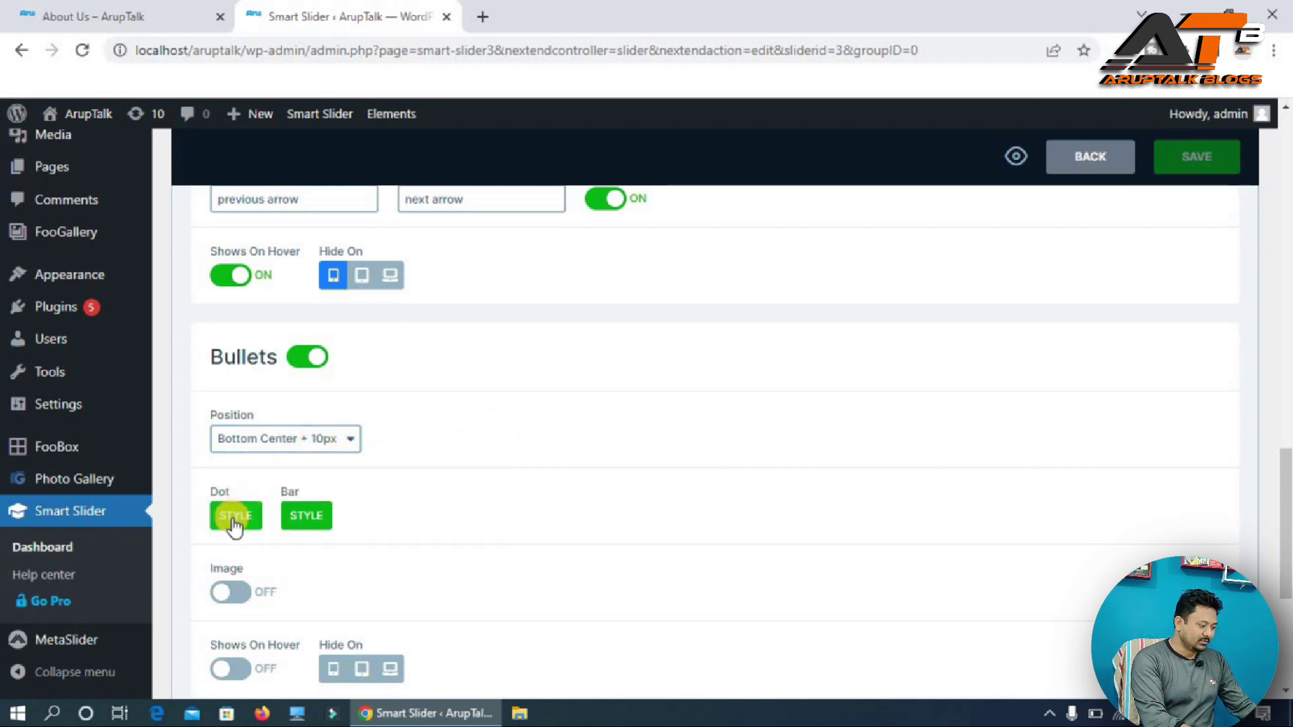
{"action": "left_click", "coordinate": [237, 594]}
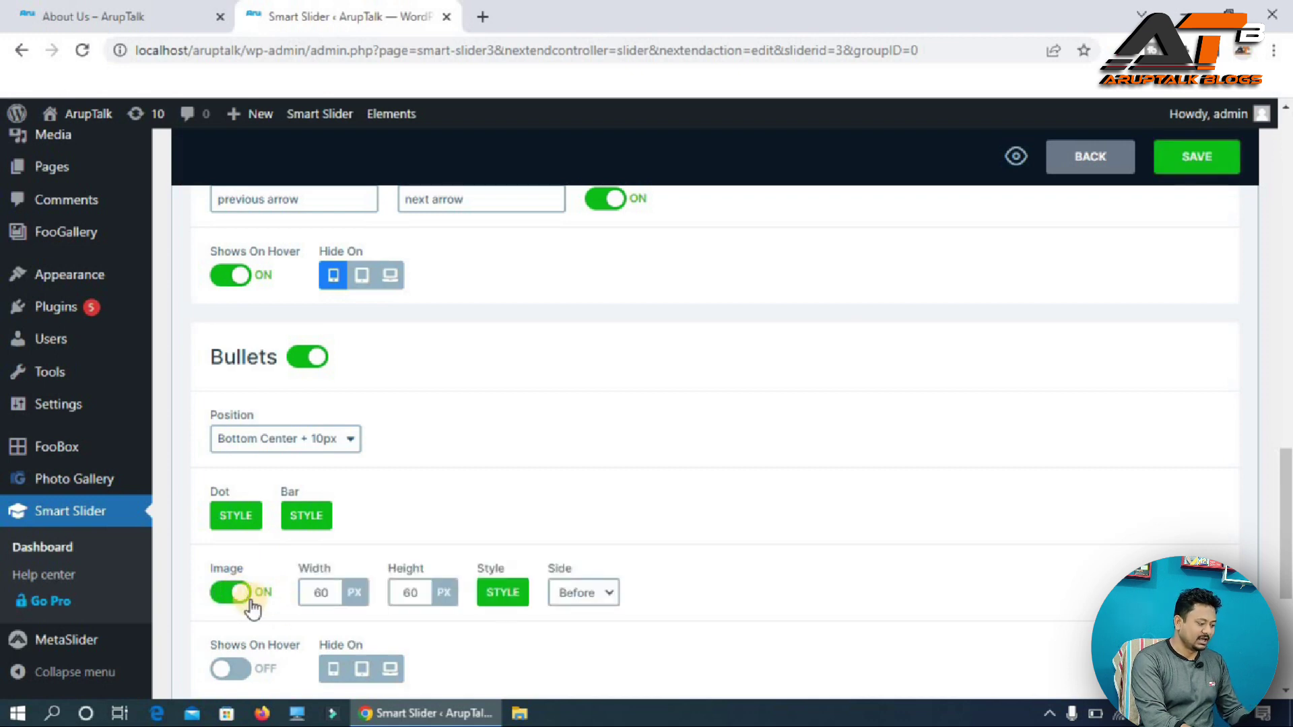
{"action": "left_click", "coordinate": [1201, 155]}
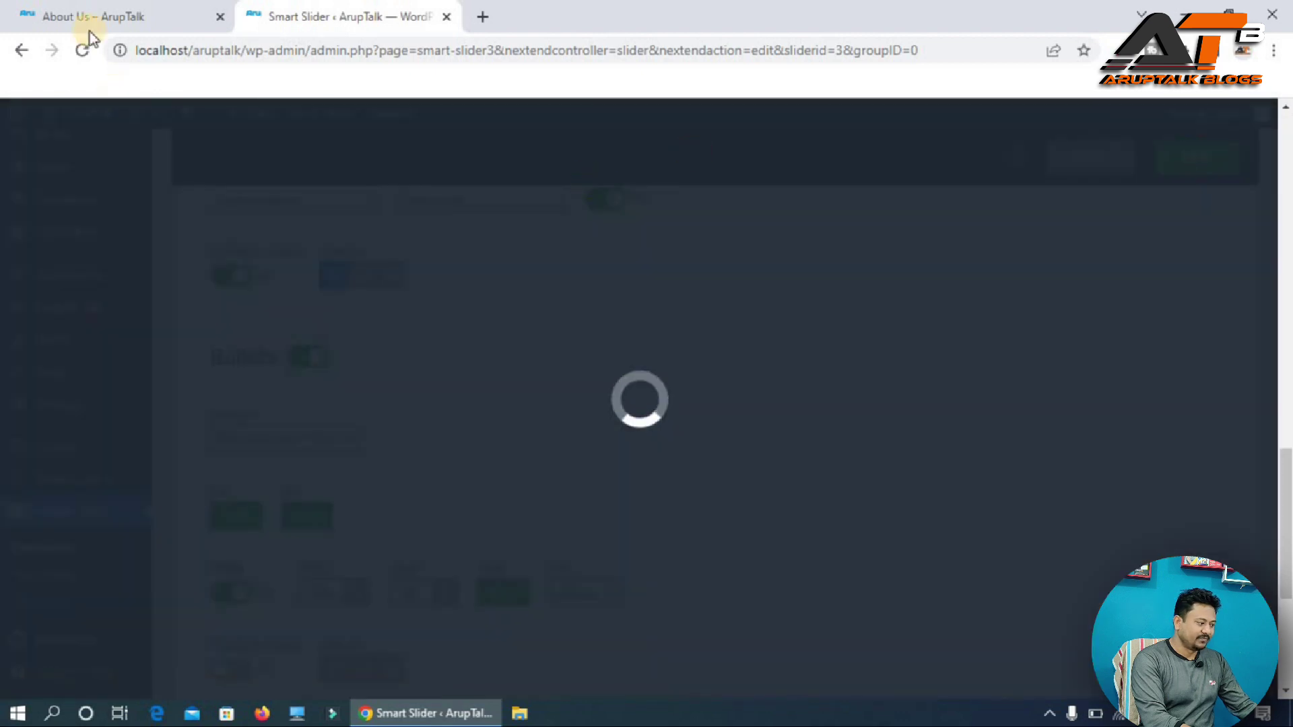
Reload the live About Us page and preview the thumbnail images on the slider's bullets.
{"action": "left_click", "coordinate": [93, 10]}
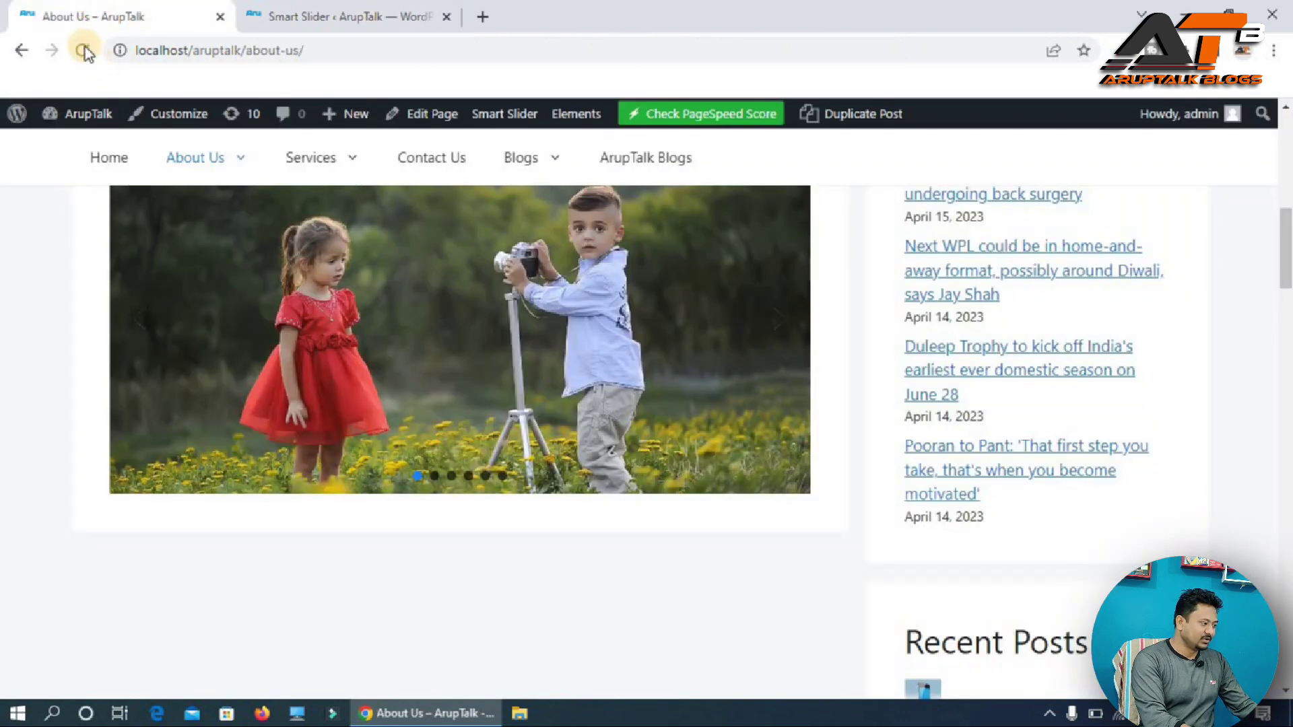
{"action": "left_click", "coordinate": [85, 52]}
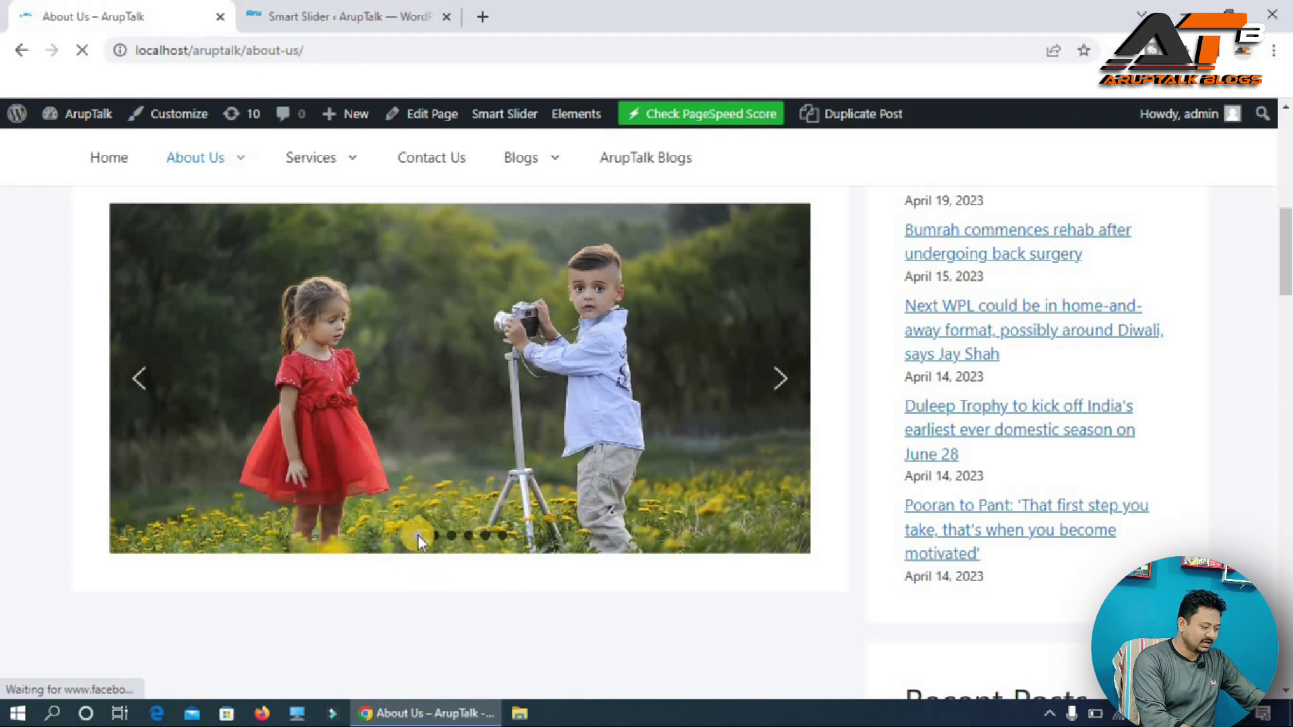
{"action": "mouse_move", "coordinate": [418, 536]}
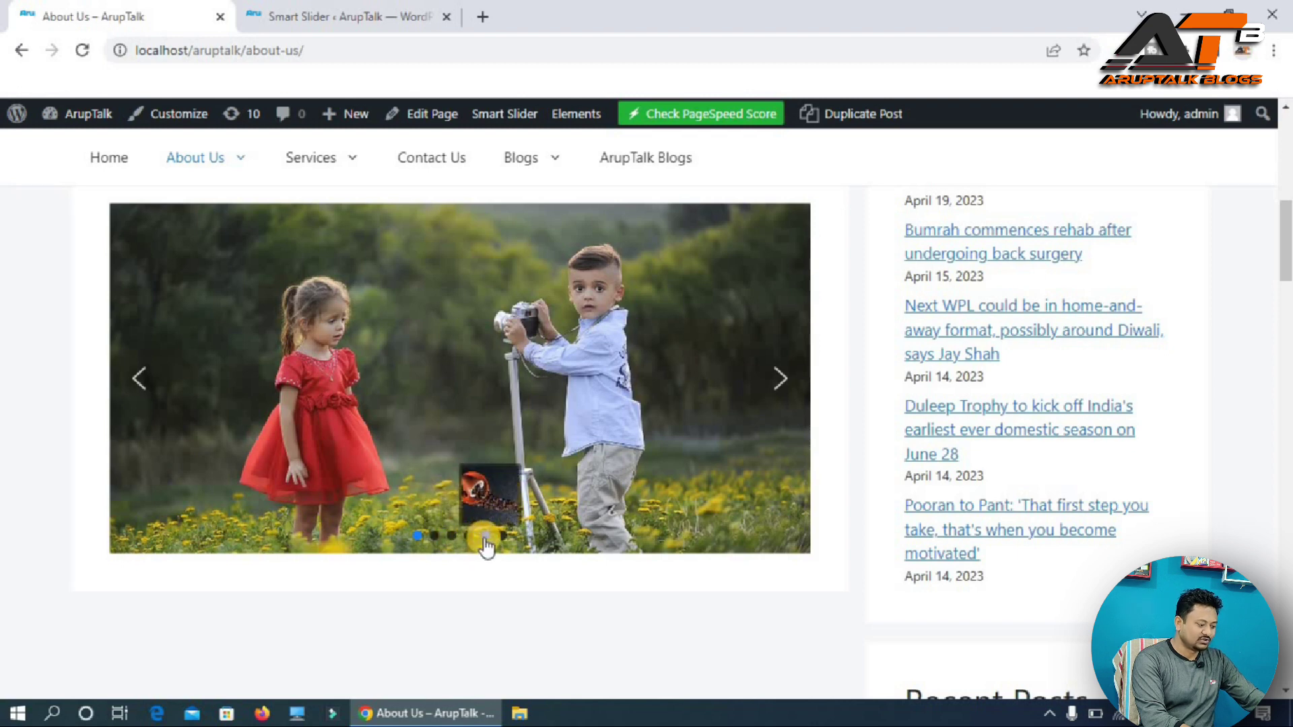
Turn on the slider's Text Bar control with the First Slide style and save the slider.
{"action": "left_click", "coordinate": [357, 16]}
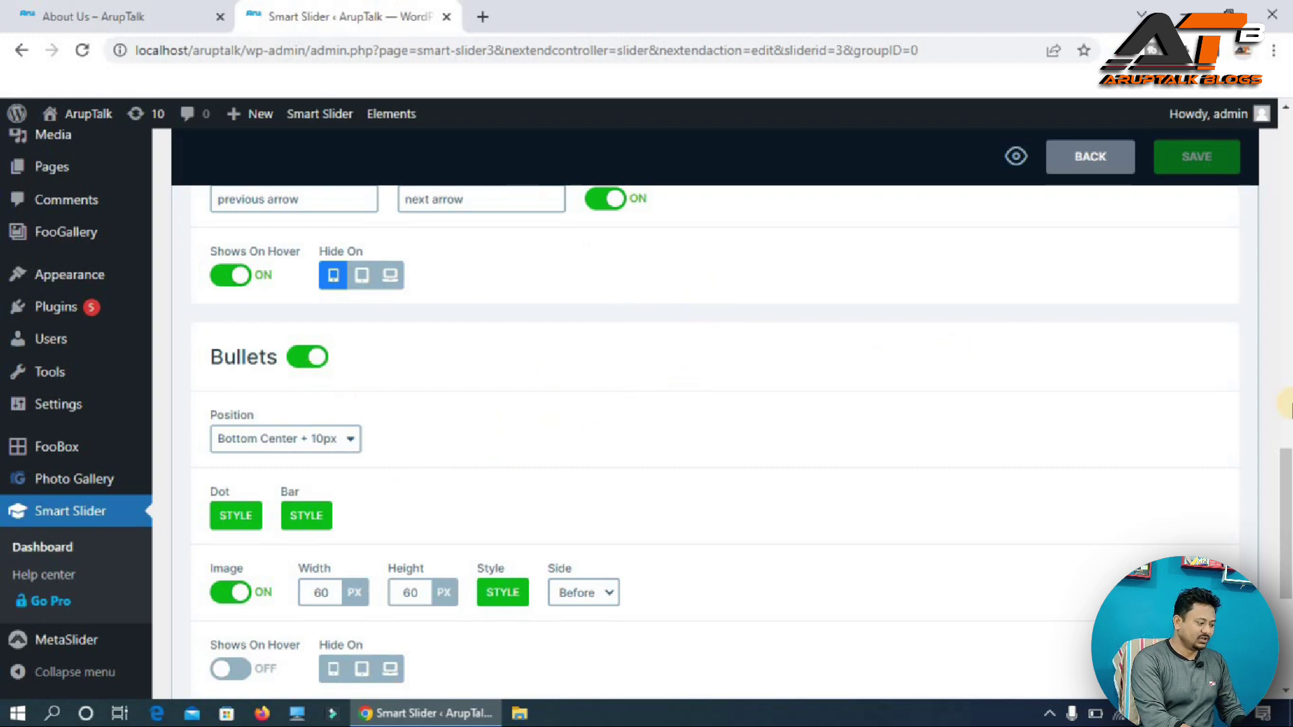
{"action": "left_click_drag", "start_coordinate": [1286, 481], "coordinate": [1286, 562]}
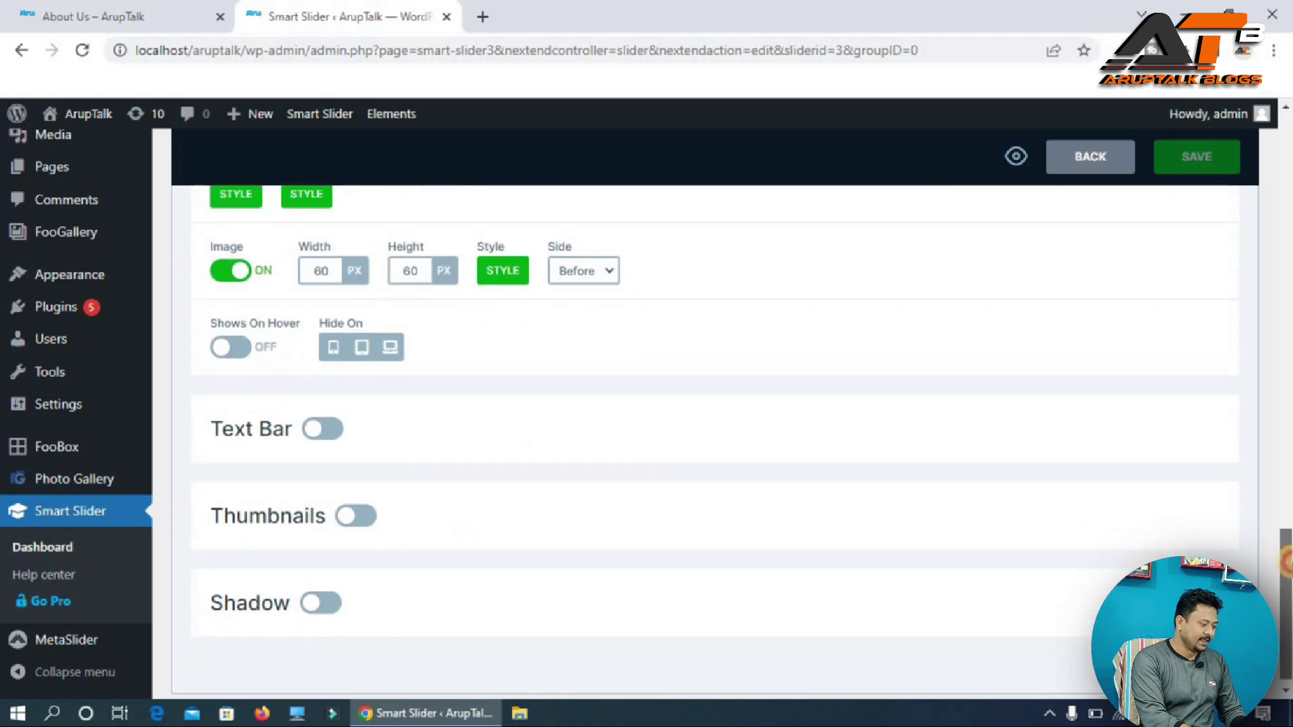
{"action": "left_click", "coordinate": [314, 430]}
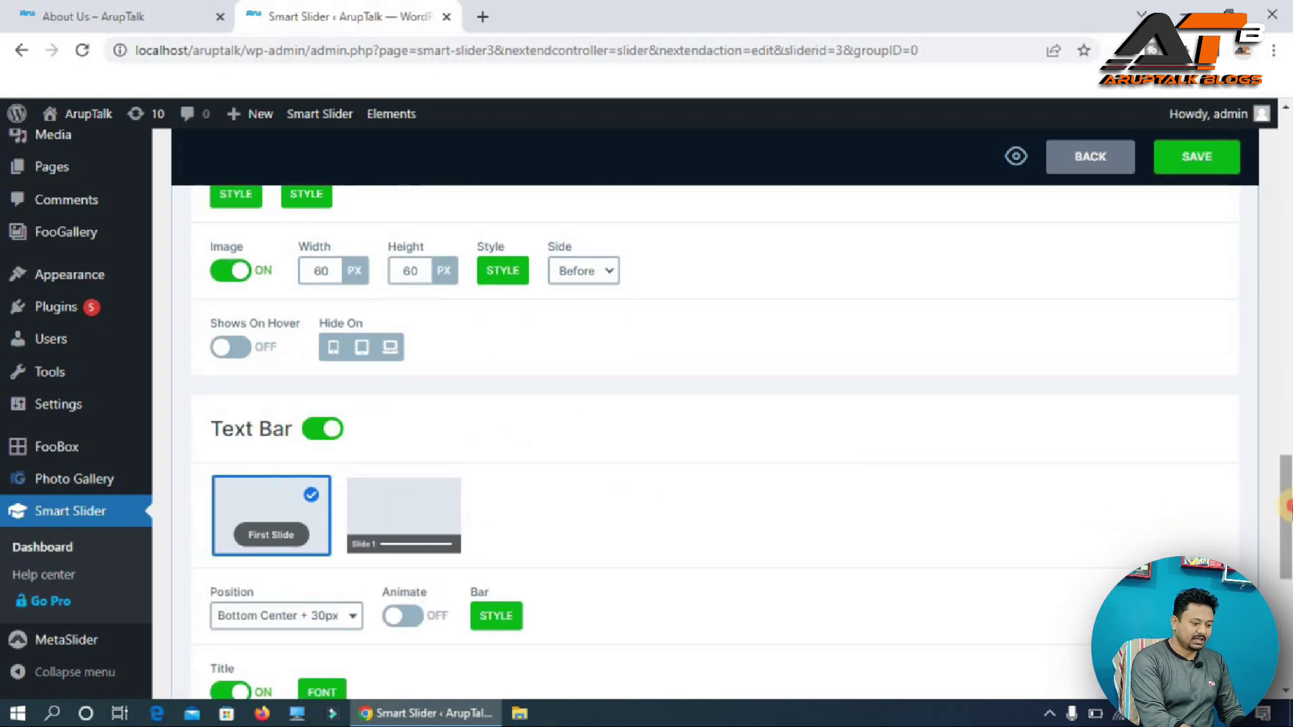
{"action": "left_click_drag", "start_coordinate": [1288, 506], "coordinate": [1288, 542]}
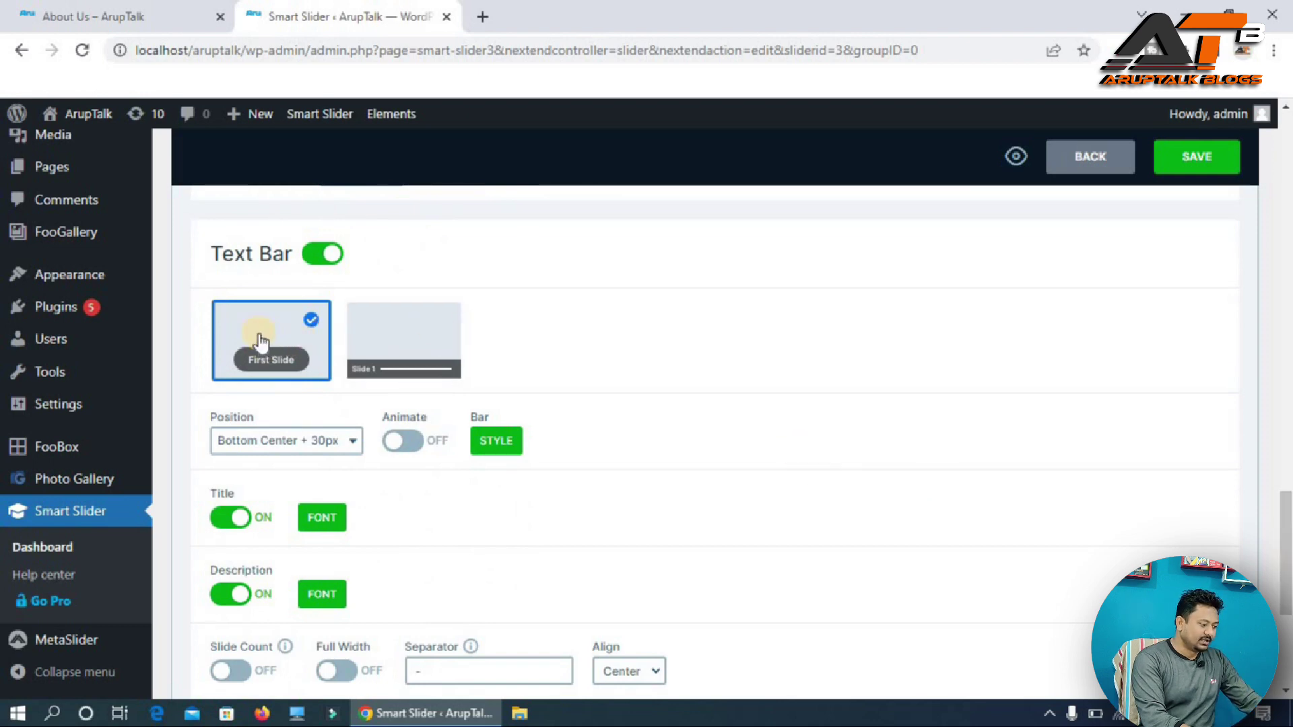
{"action": "left_click", "coordinate": [1196, 162]}
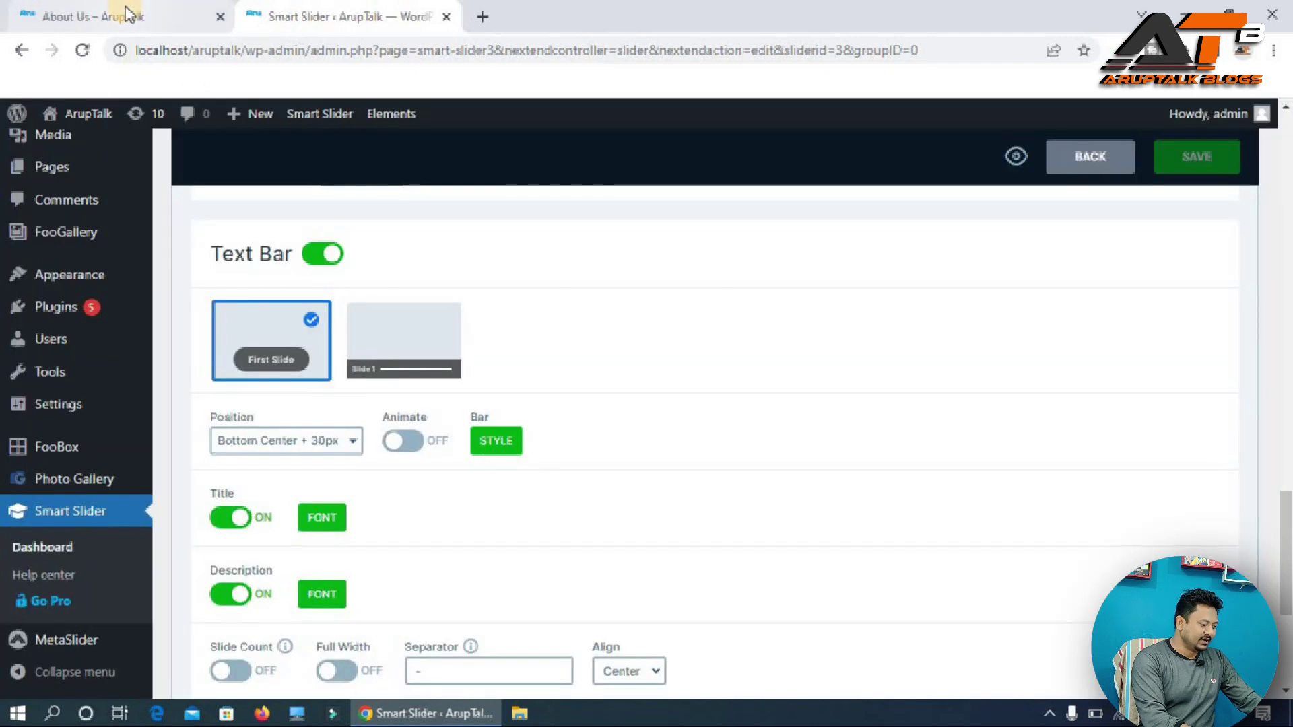
Reload the live About Us page and advance one slide to check the text bar.
{"action": "left_click", "coordinate": [128, 15]}
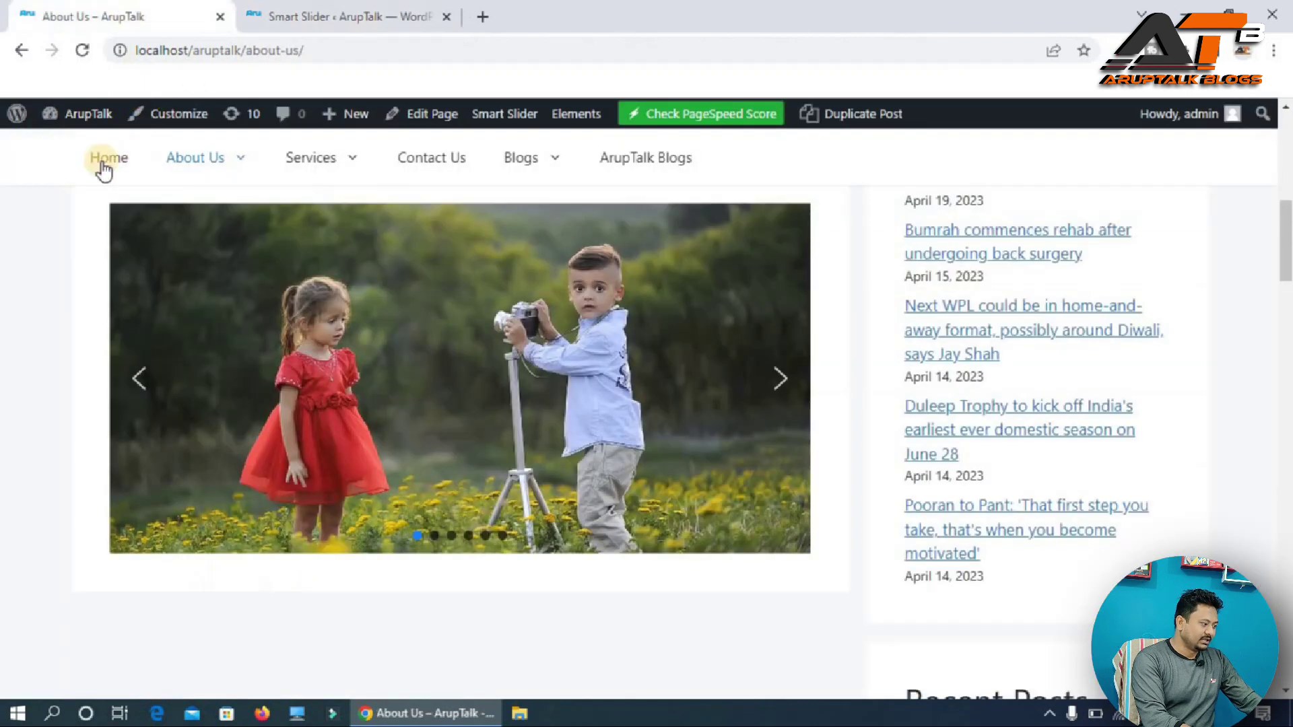
{"action": "left_click", "coordinate": [84, 50]}
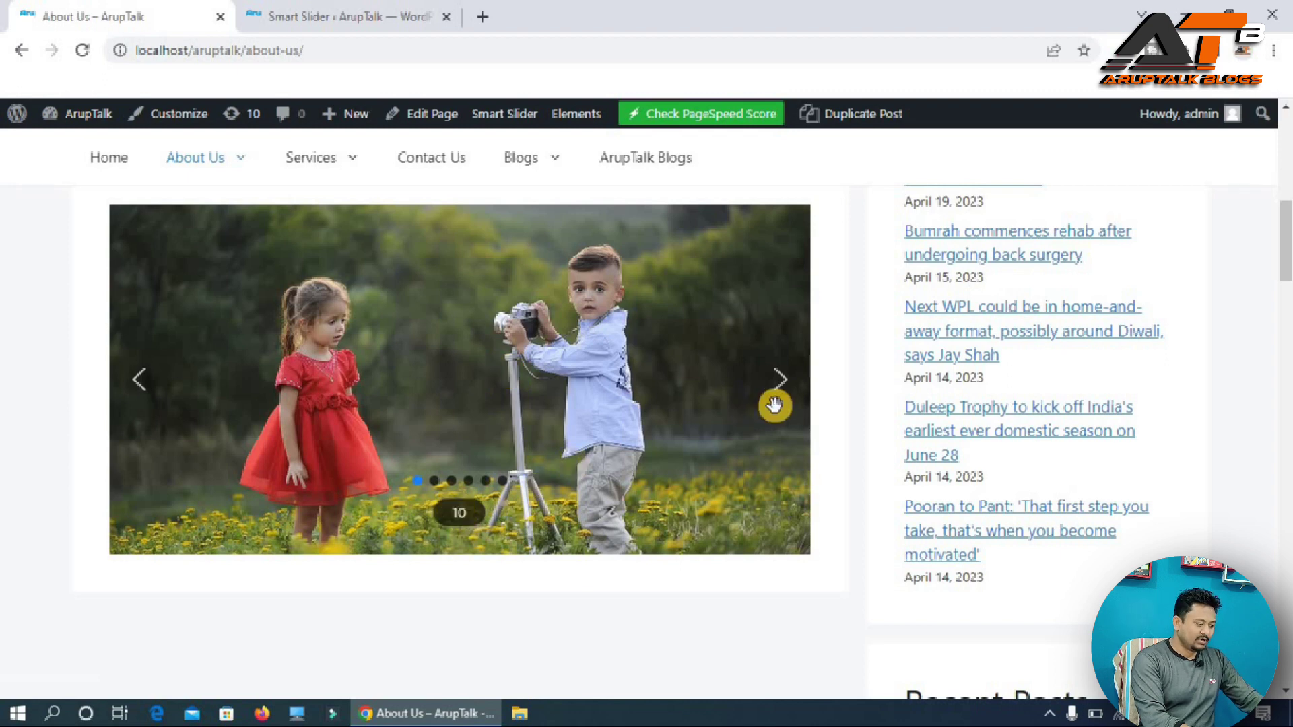
{"action": "left_click", "coordinate": [786, 381]}
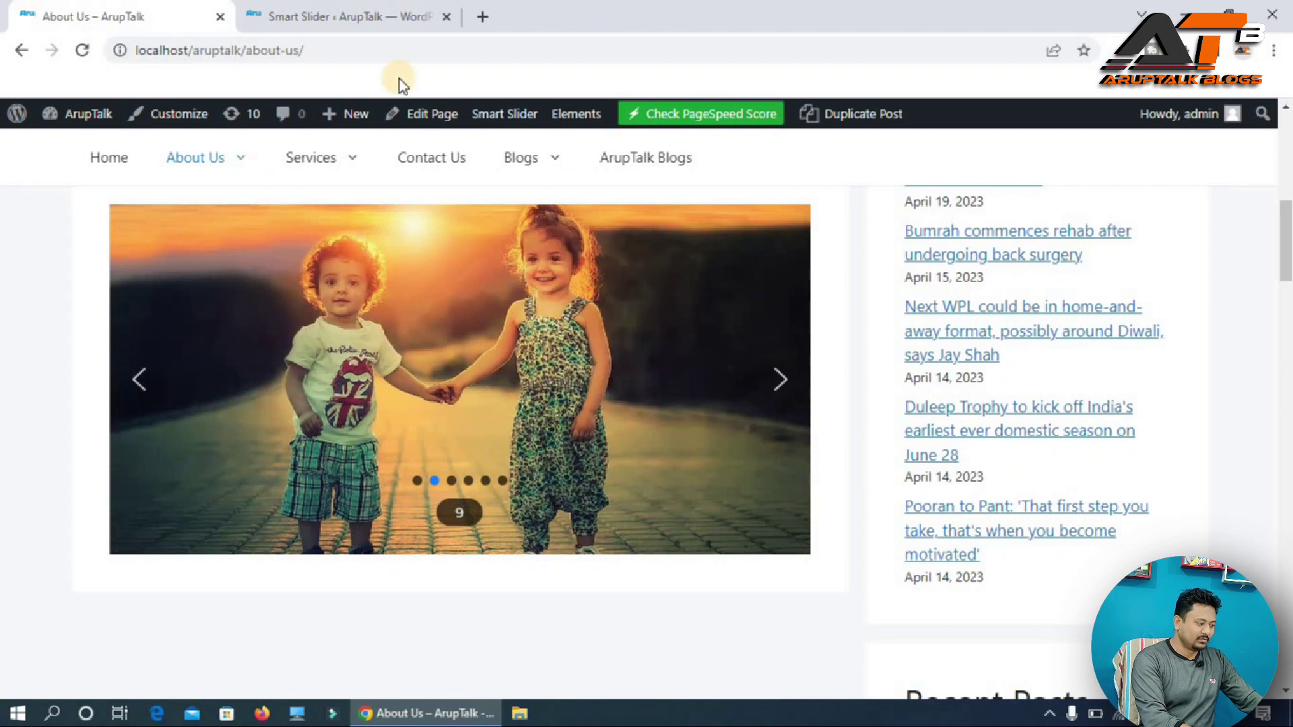
Turn on the Slide Count option for the text bar and save the slider.
{"action": "left_click", "coordinate": [362, 15]}
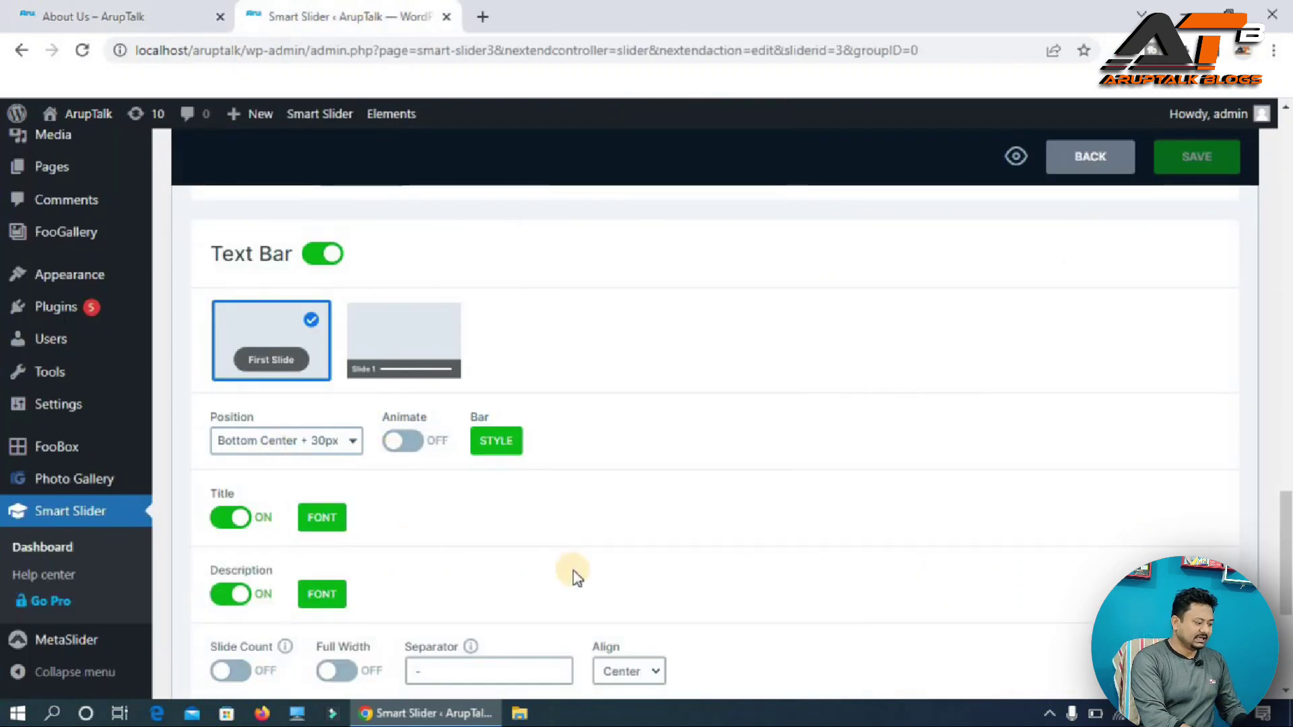
{"action": "left_click_drag", "start_coordinate": [1286, 504], "coordinate": [1286, 576]}
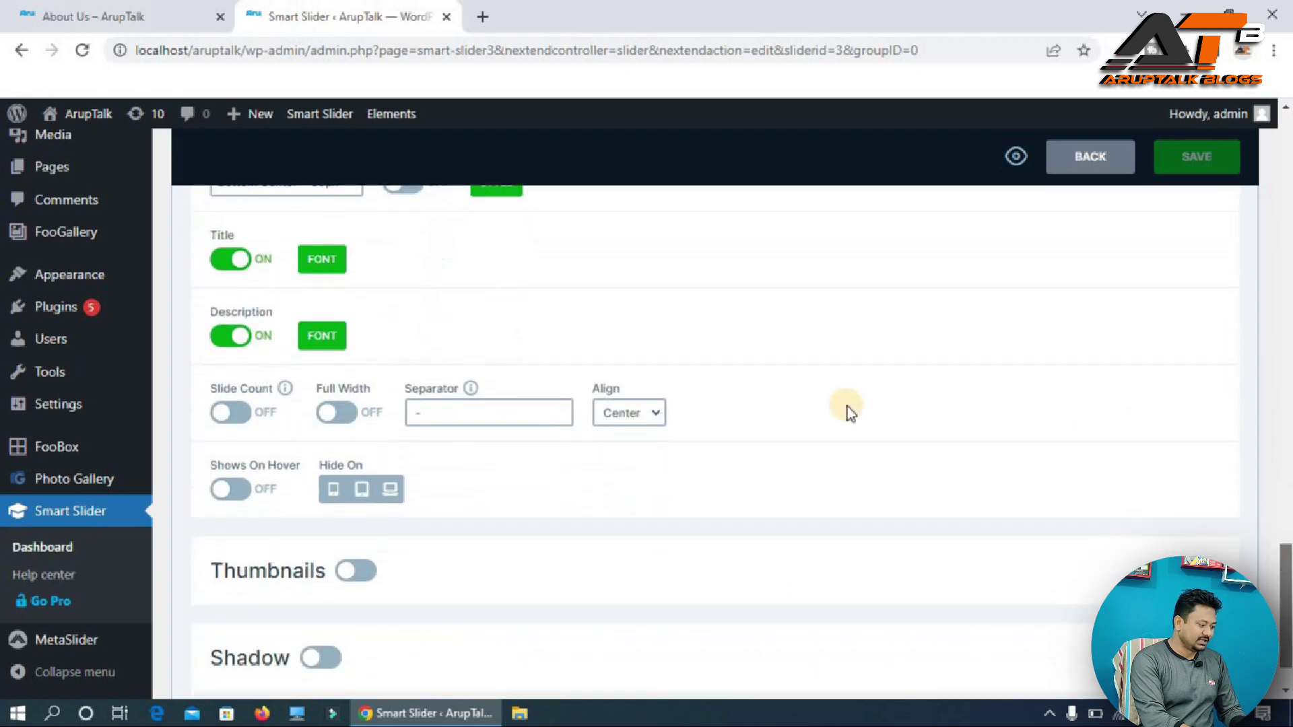
{"action": "left_click", "coordinate": [243, 413]}
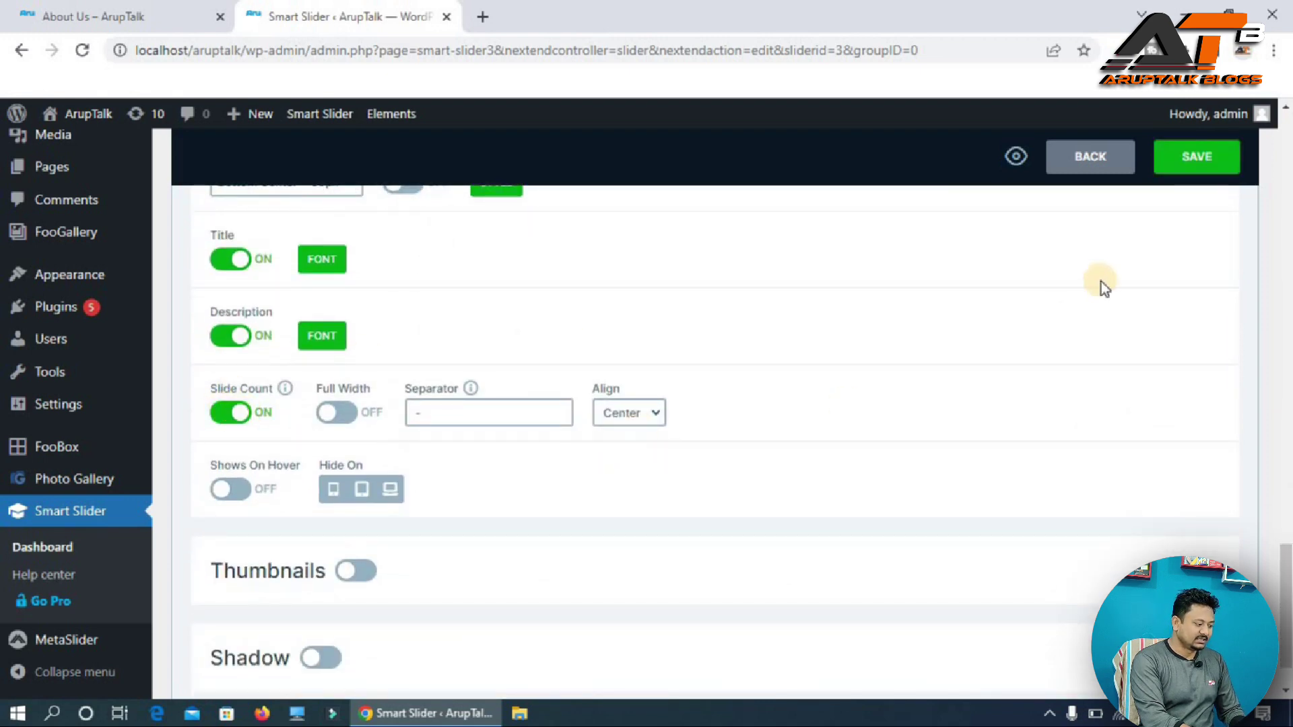
{"action": "left_click", "coordinate": [1212, 174]}
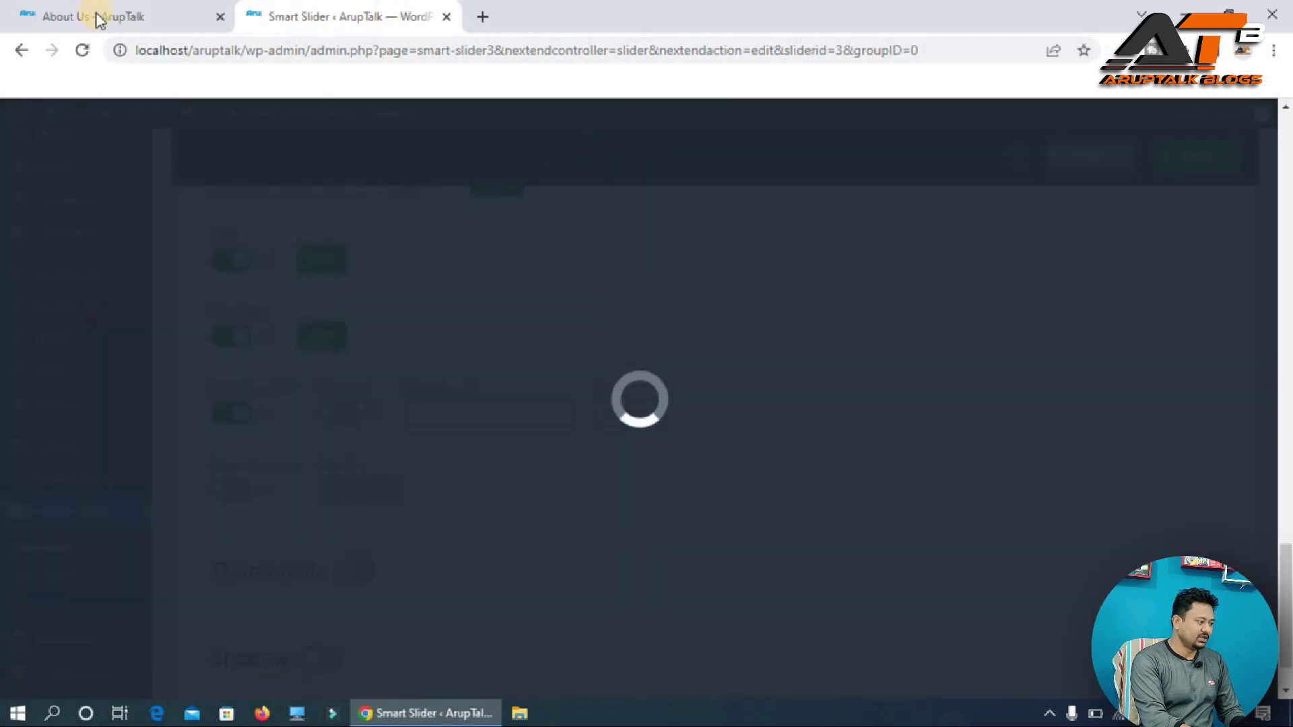
Reload the live About Us page and advance one slide to check the slide count in the text bar.
{"action": "left_click", "coordinate": [98, 19]}
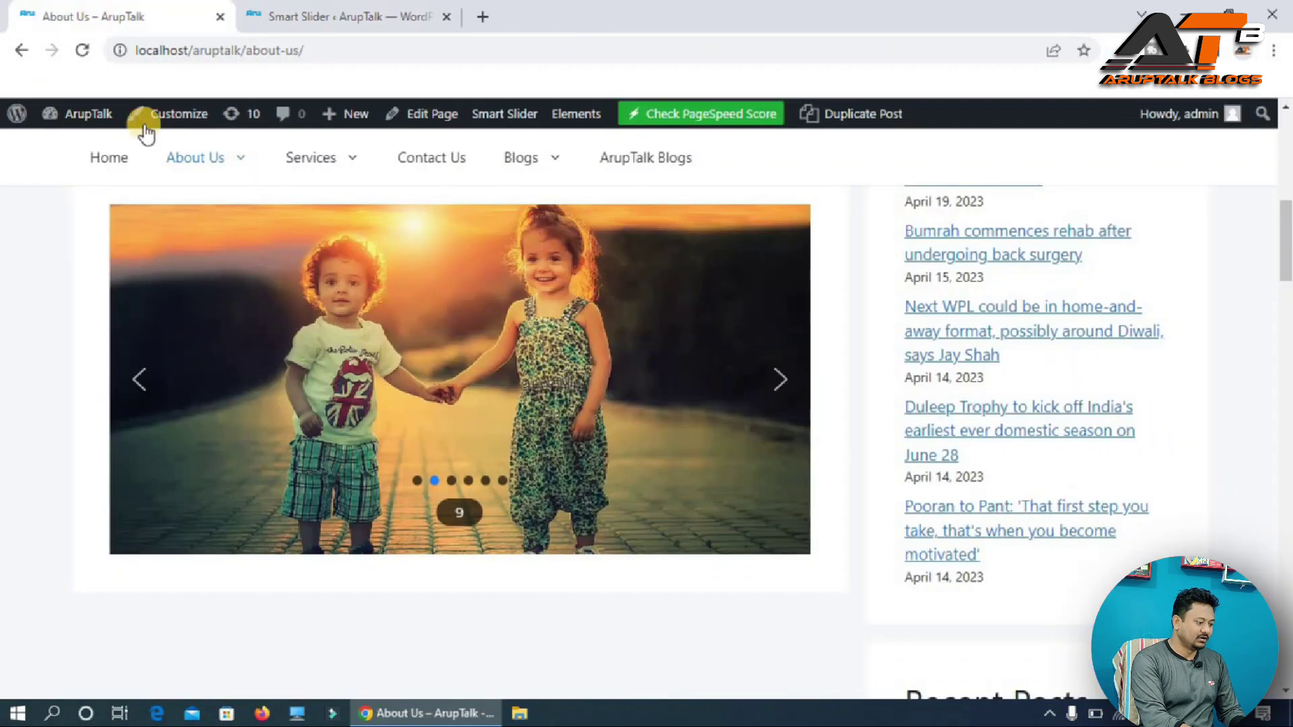
{"action": "left_click", "coordinate": [78, 55]}
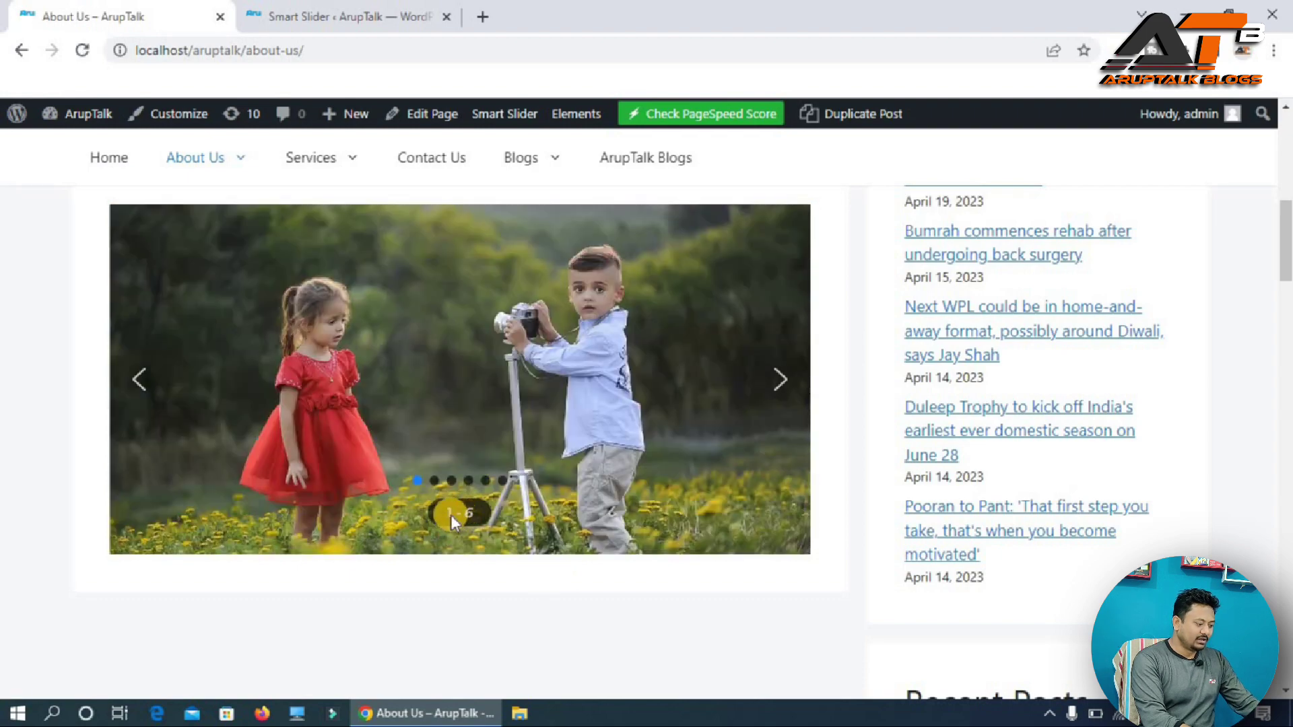
{"action": "left_click", "coordinate": [776, 389]}
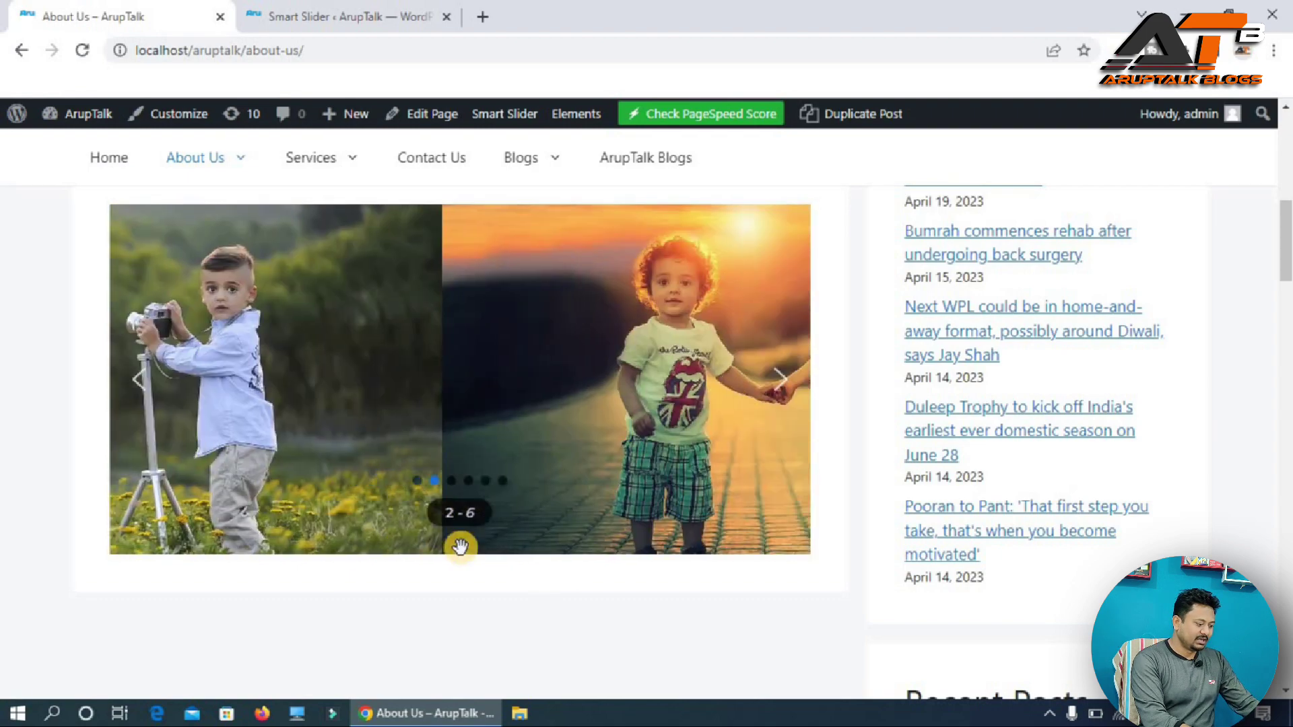
Turn on the slider's Thumbnails control and save the slider.
{"action": "left_click", "coordinate": [350, 16]}
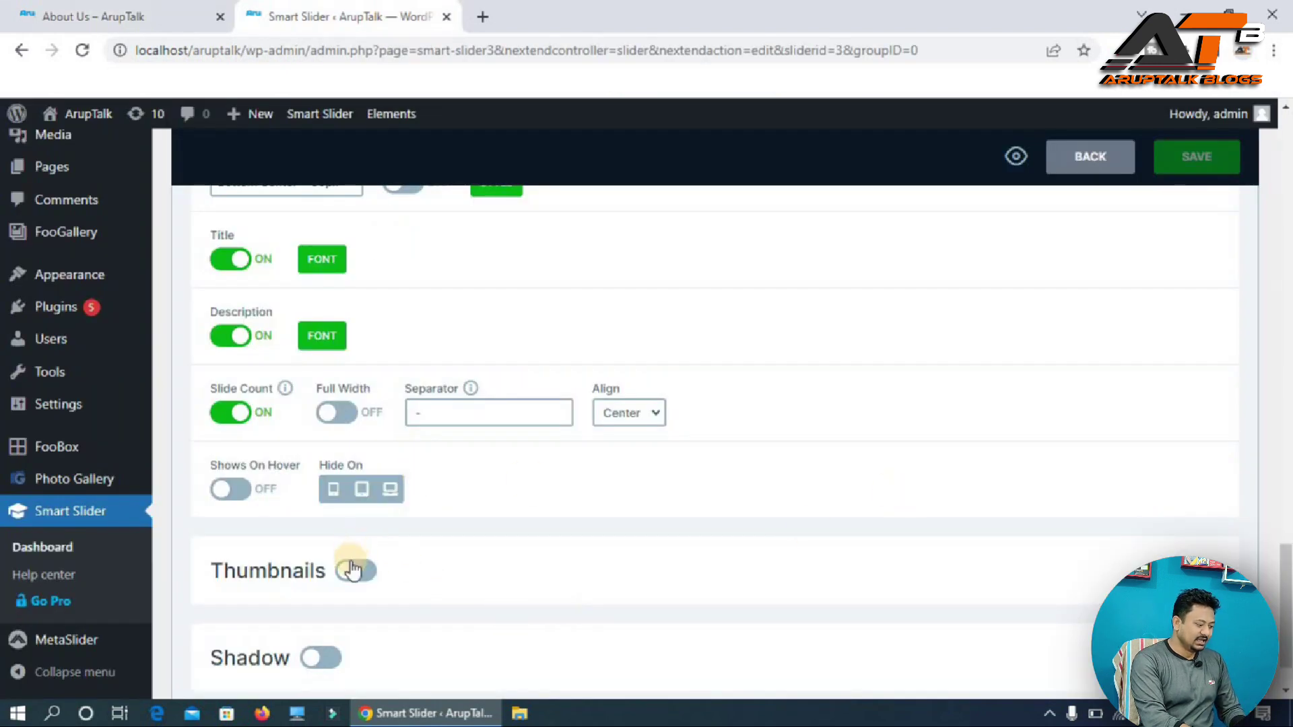
{"action": "left_click", "coordinate": [352, 573]}
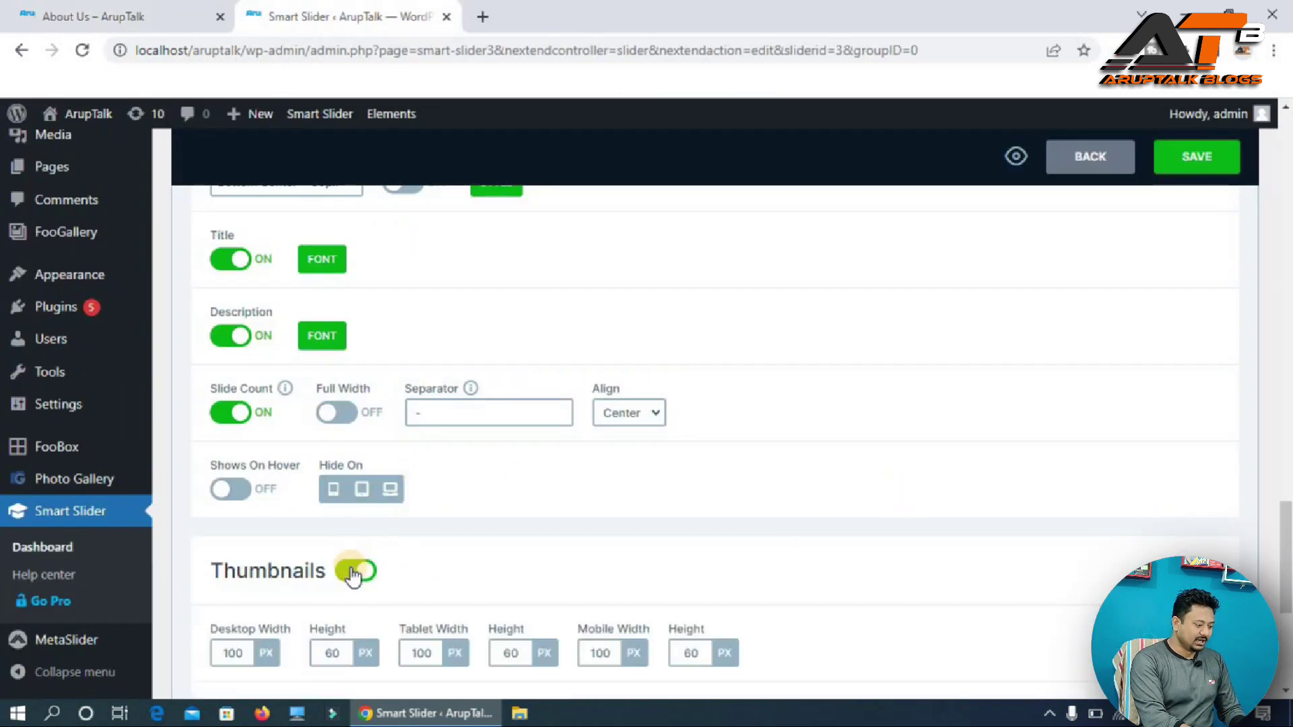
{"action": "scroll", "coordinate": [715, 442], "scroll_direction": "down", "scroll_amount": 2}
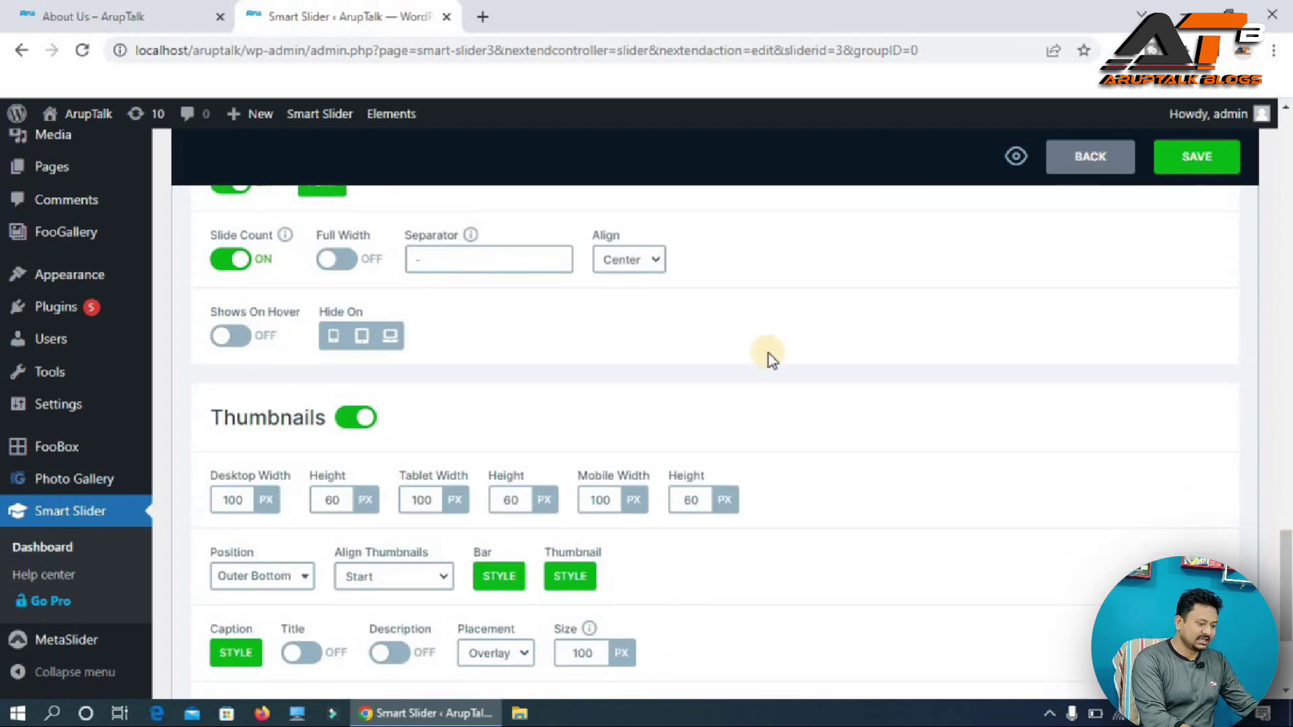
{"action": "left_click", "coordinate": [1194, 158]}
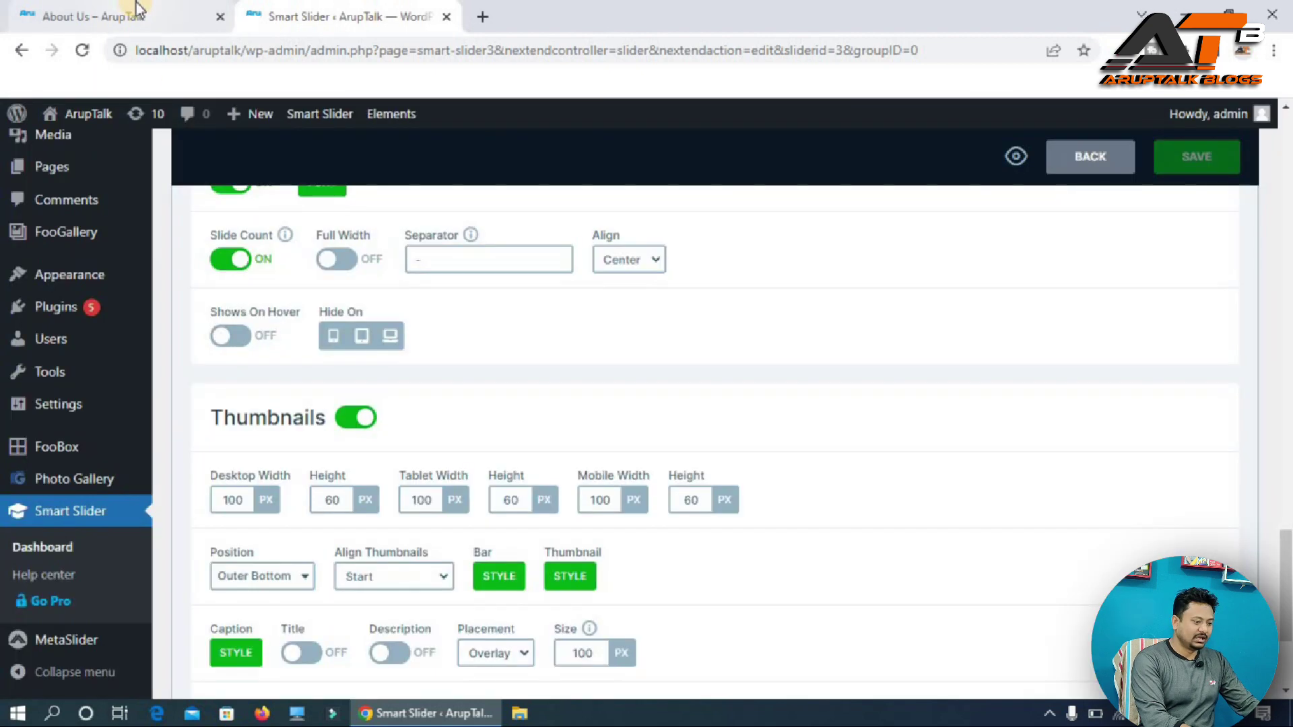
Reload the live About Us page and check the thumbnail strip below the slider.
{"action": "left_click", "coordinate": [128, 14]}
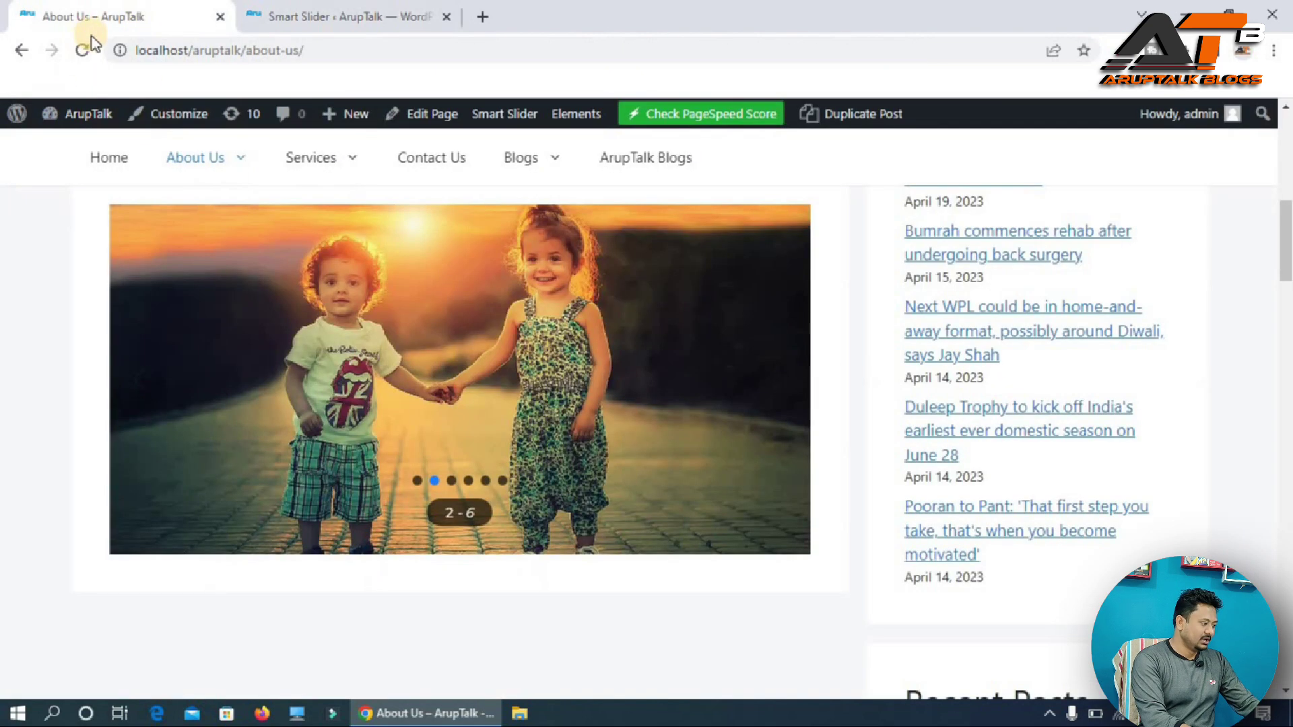
{"action": "left_click", "coordinate": [82, 51]}
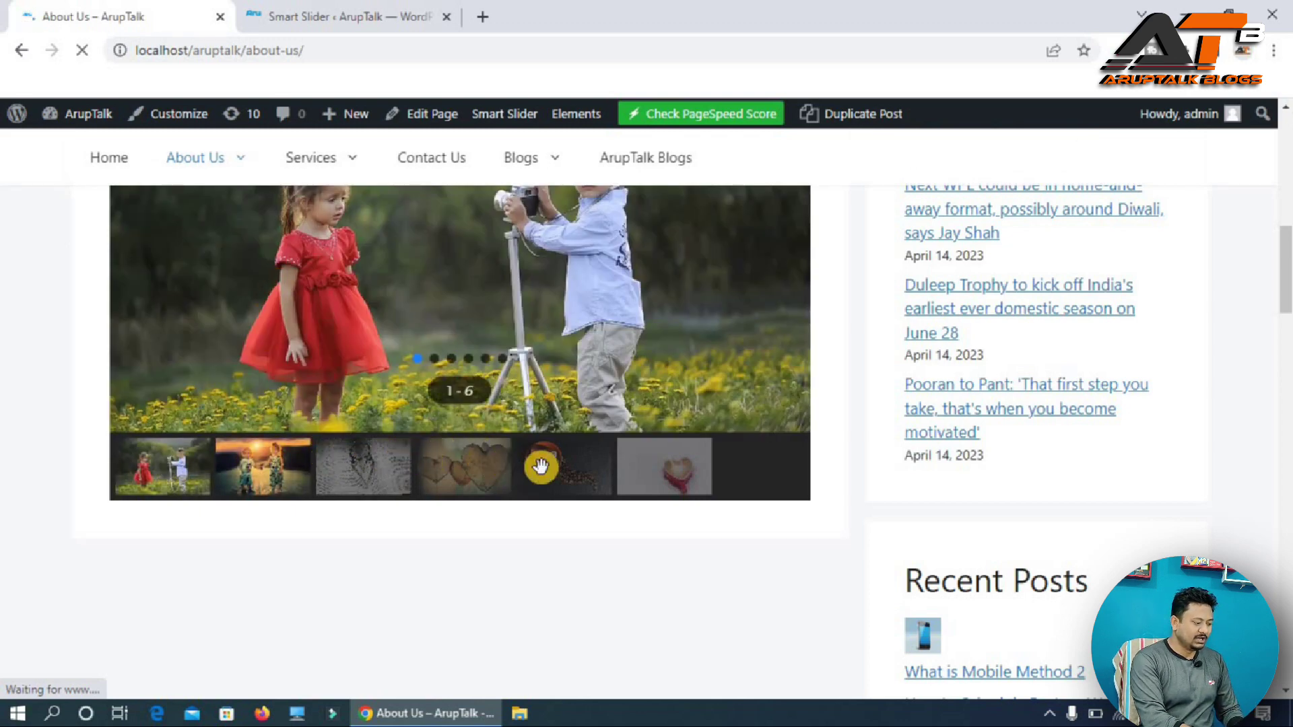
{"action": "scroll", "coordinate": [541, 467], "scroll_direction": "up", "scroll_amount": 2}
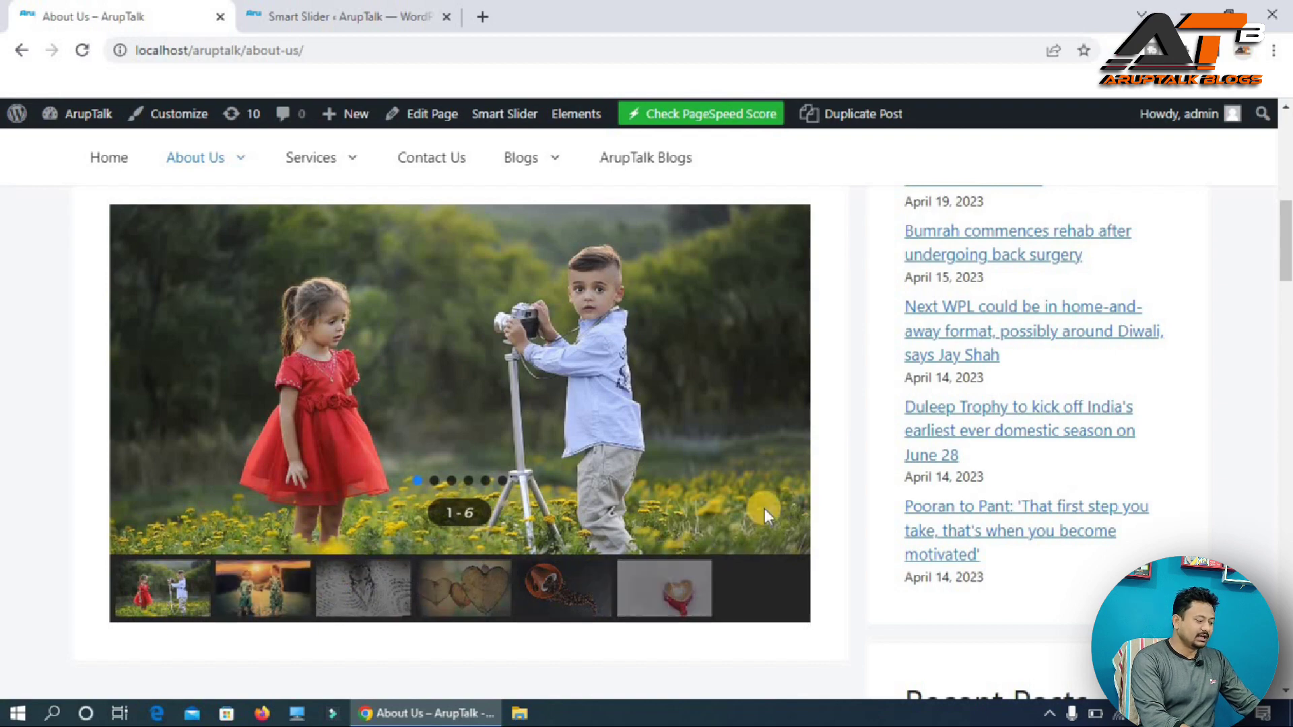
Turn off the slider's Thumbnails and turn on its Shadow, review the shadow styles, and save the slider.
{"action": "left_click", "coordinate": [320, 13]}
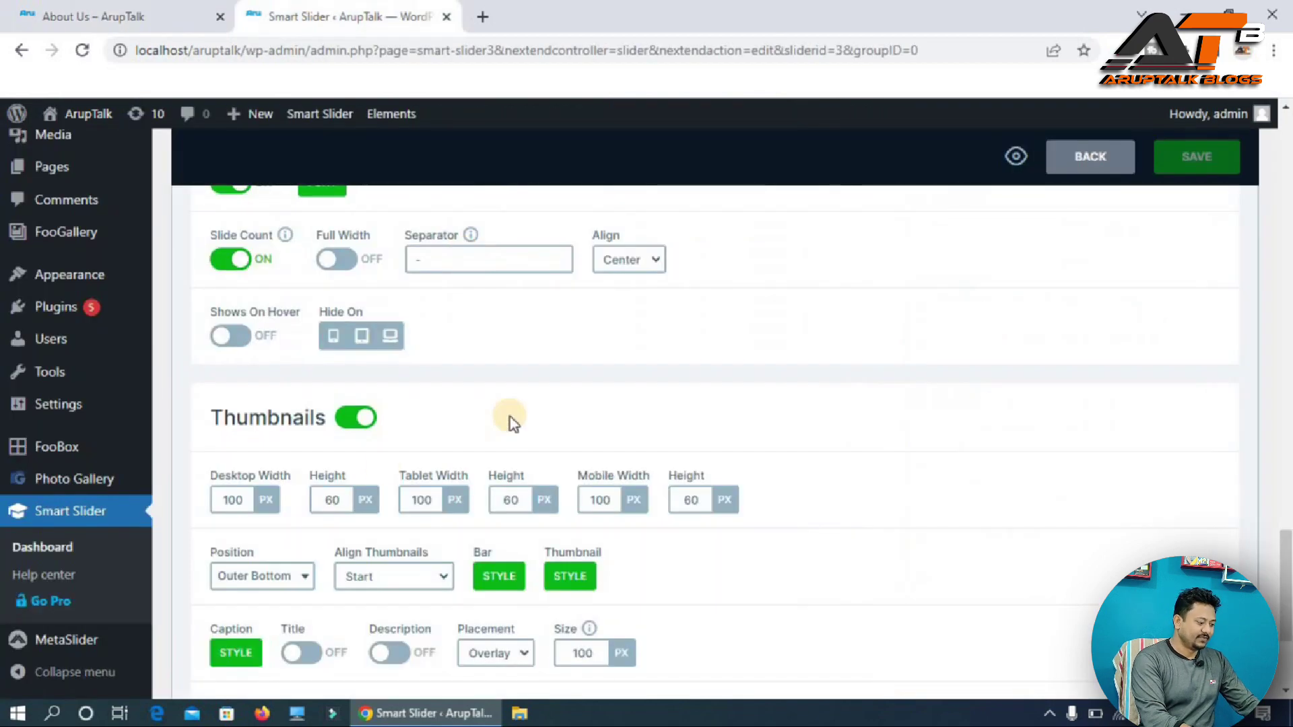
{"action": "left_click", "coordinate": [355, 418]}
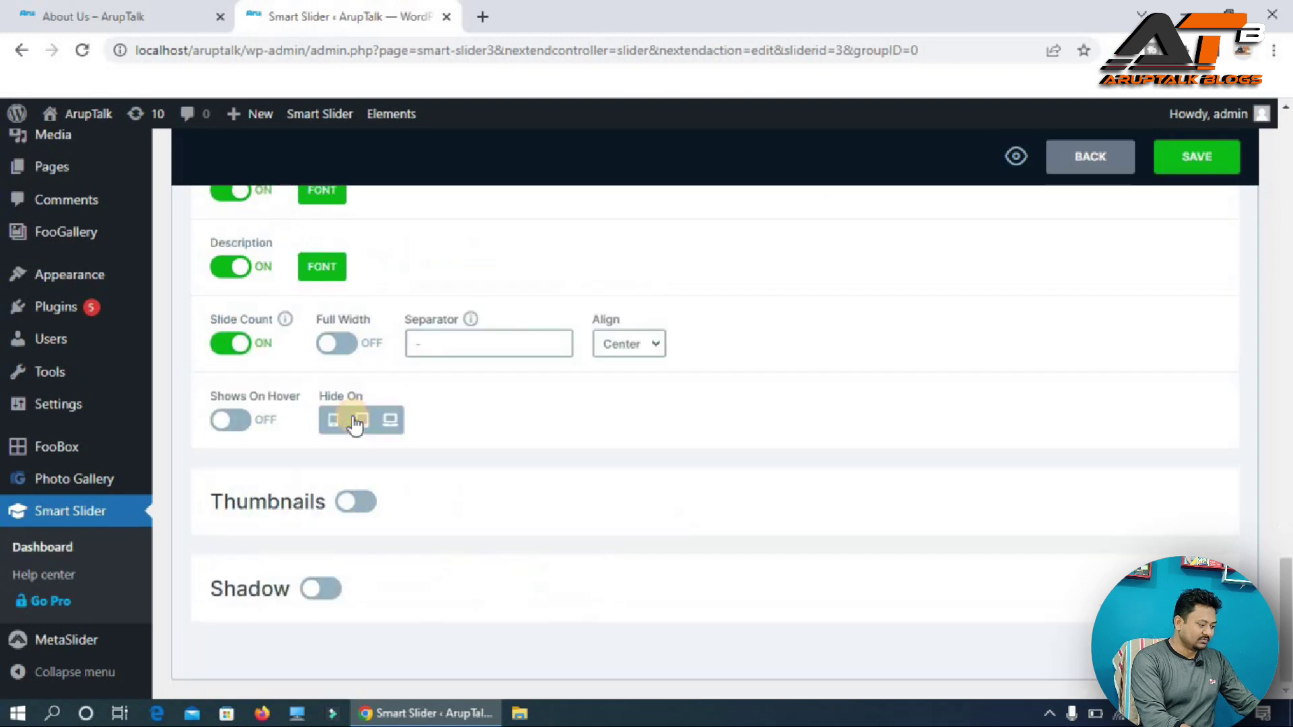
{"action": "left_click", "coordinate": [322, 589]}
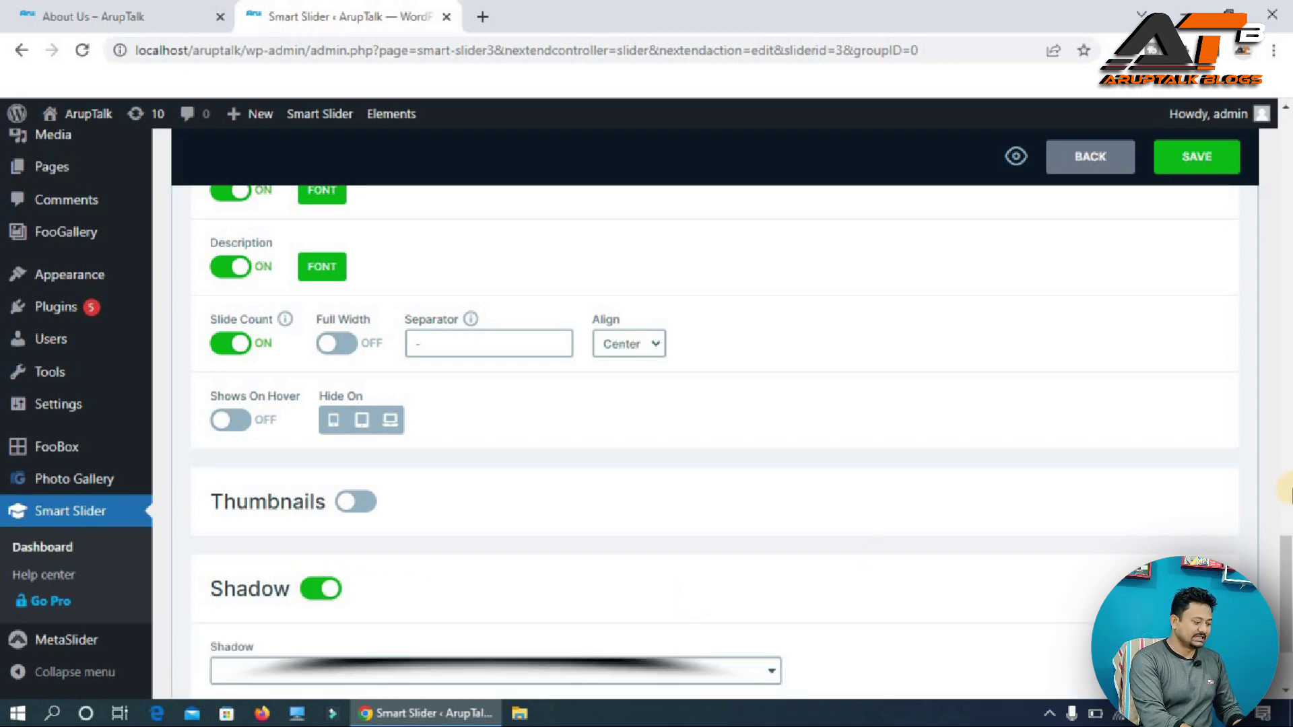
{"action": "scroll", "coordinate": [1285, 592], "scroll_direction": "down", "scroll_amount": 2}
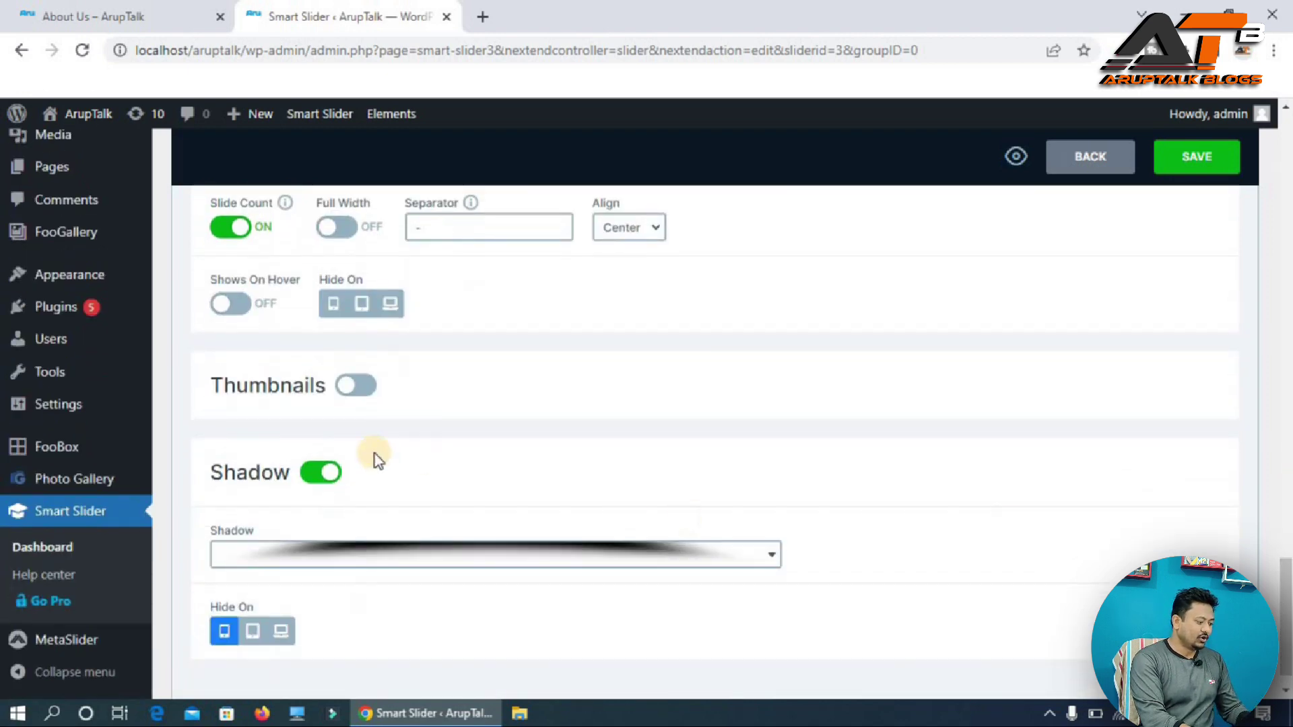
{"action": "left_click", "coordinate": [651, 566]}
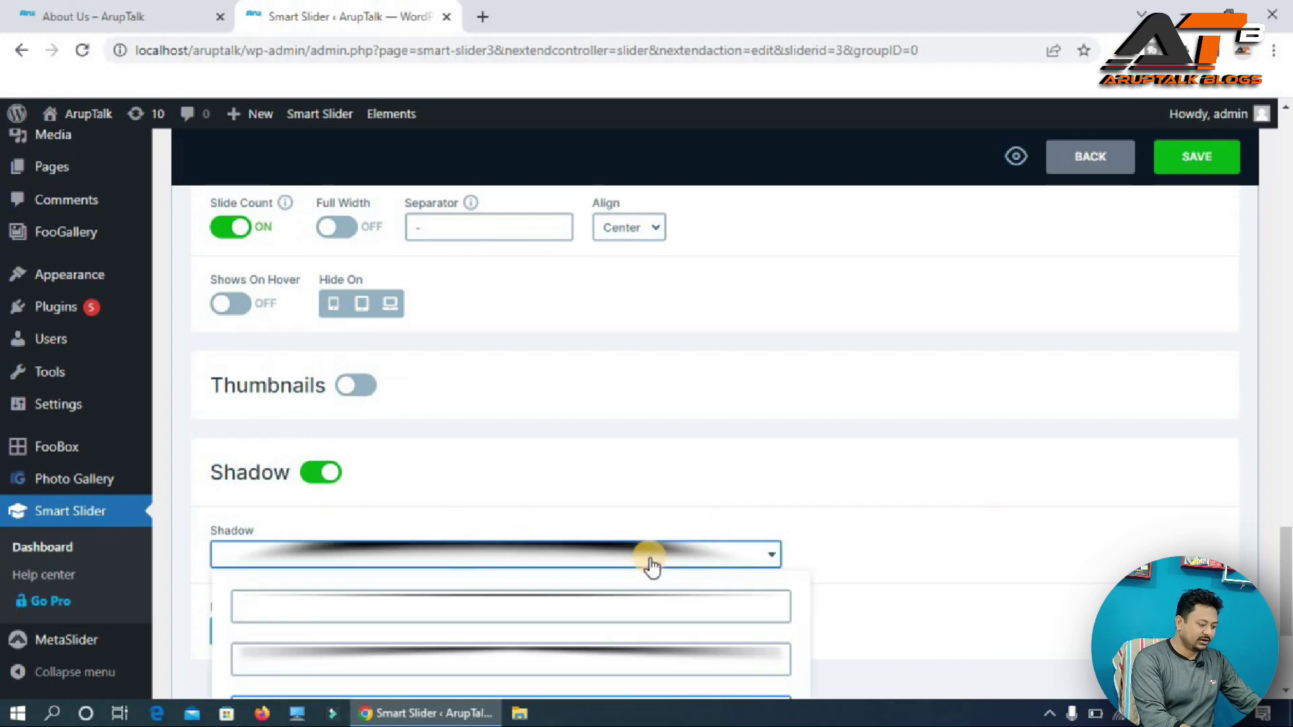
{"action": "scroll", "coordinate": [1285, 579], "scroll_direction": "down", "scroll_amount": 4}
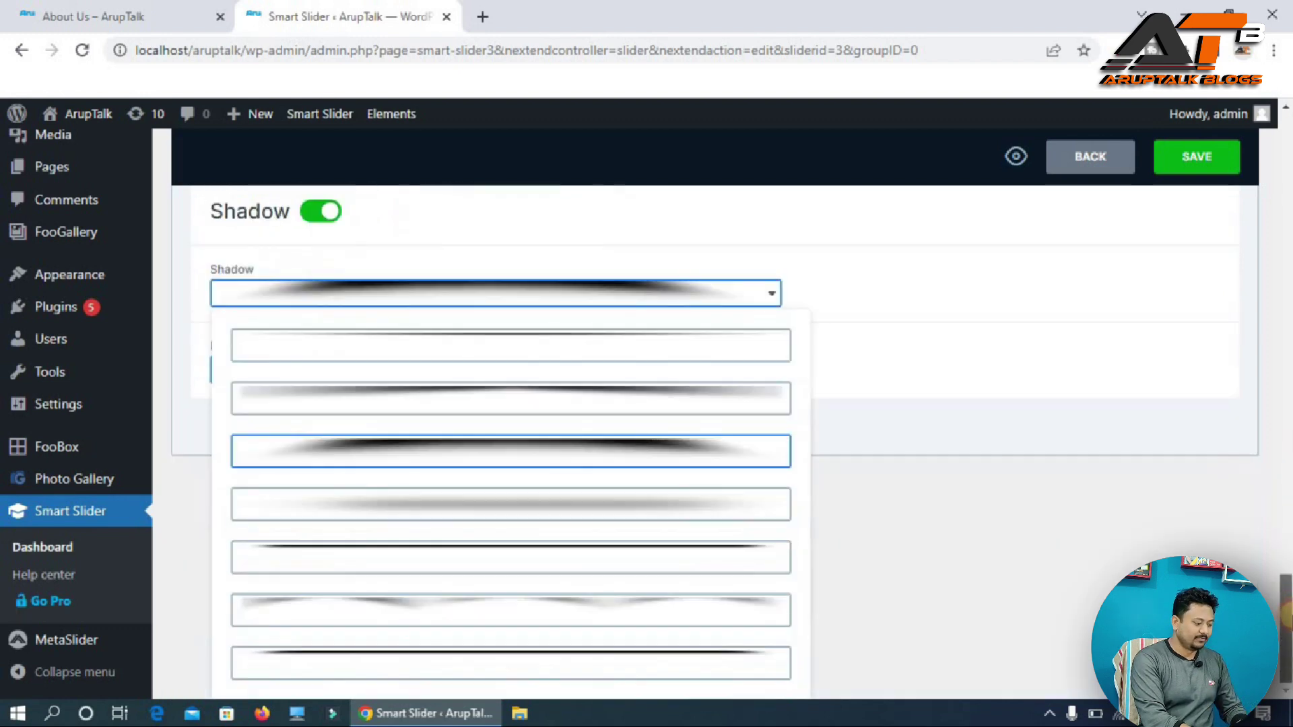
{"action": "left_click", "coordinate": [876, 333]}
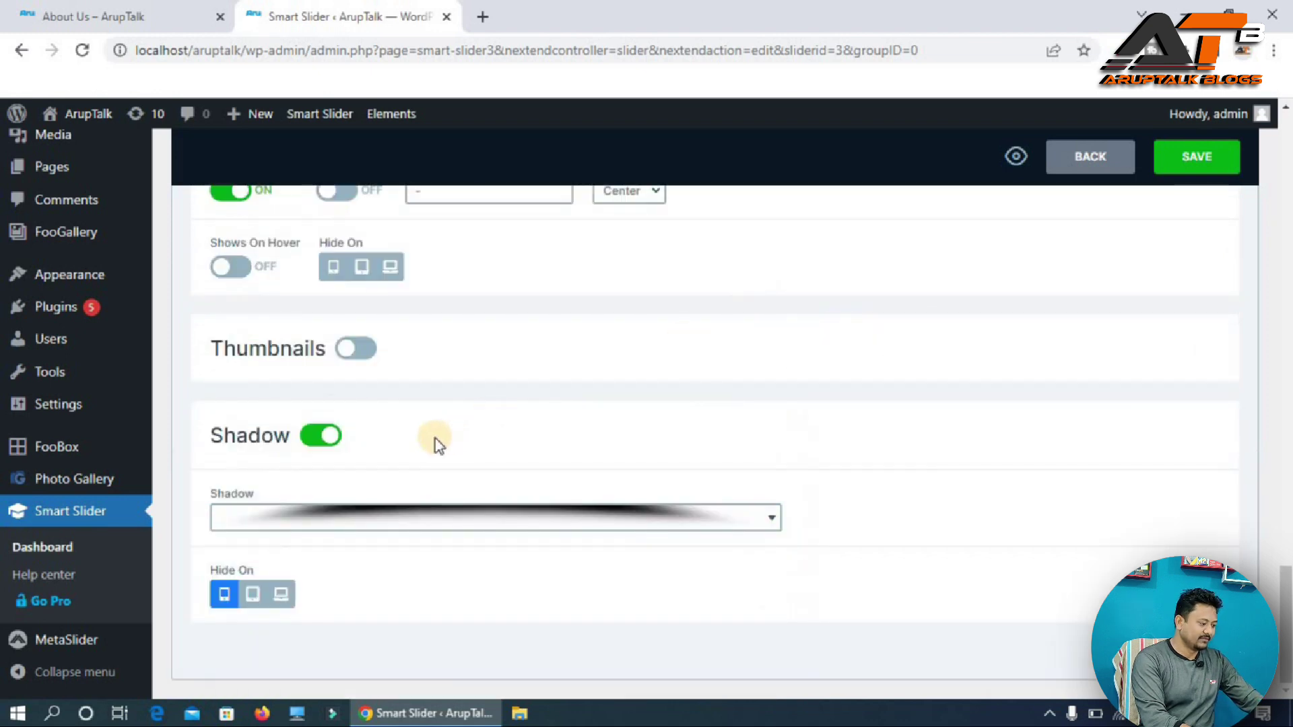
{"action": "left_click", "coordinate": [1189, 162]}
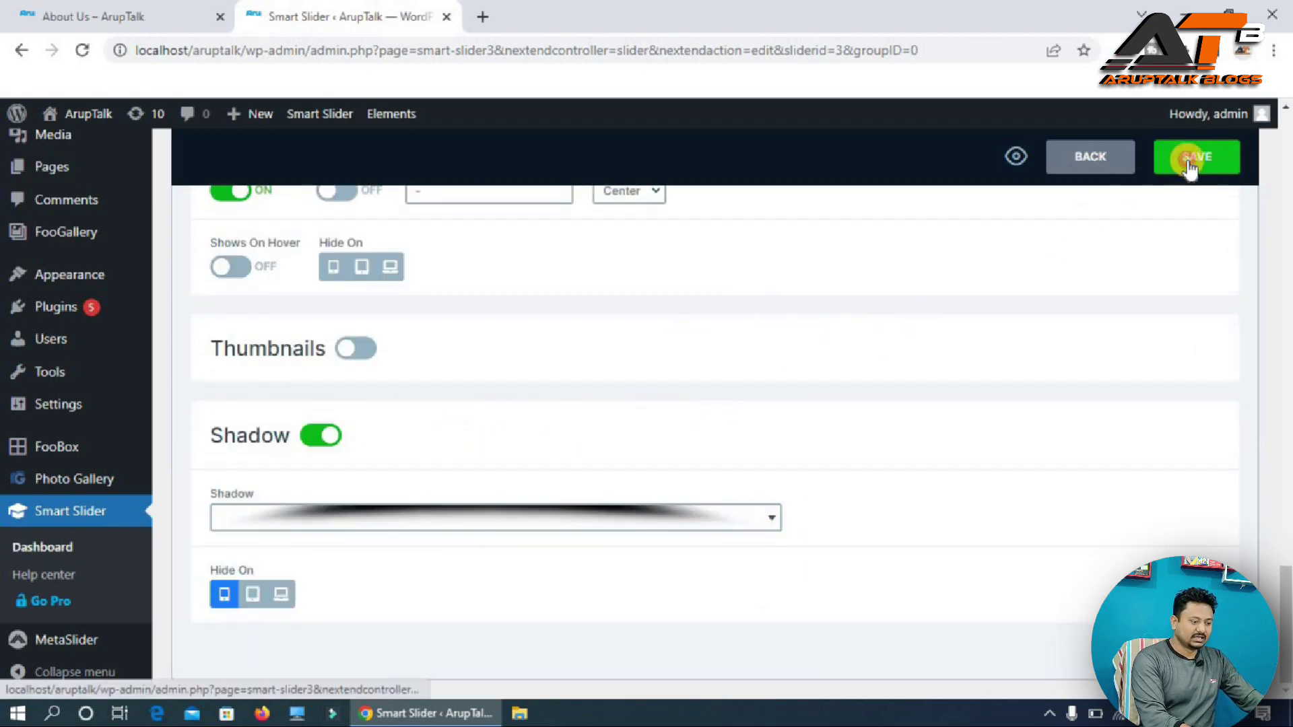
Reload the live About Us page to check the shadow under the slider, and return to the slider settings.
{"action": "left_click", "coordinate": [93, 10]}
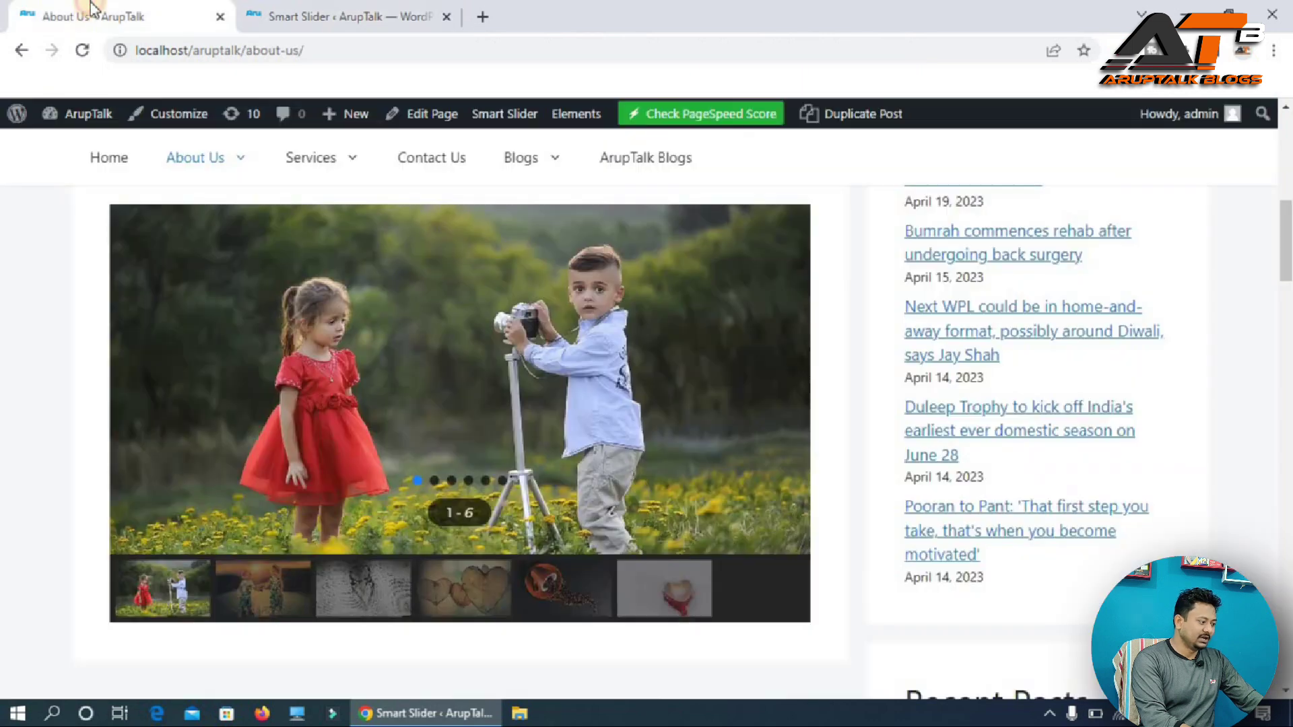
{"action": "left_click", "coordinate": [82, 50]}
{"action": "left_click", "coordinate": [83, 49]}
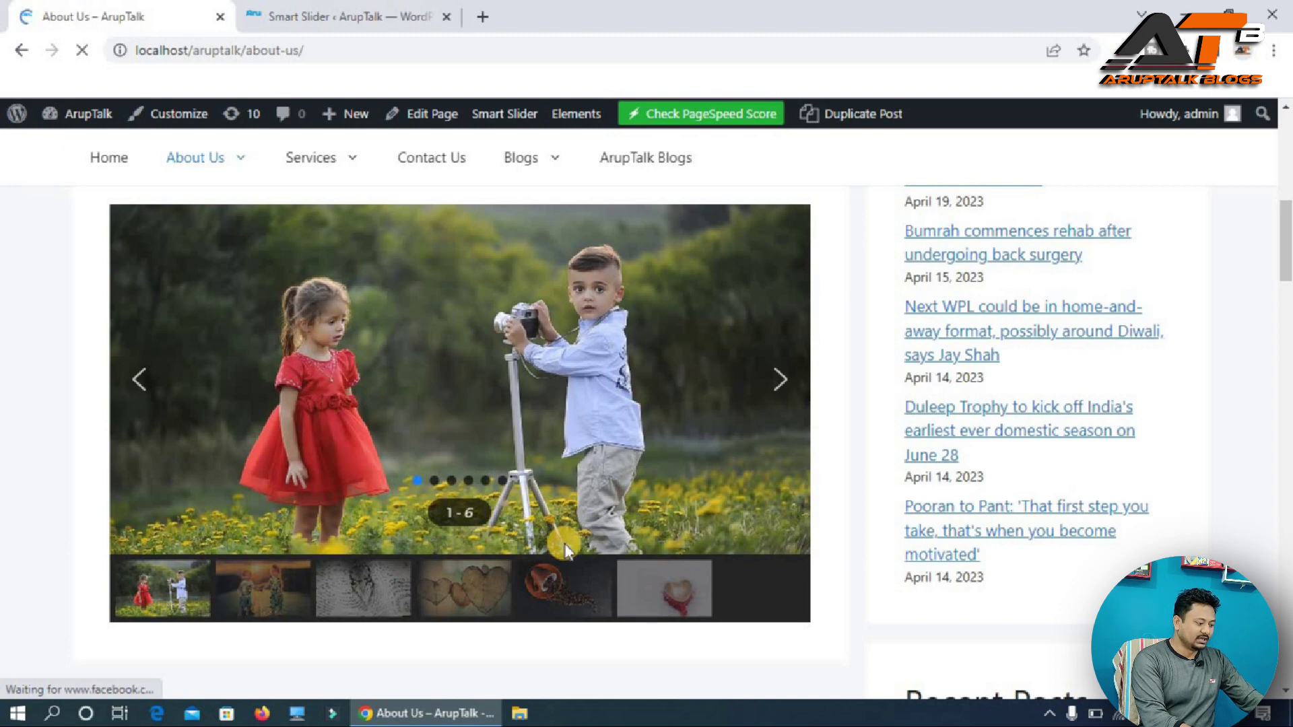
{"action": "scroll", "coordinate": [606, 542], "scroll_direction": "down", "scroll_amount": 2}
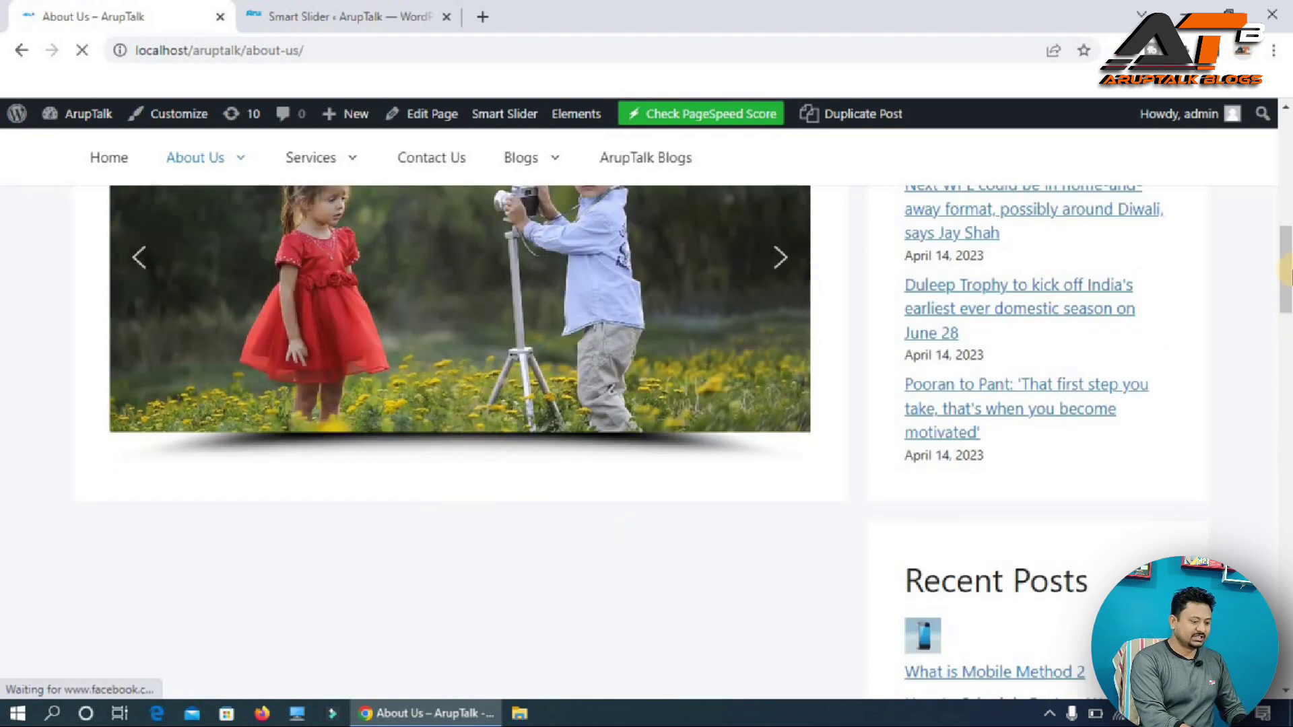
{"action": "scroll", "coordinate": [274, 606], "scroll_direction": "up", "scroll_amount": 3}
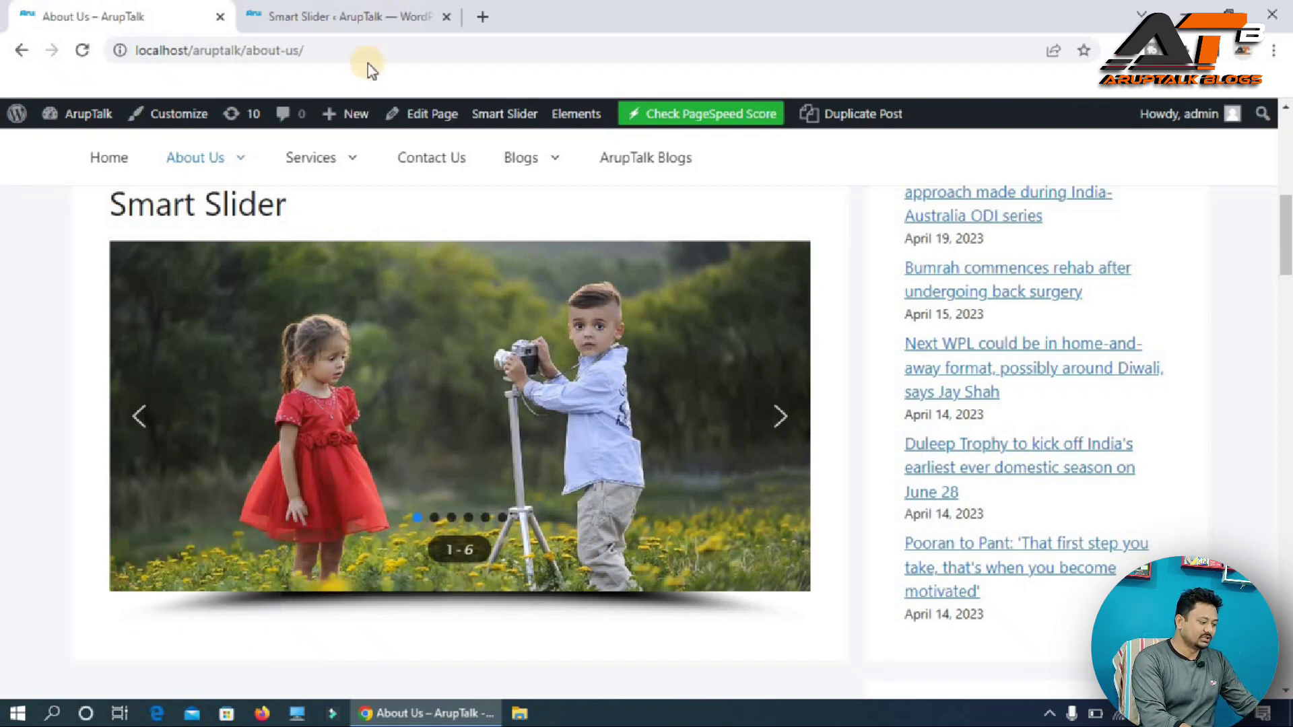
{"action": "left_click", "coordinate": [359, 8]}
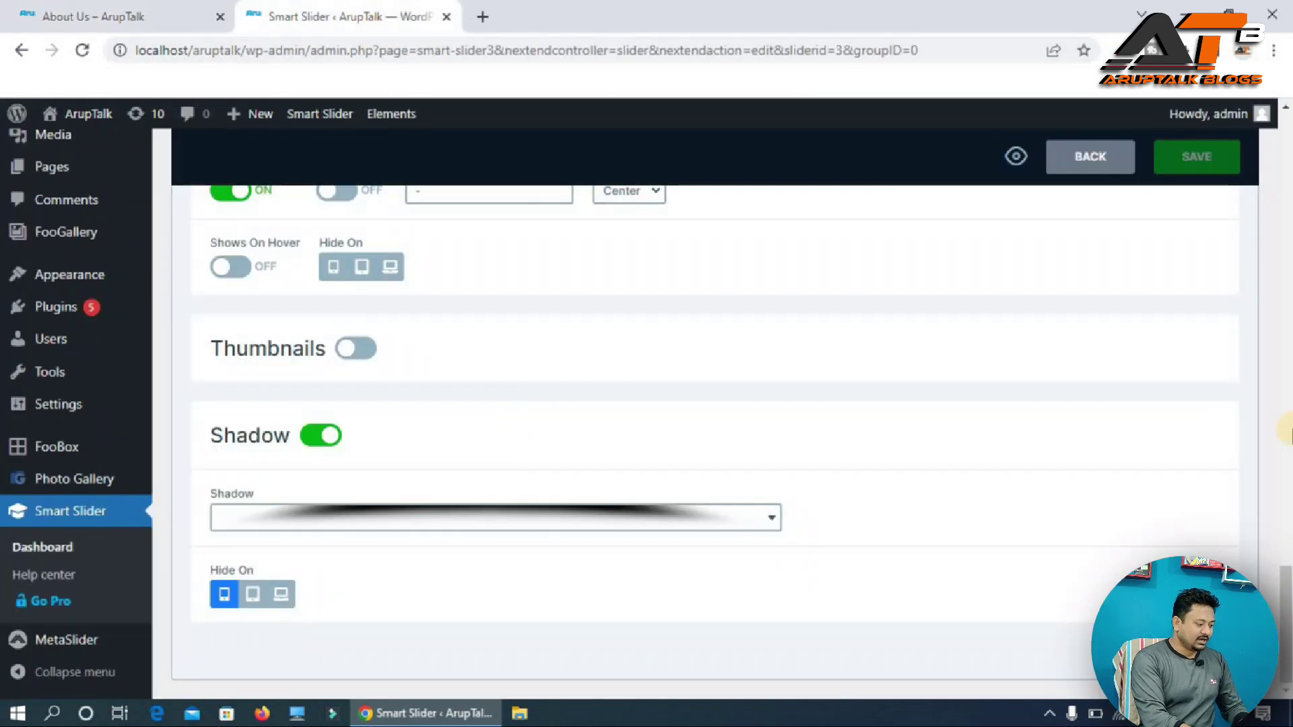
Try the shadow's Hide On options for mobile and desktop, comparing them with the shadow on the live About Us page.
{"action": "left_click_drag", "start_coordinate": [1291, 549], "coordinate": [1291, 627]}
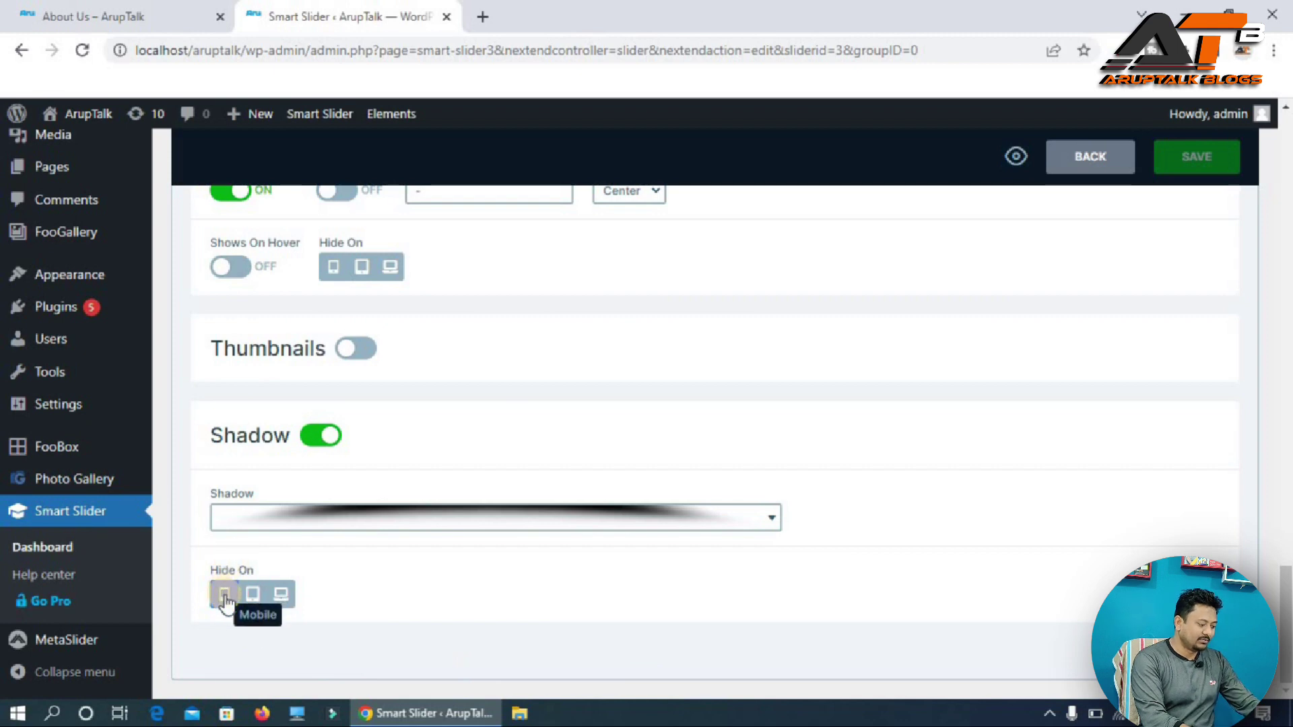
{"action": "left_click", "coordinate": [120, 10]}
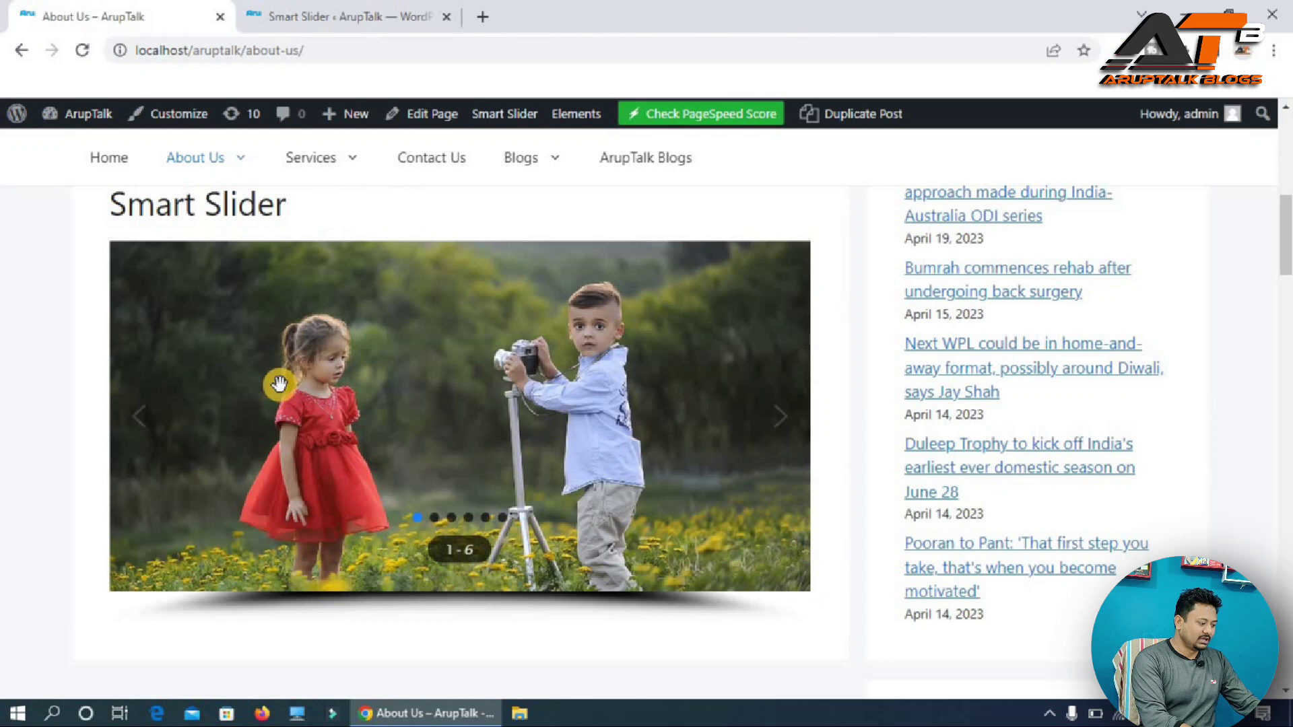
{"action": "left_click", "coordinate": [338, 9]}
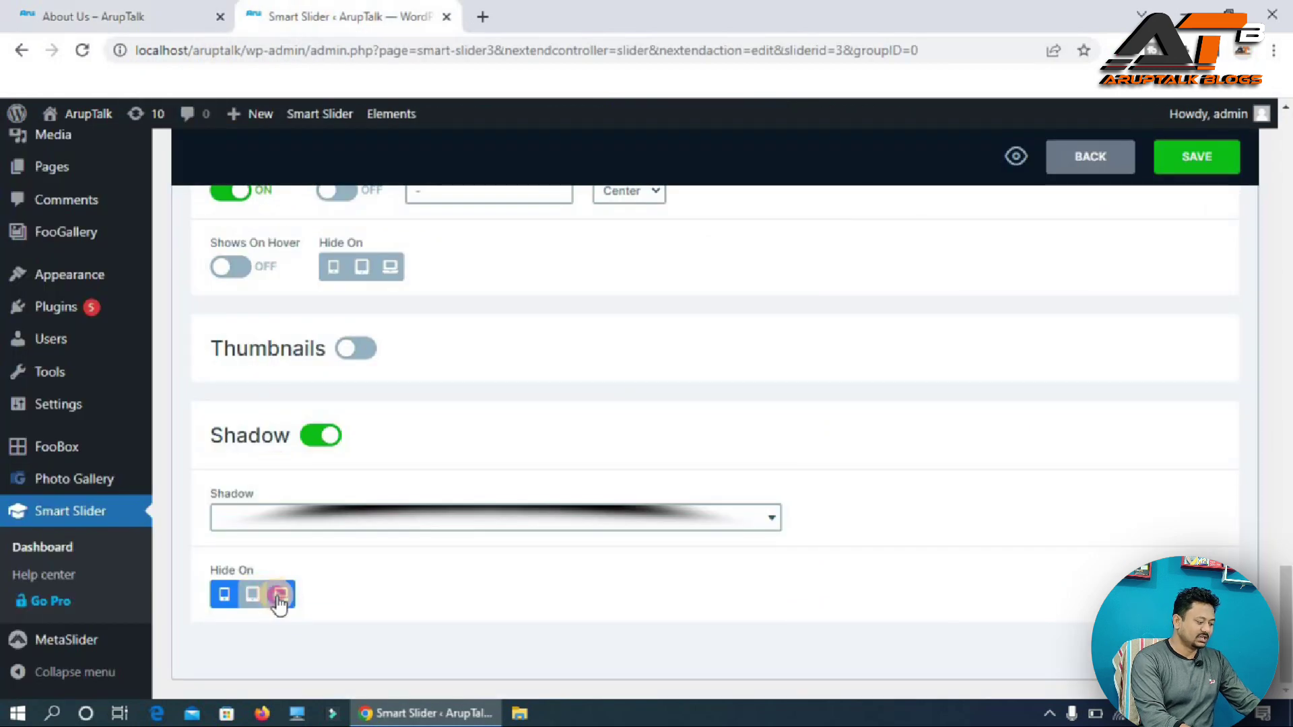
{"action": "left_click", "coordinate": [227, 595]}
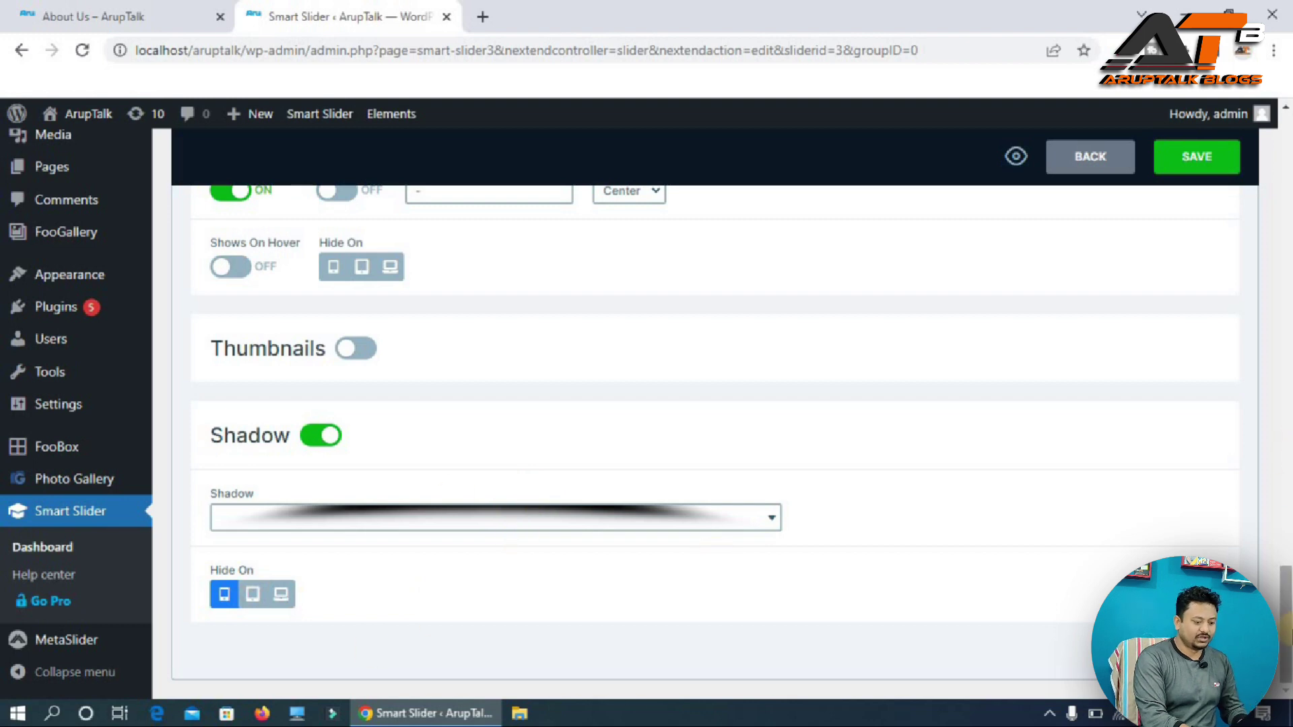
Set the slider's Main Animation to Vertical and save the slider.
{"action": "scroll", "coordinate": [587, 374], "scroll_direction": "up", "scroll_amount": 15}
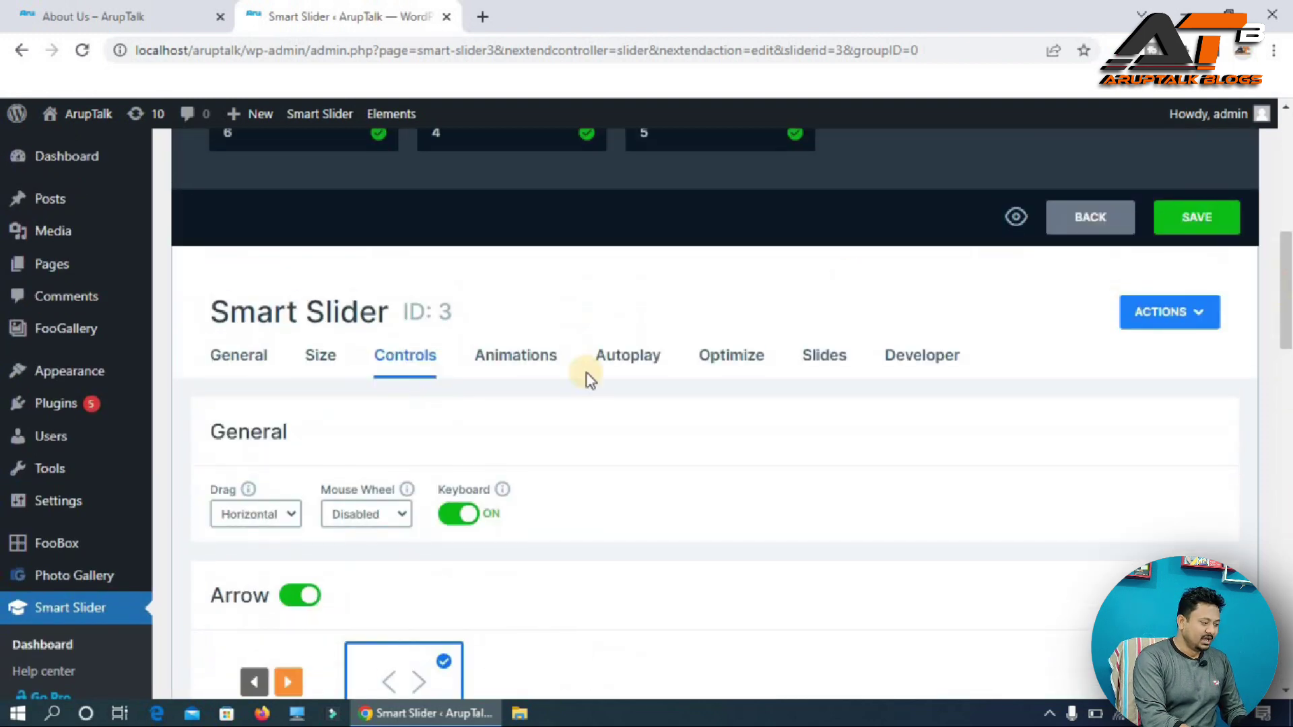
{"action": "left_click", "coordinate": [505, 367]}
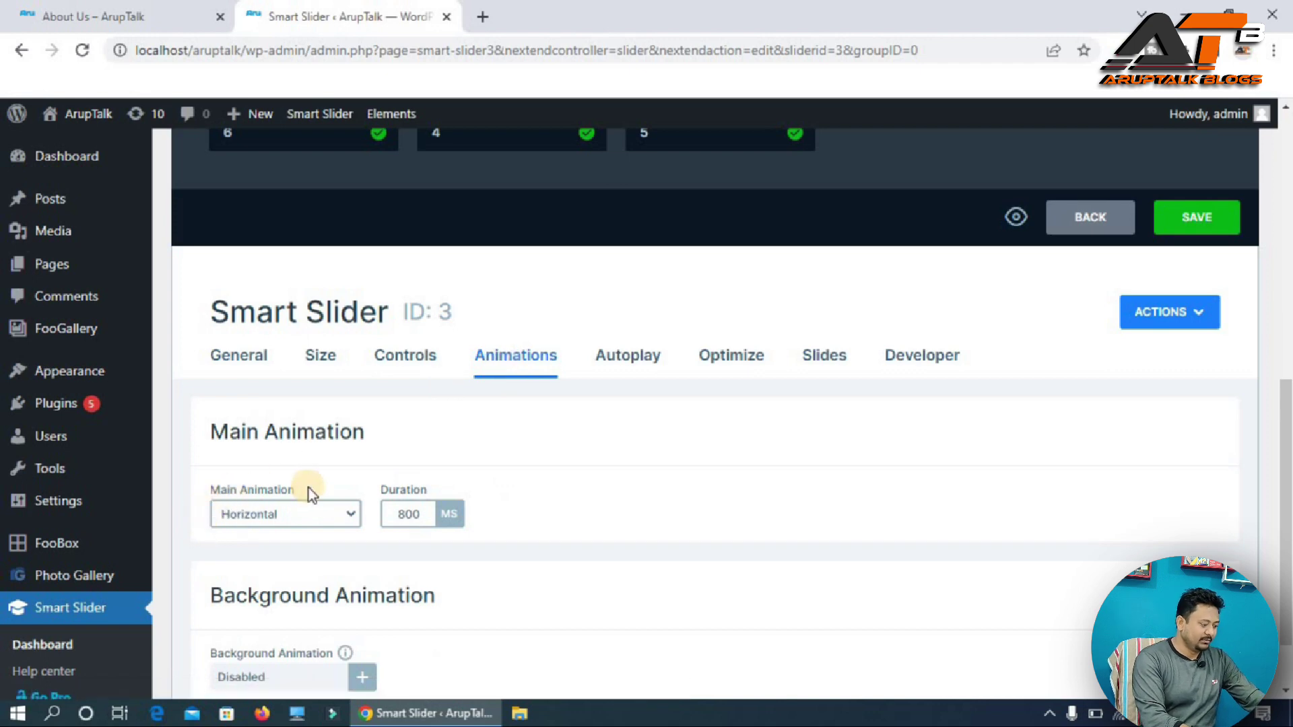
{"action": "left_click", "coordinate": [285, 516]}
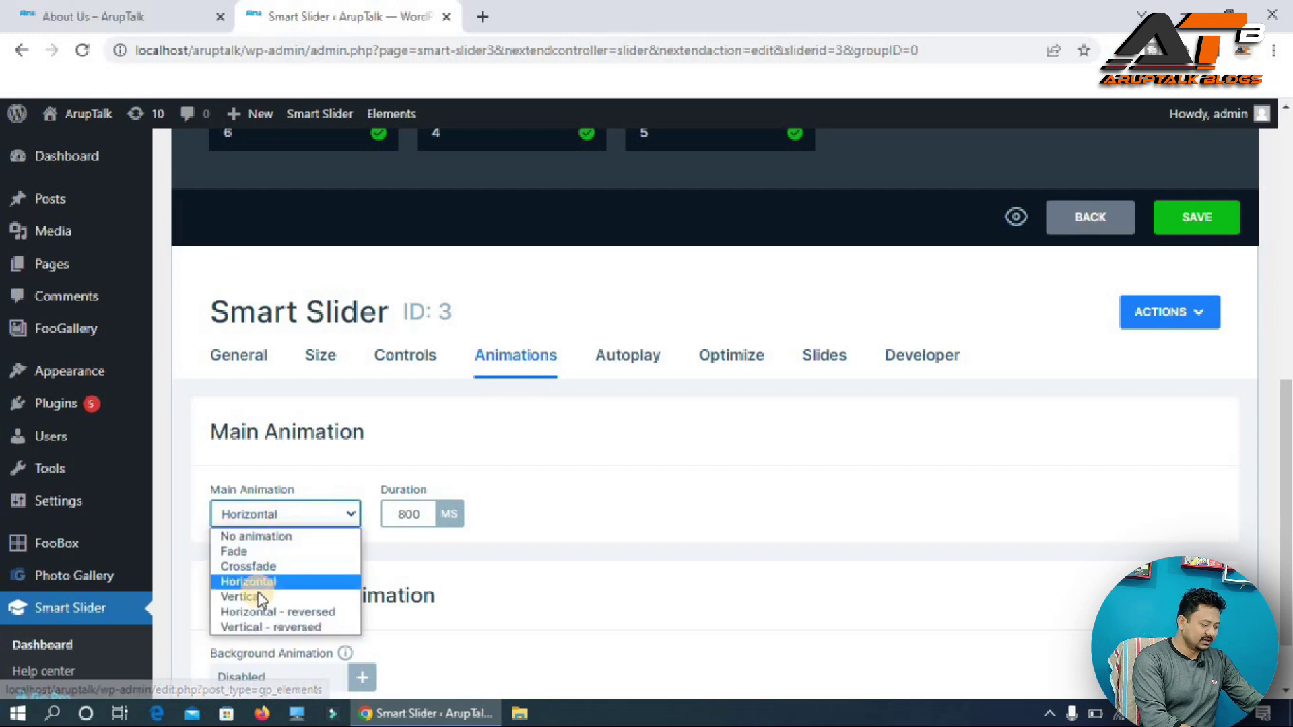
{"action": "left_click", "coordinate": [260, 597]}
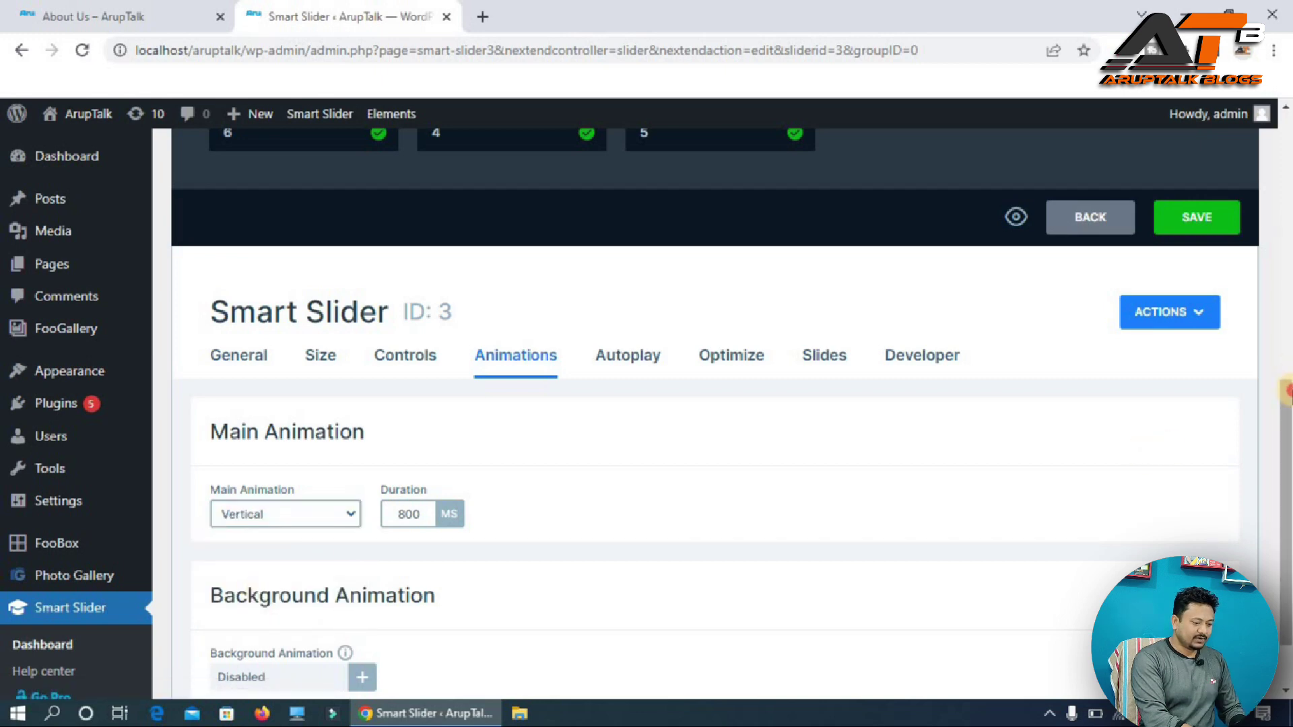
{"action": "scroll", "coordinate": [1280, 397], "scroll_direction": "down", "scroll_amount": 1}
{"action": "left_click", "coordinate": [1194, 158]}
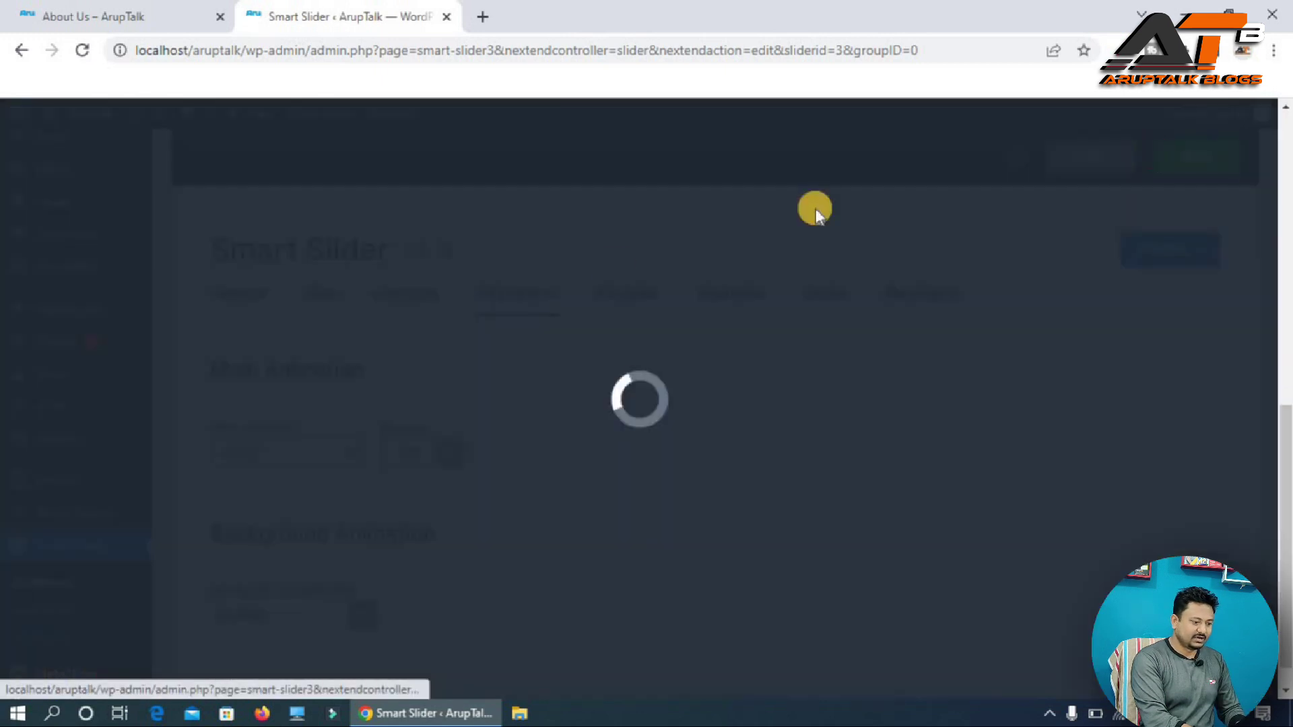
Reload the live About Us page, move the slides forward and back to check the animation, and return to the slider settings.
{"action": "left_click", "coordinate": [125, 10]}
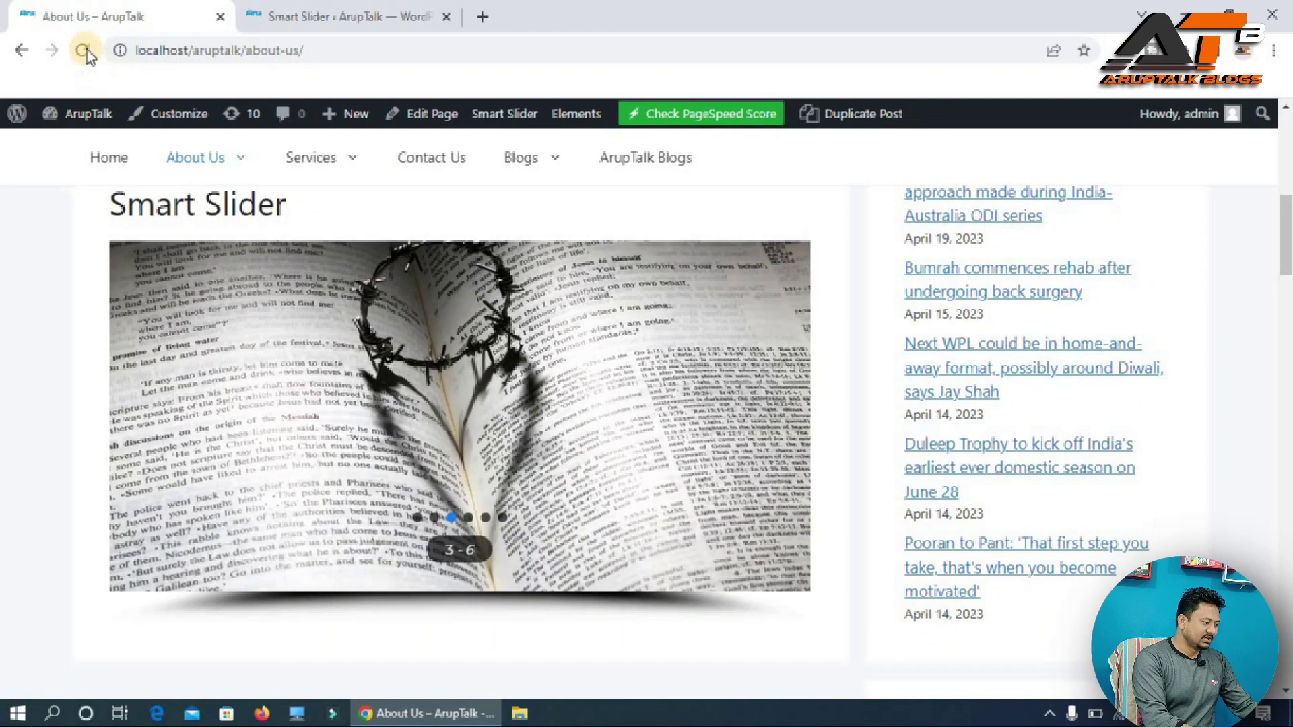
{"action": "left_click", "coordinate": [85, 49]}
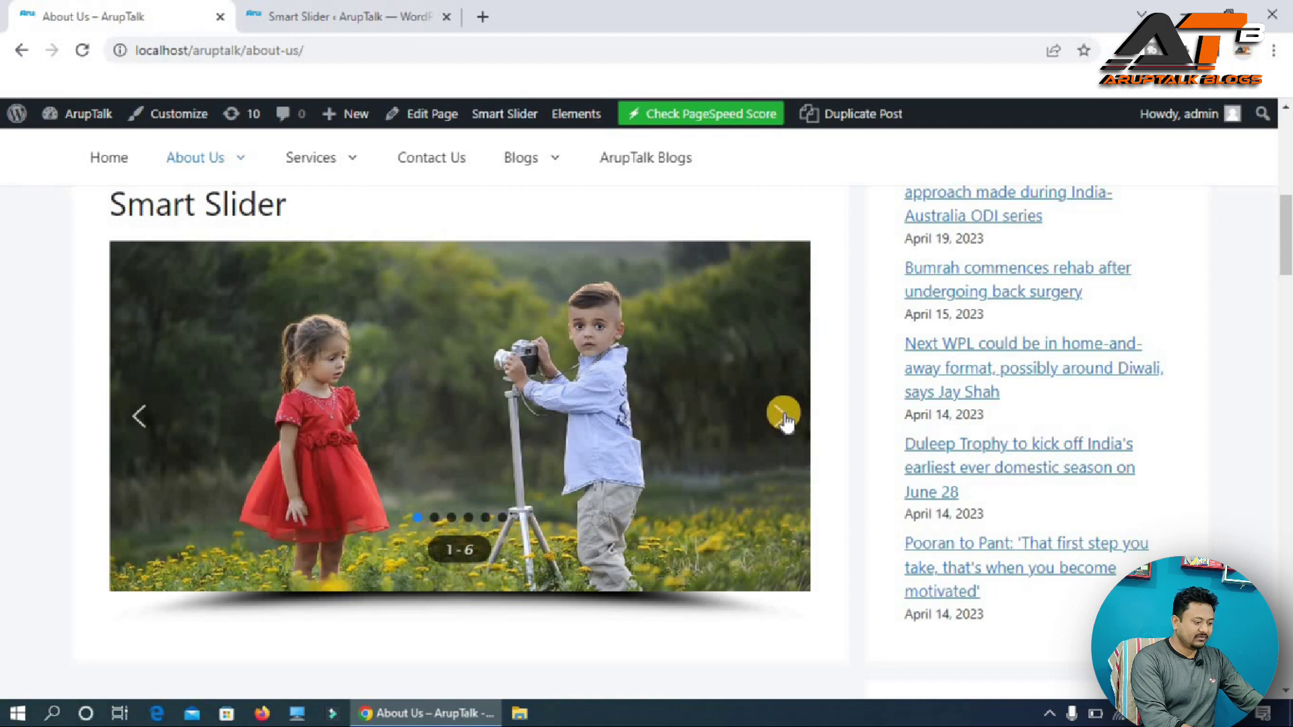
{"action": "left_click", "coordinate": [785, 416]}
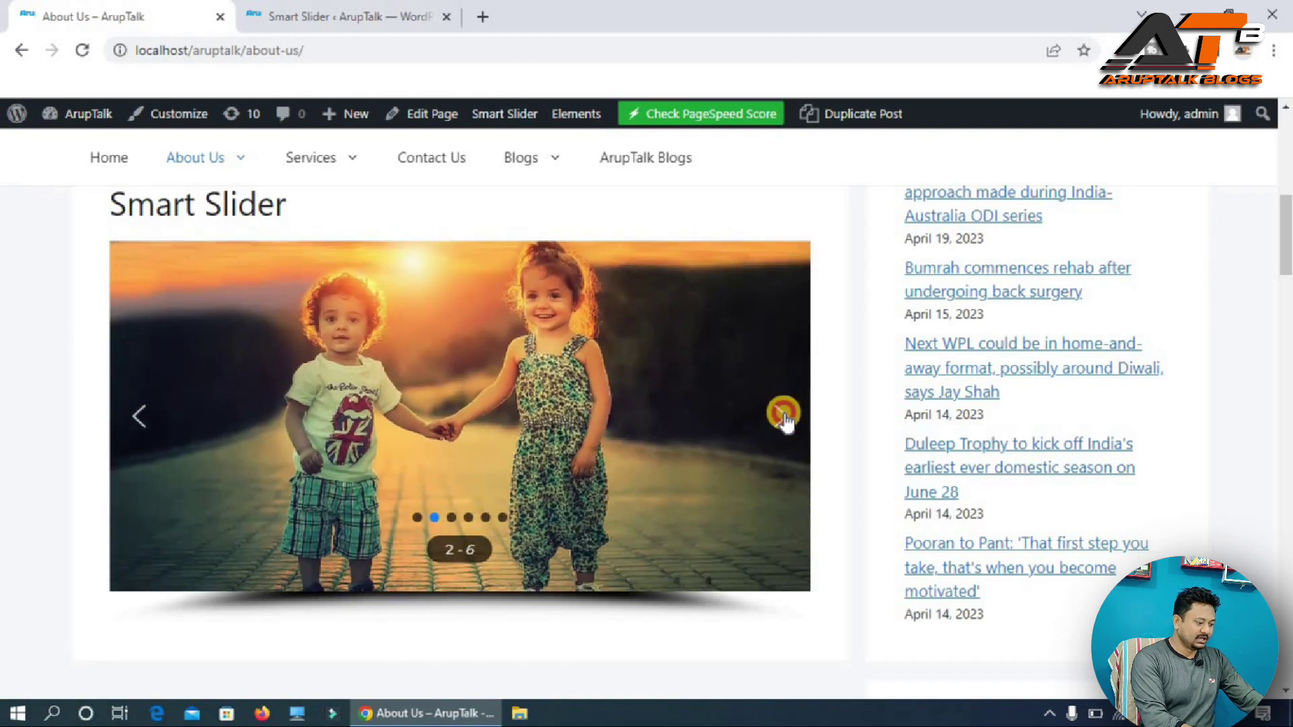
{"action": "left_click", "coordinate": [776, 416]}
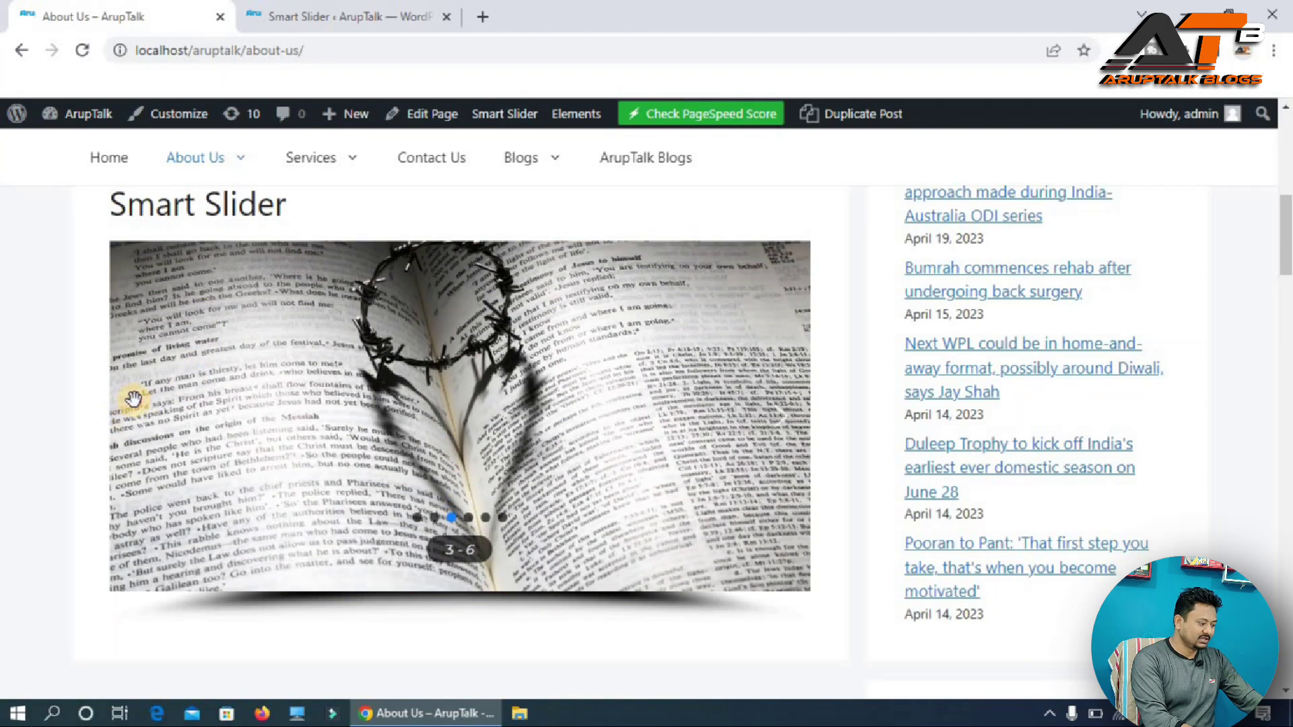
{"action": "left_click", "coordinate": [142, 412]}
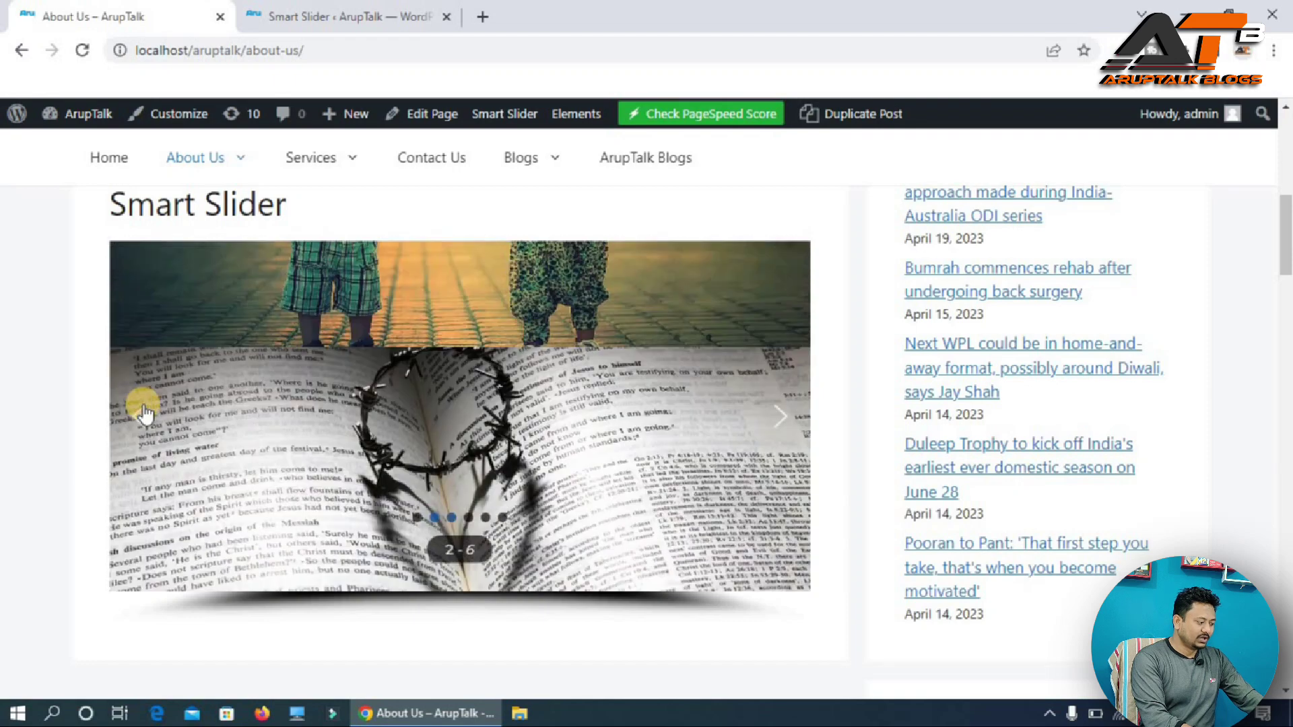
{"action": "left_click", "coordinate": [141, 412]}
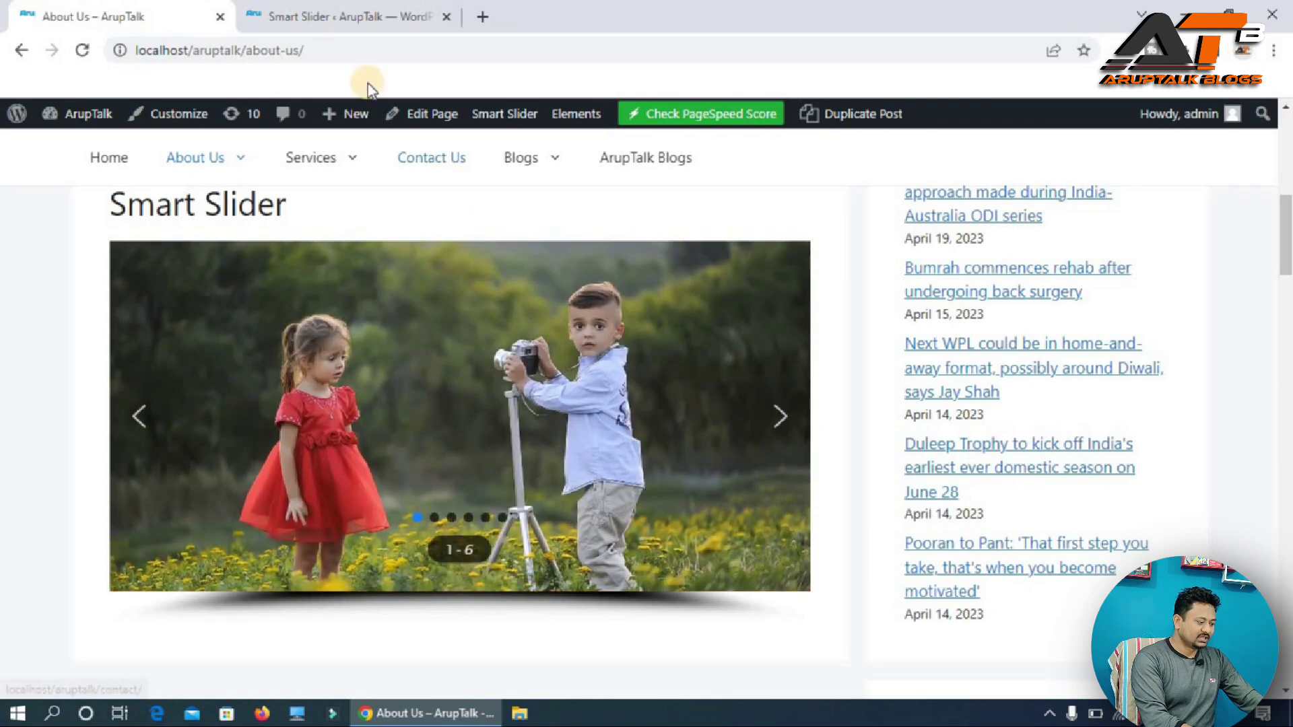
{"action": "left_click", "coordinate": [370, 14]}
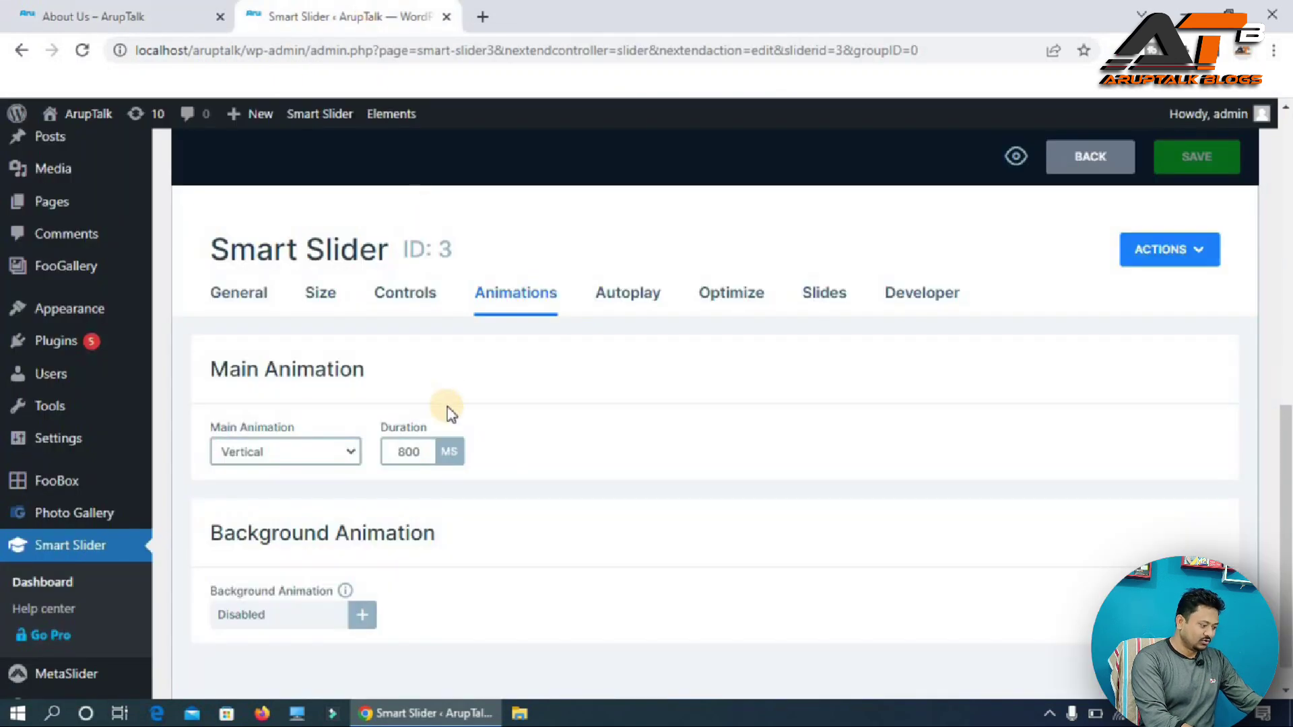
Examine the slider's Autoplay settings and check the manual slide change on the live About Us page.
{"action": "left_click", "coordinate": [619, 299]}
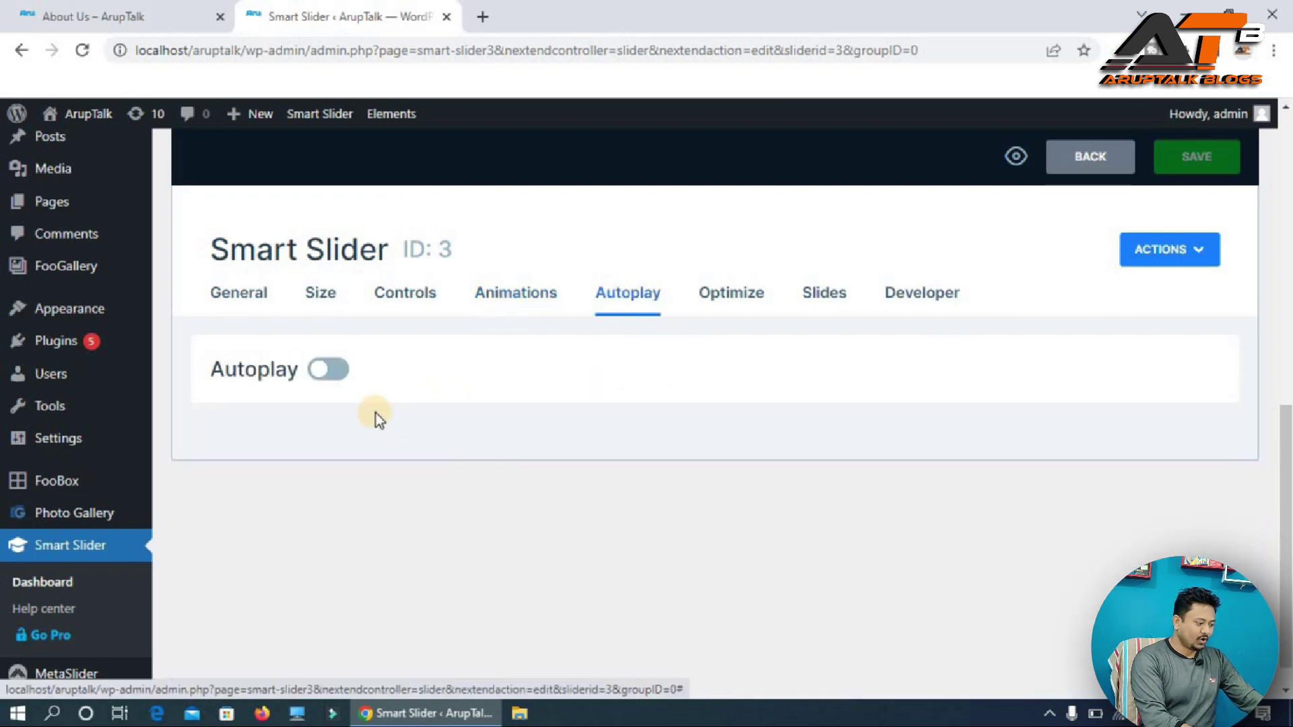
{"action": "left_click", "coordinate": [324, 371]}
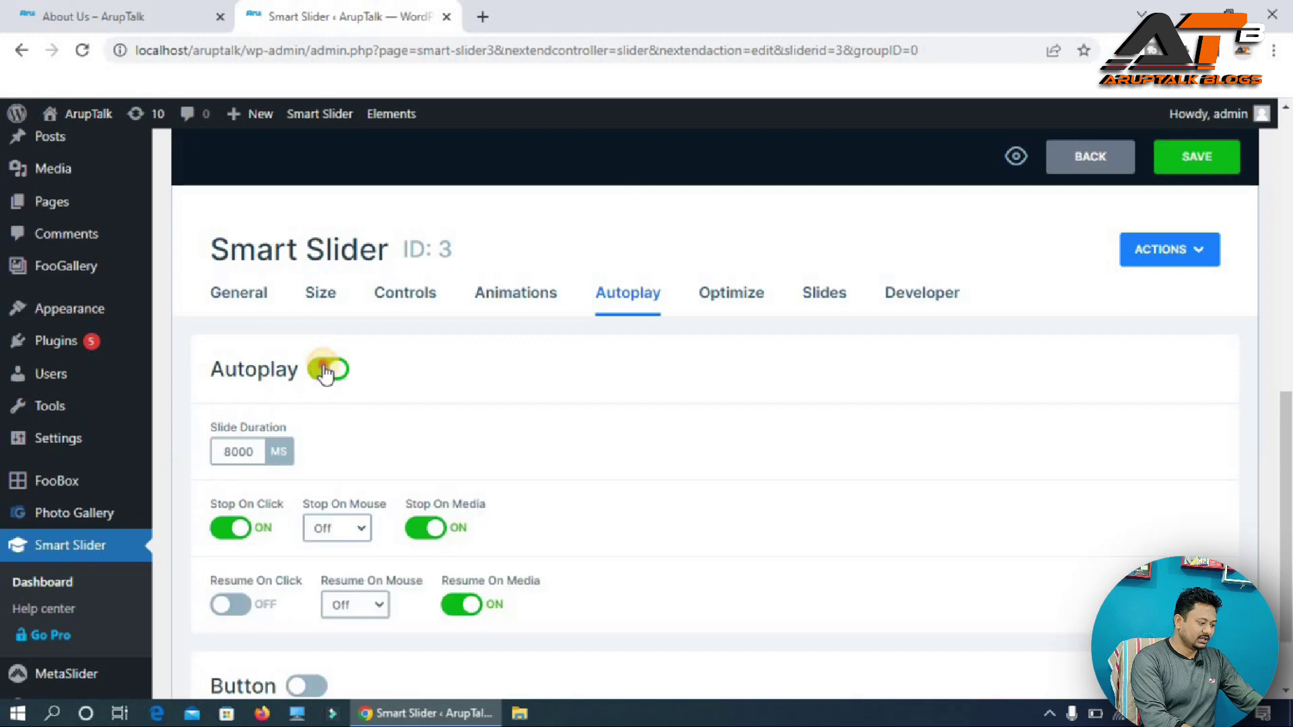
{"action": "left_click", "coordinate": [325, 371]}
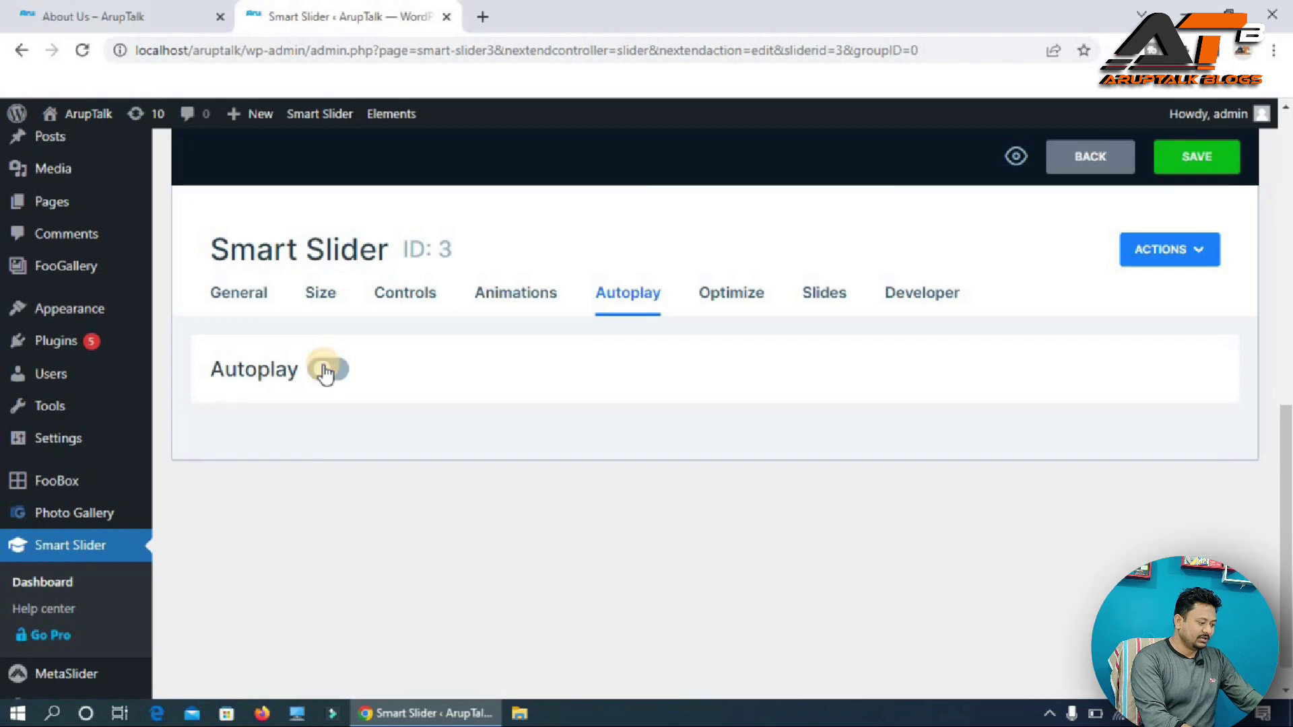
{"action": "left_click", "coordinate": [100, 10]}
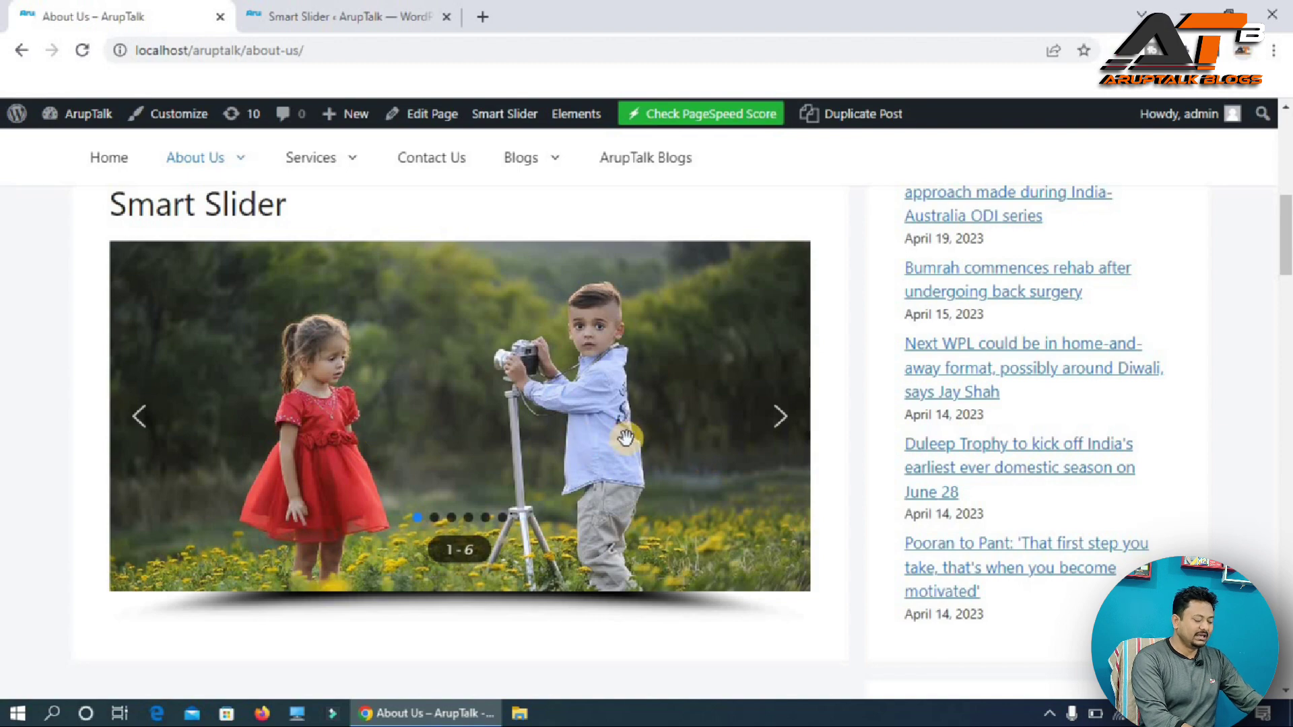
{"action": "left_click", "coordinate": [786, 426]}
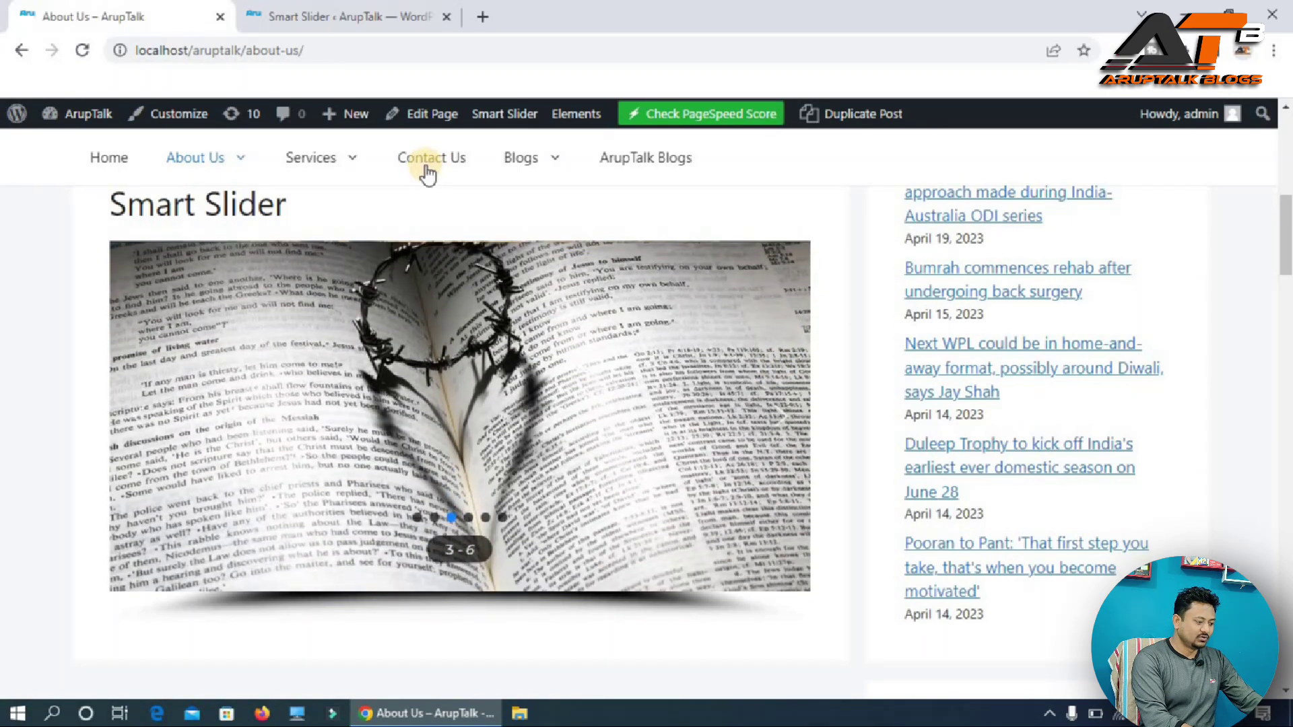
{"action": "left_click", "coordinate": [353, 16]}
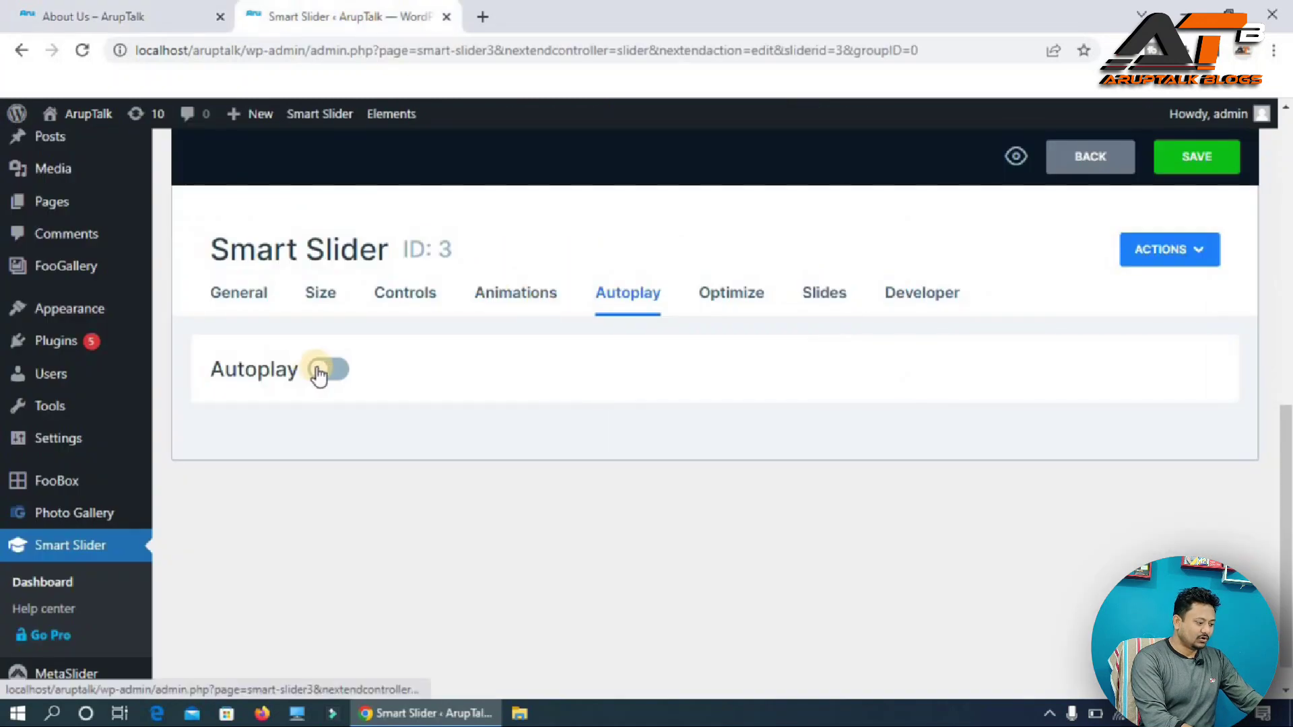
Turn on Autoplay with a slide duration of 2000 ms and save the slider.
{"action": "left_click", "coordinate": [318, 371]}
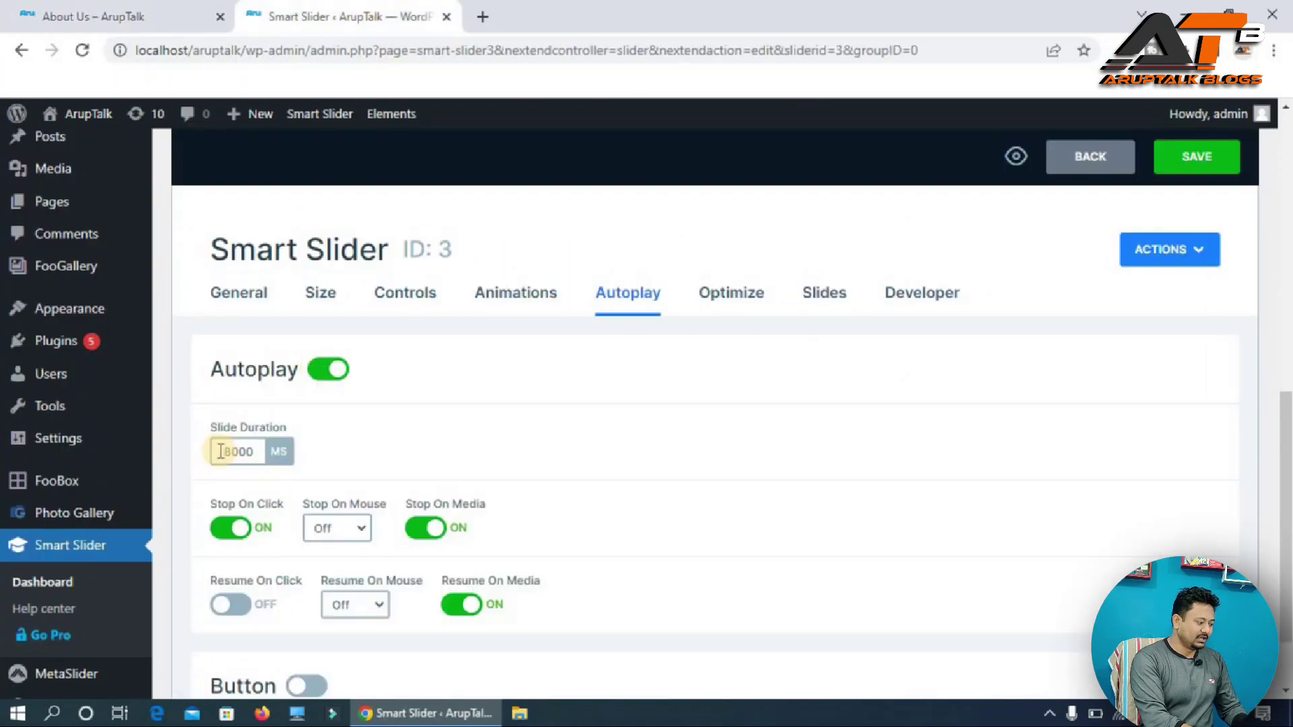
{"action": "left_click_drag", "start_coordinate": [221, 451], "coordinate": [282, 452]}
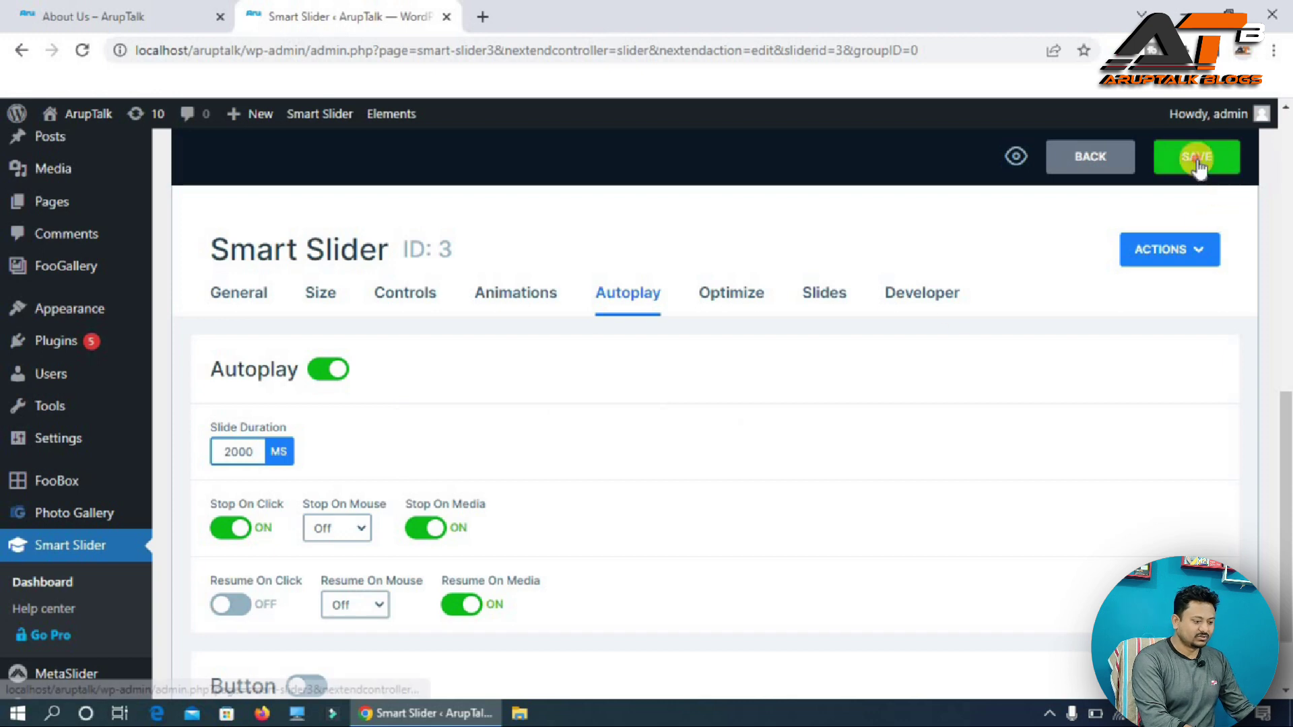
{"action": "left_click", "coordinate": [1197, 159]}
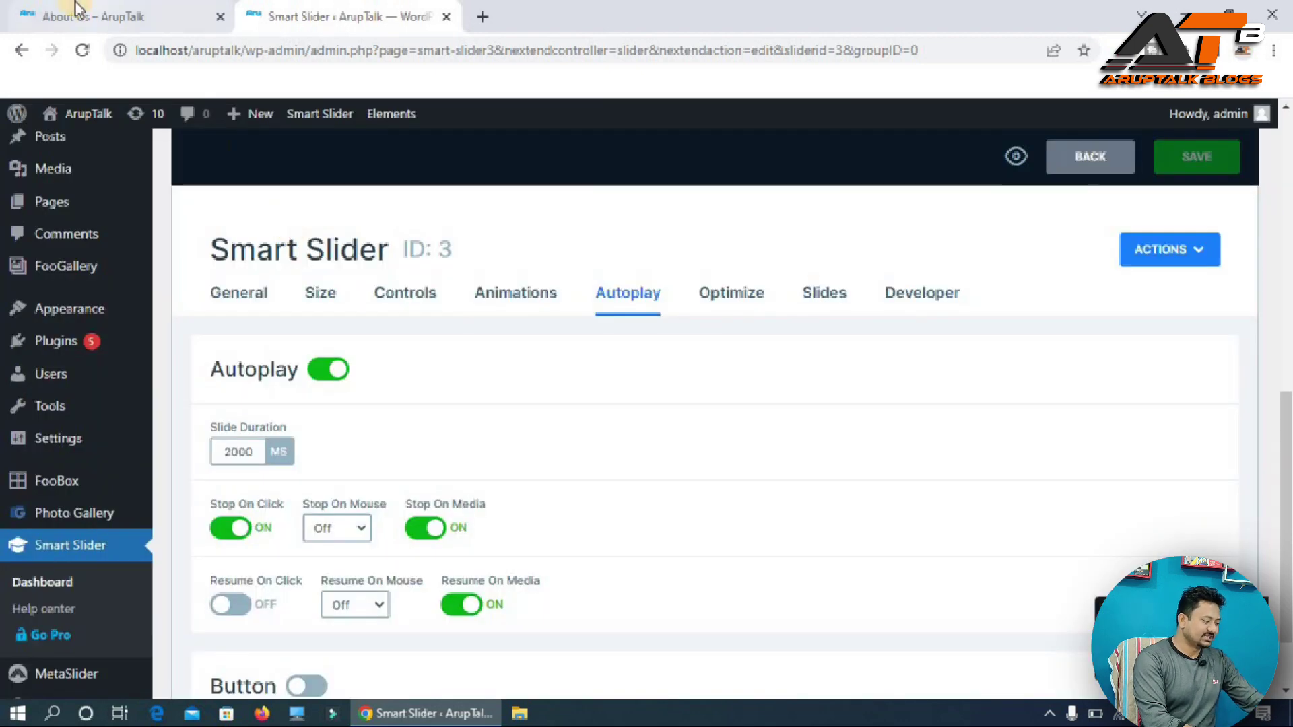
Reload the live About Us page and watch the slides change automatically.
{"action": "left_click", "coordinate": [98, 17]}
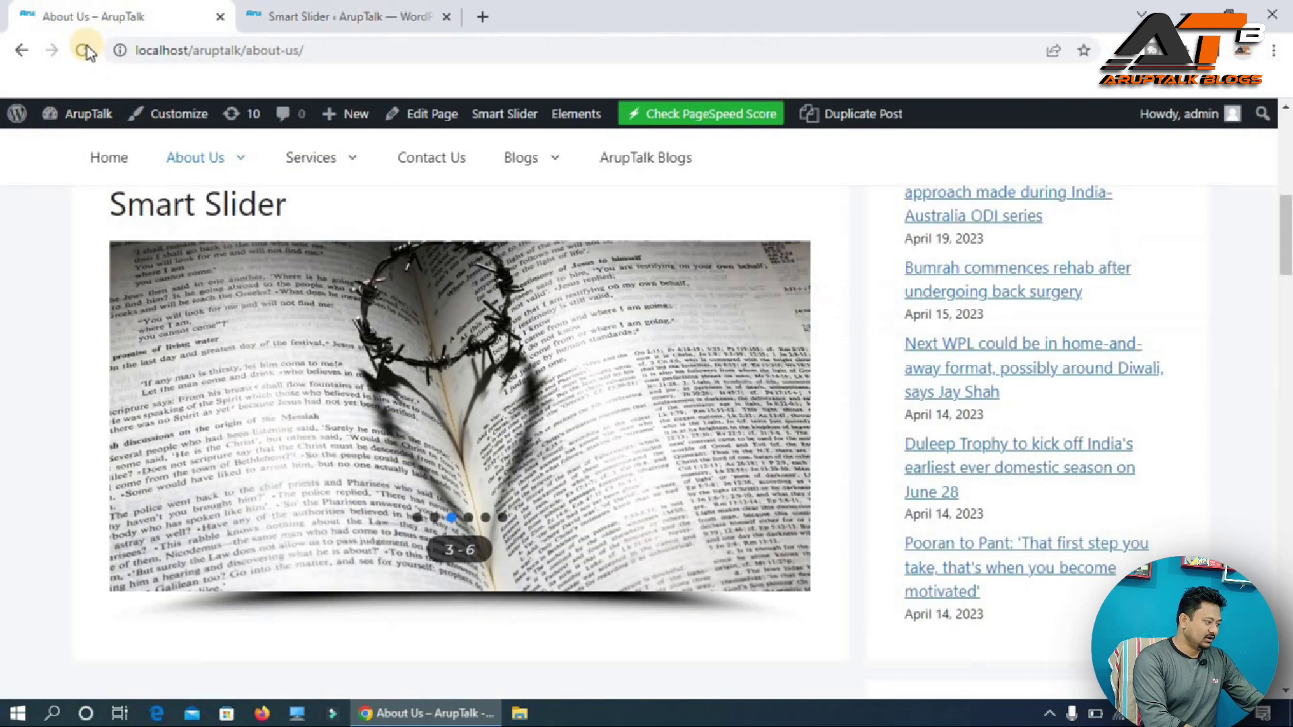
{"action": "left_click", "coordinate": [83, 50]}
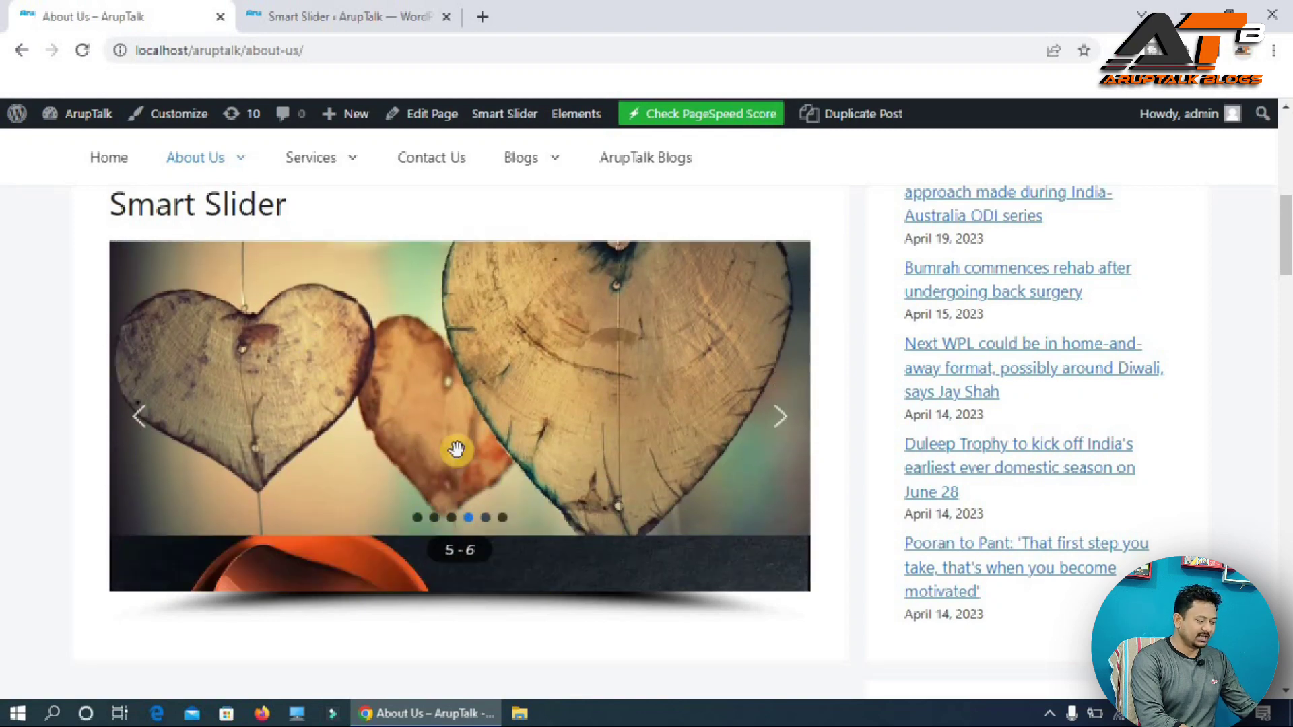
Return to the slider's General settings and select the whole PHP code snippet for embedding it in a theme file.
{"action": "left_click", "coordinate": [333, 16]}
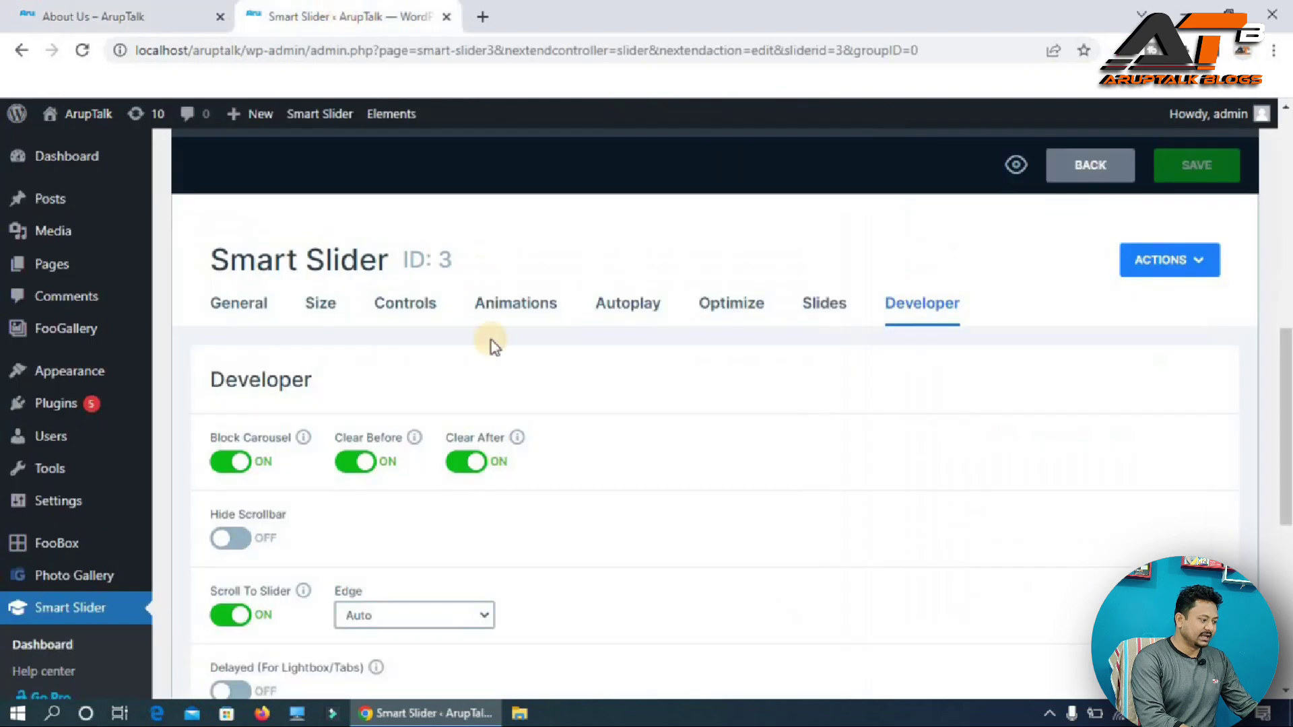
{"action": "left_click", "coordinate": [241, 298]}
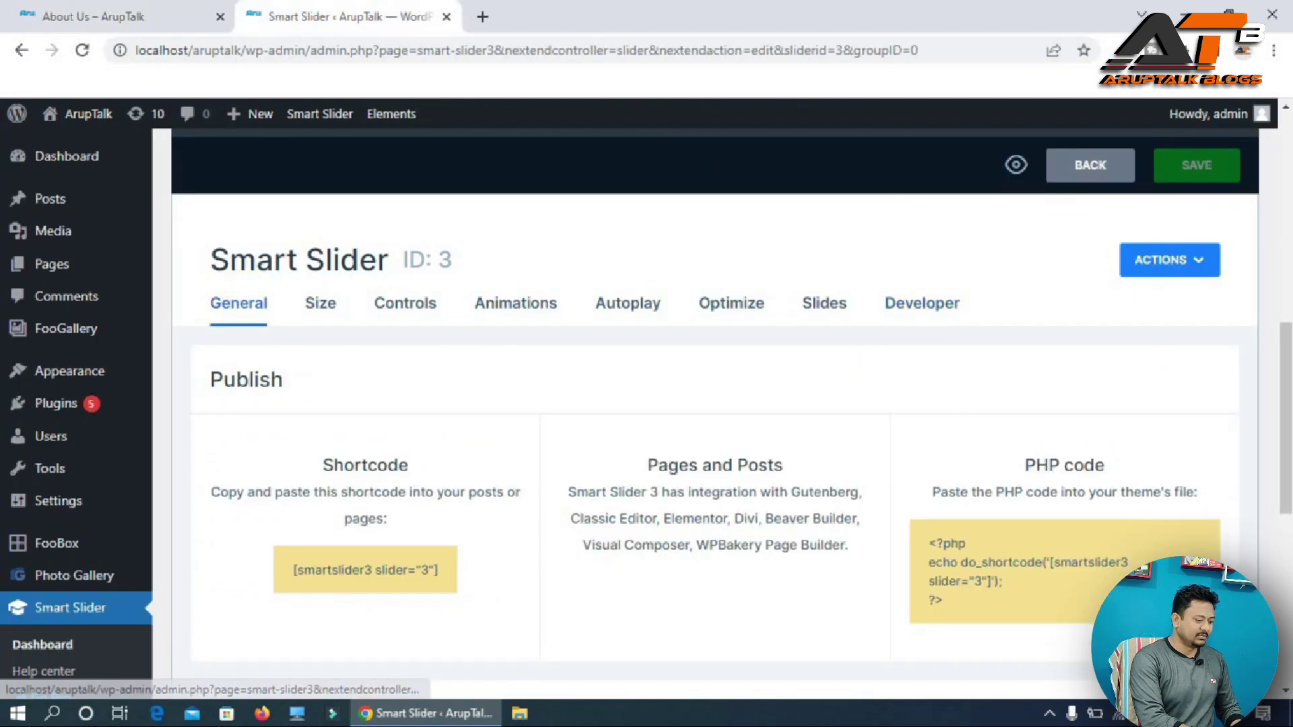
{"action": "left_click_drag", "start_coordinate": [930, 541], "coordinate": [962, 614]}
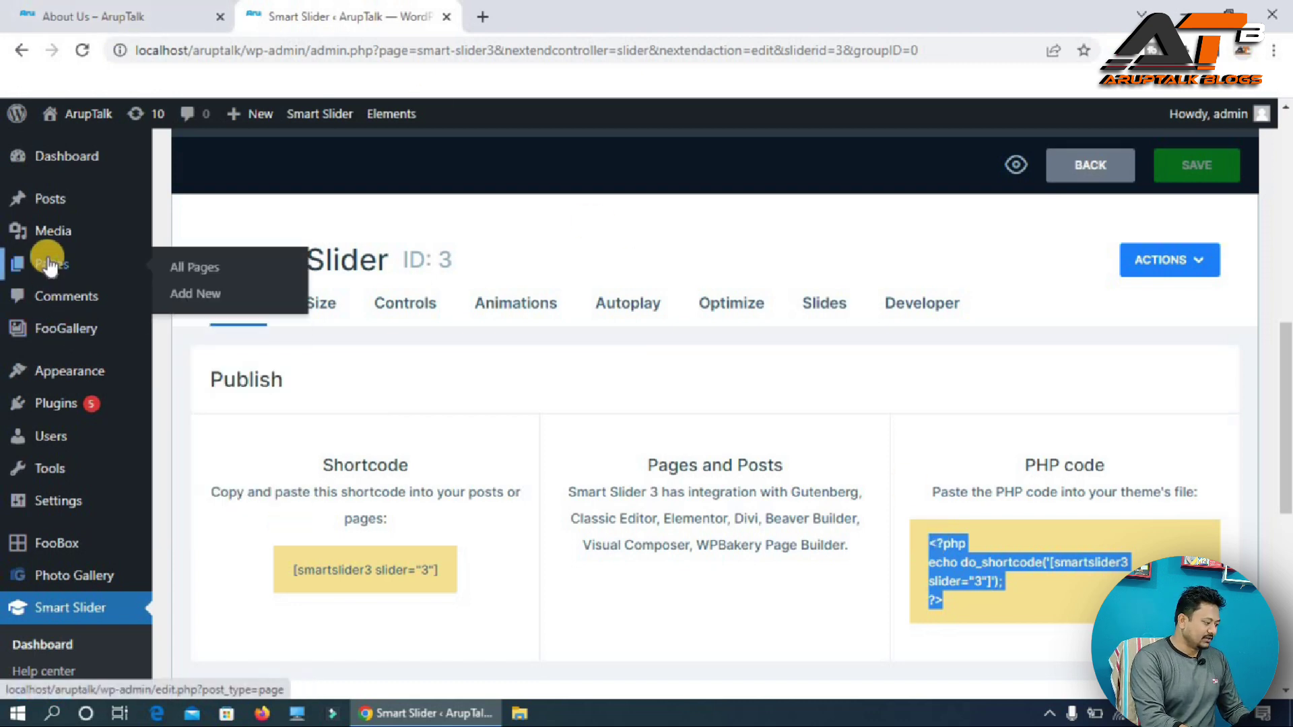
Open the Theme File Editor in a new browser tab and load GeneratePress's Theme Header file, header.php.
{"action": "mouse_move", "coordinate": [63, 369]}
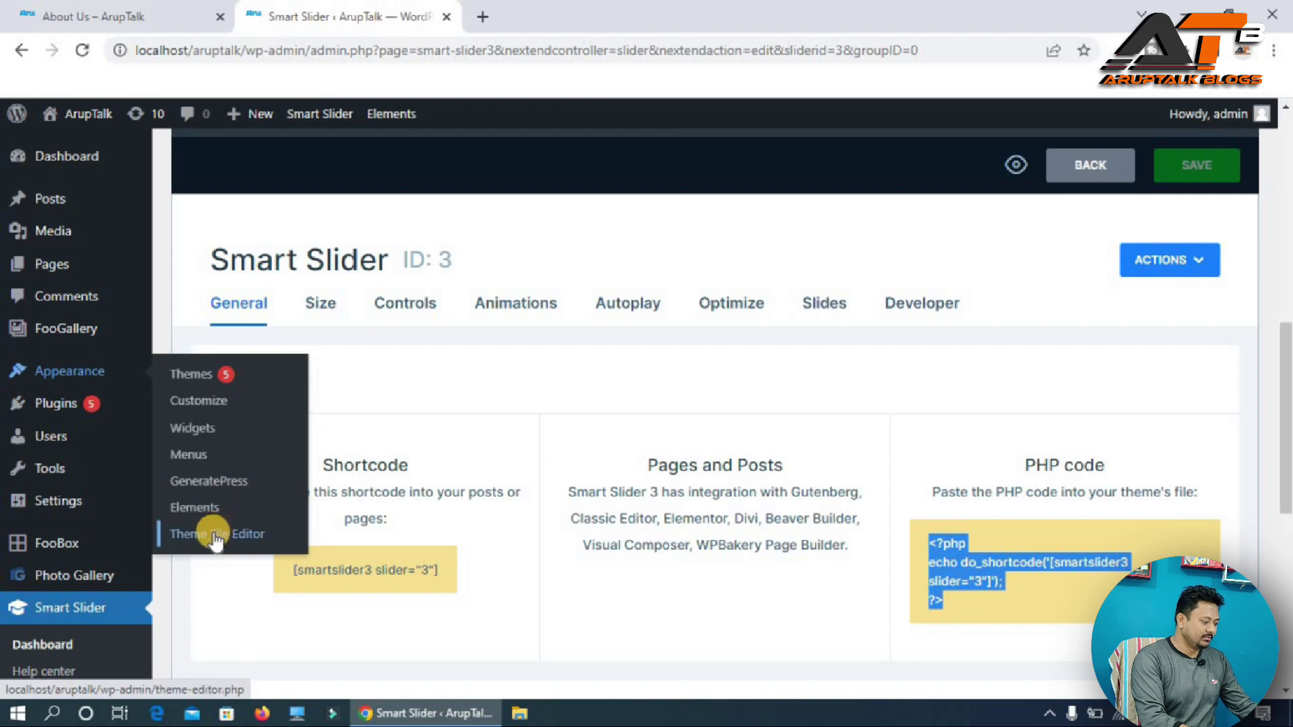
{"action": "right_click", "coordinate": [214, 537]}
{"action": "left_click", "coordinate": [266, 543]}
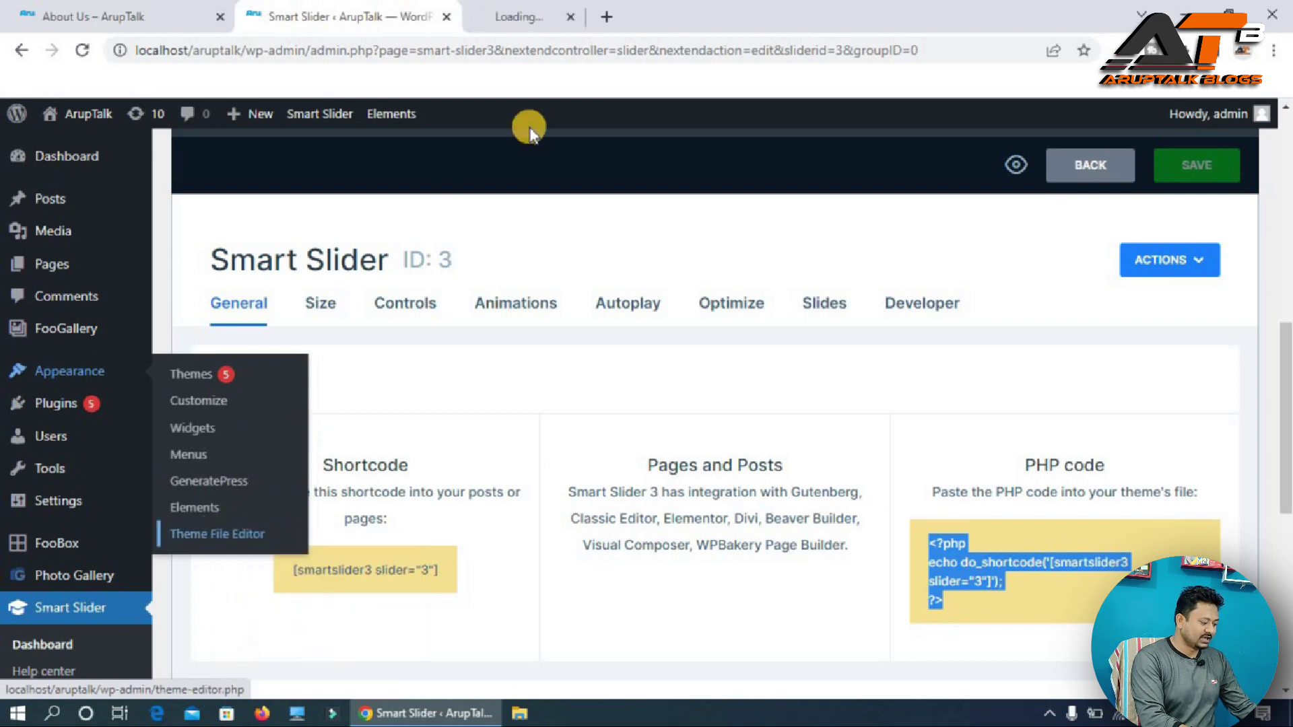
{"action": "left_click", "coordinate": [546, 20]}
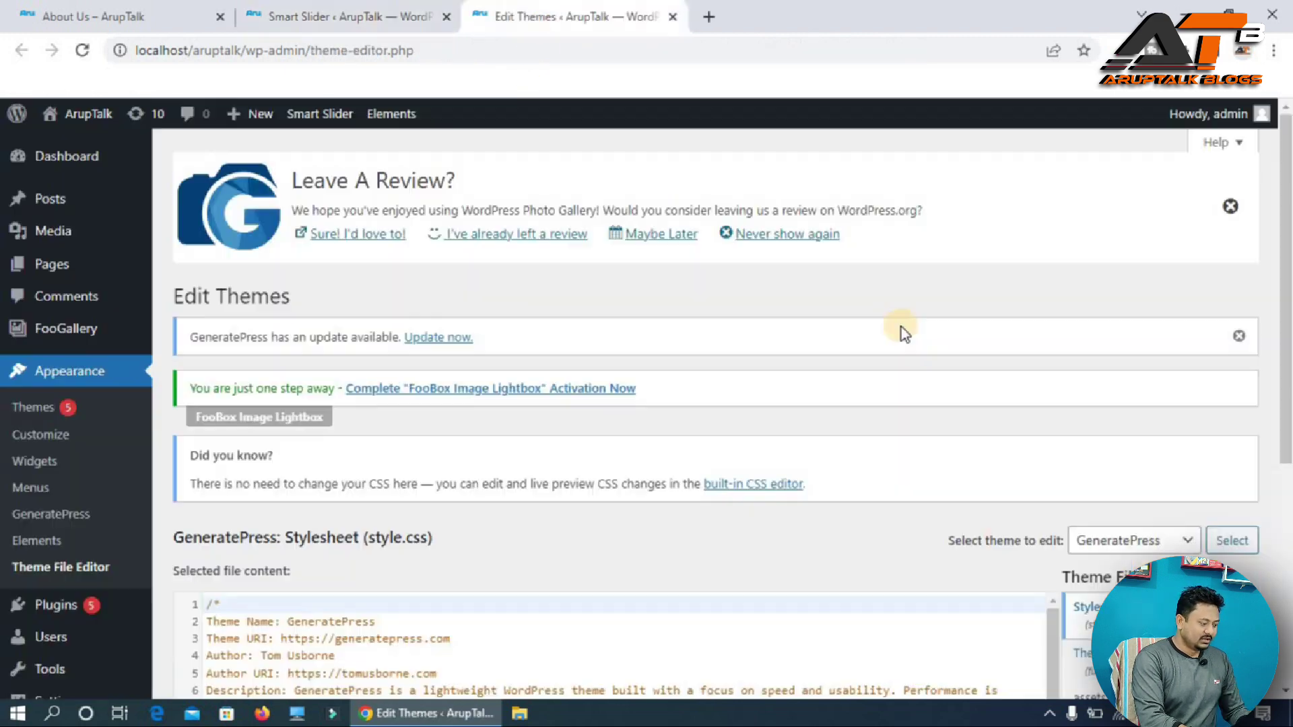
{"action": "scroll", "coordinate": [1286, 465], "scroll_direction": "down", "scroll_amount": 5}
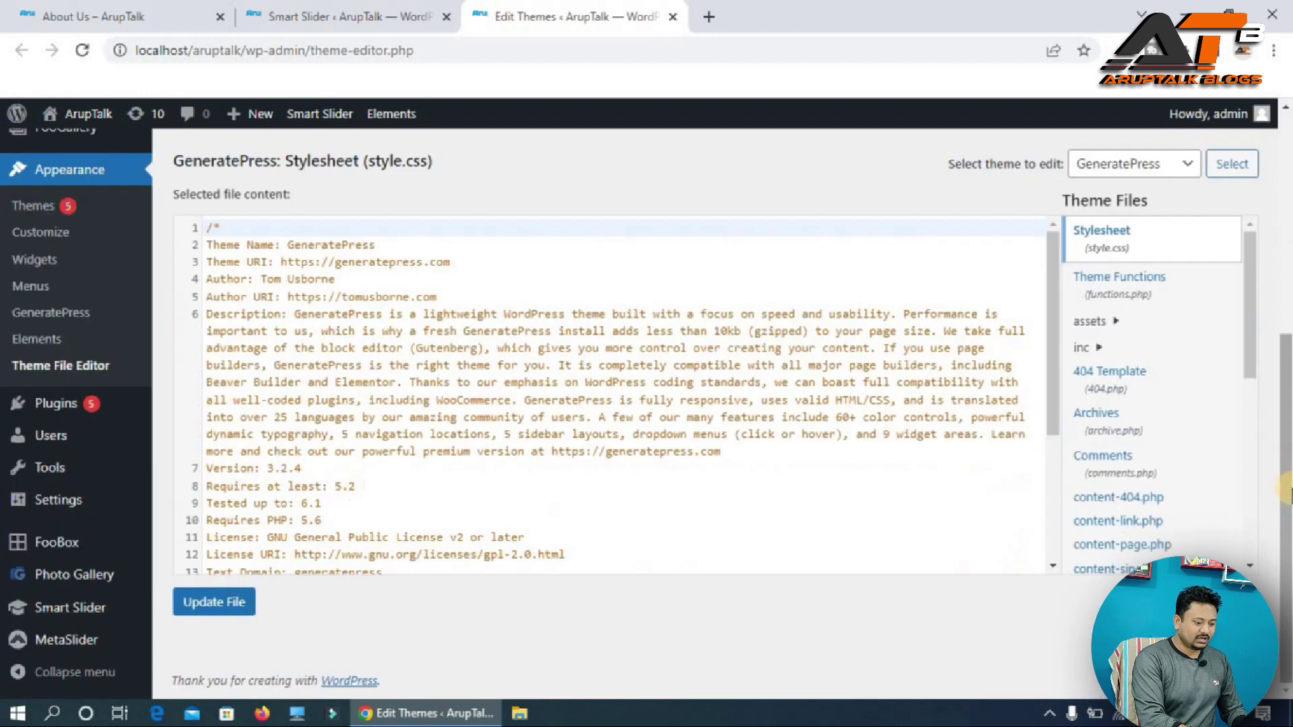
{"action": "left_click_drag", "start_coordinate": [1251, 344], "coordinate": [1262, 472]}
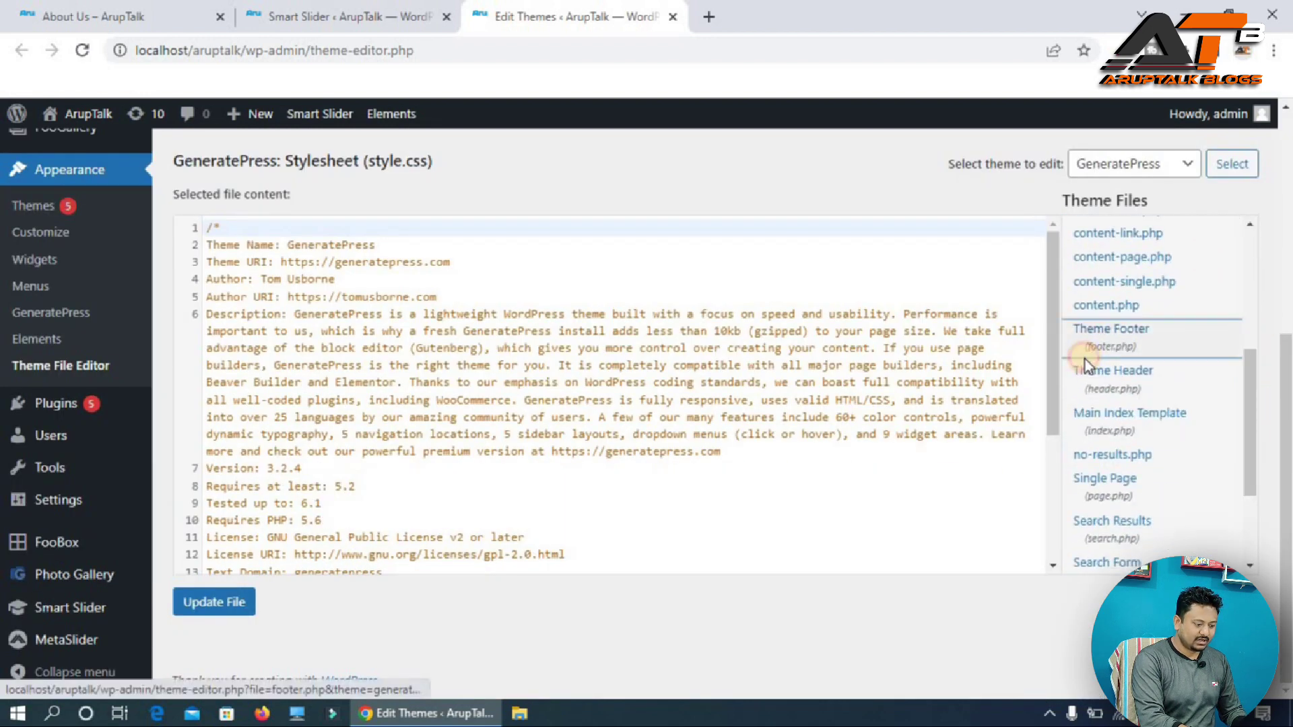
{"action": "left_click", "coordinate": [1122, 386]}
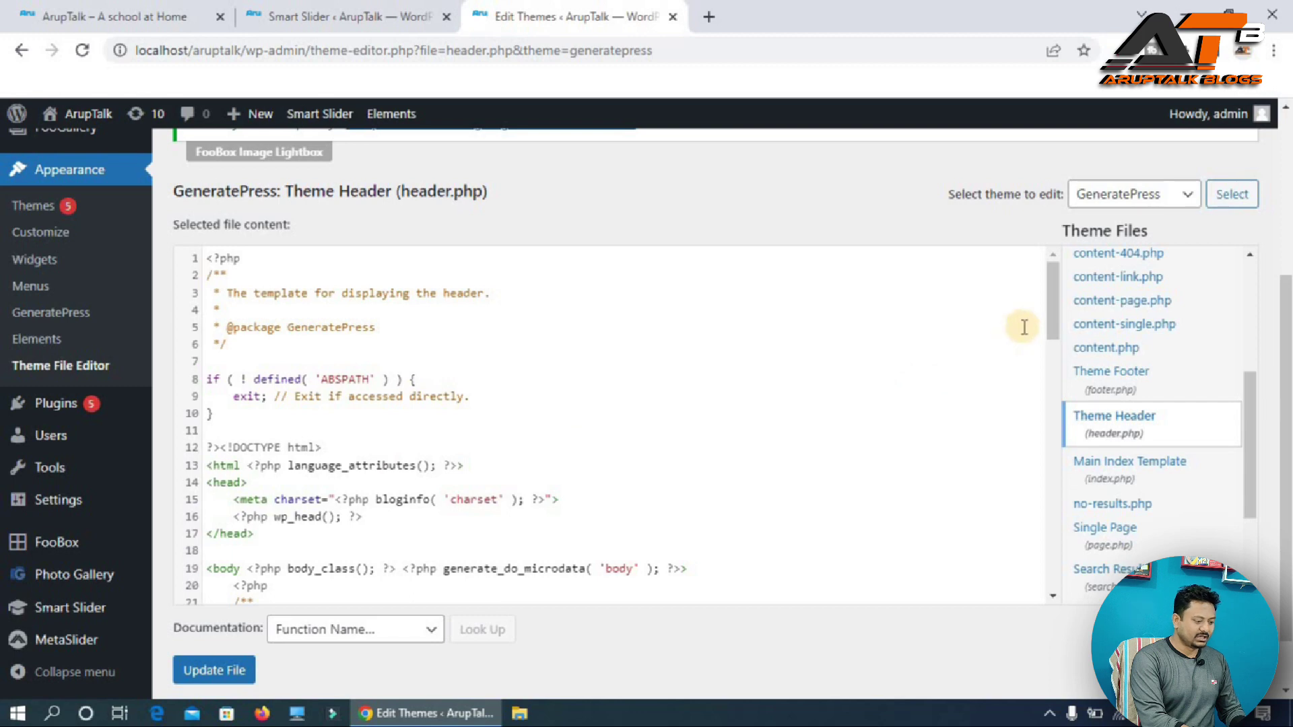
Select the div block containing the front-page MetaSlider shortcode on lines 58 to 62 of header.php.
{"action": "left_click_drag", "start_coordinate": [1056, 326], "coordinate": [1056, 531]}
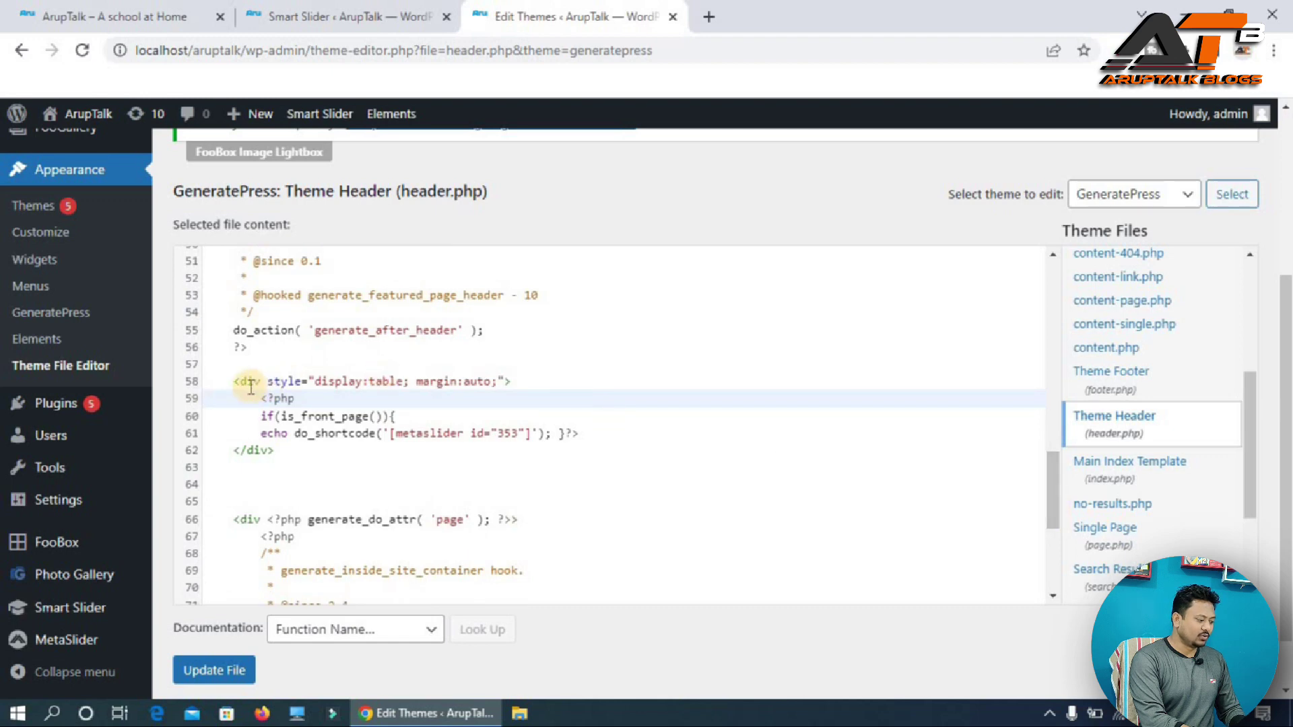
{"action": "left_click_drag", "start_coordinate": [235, 383], "coordinate": [317, 473]}
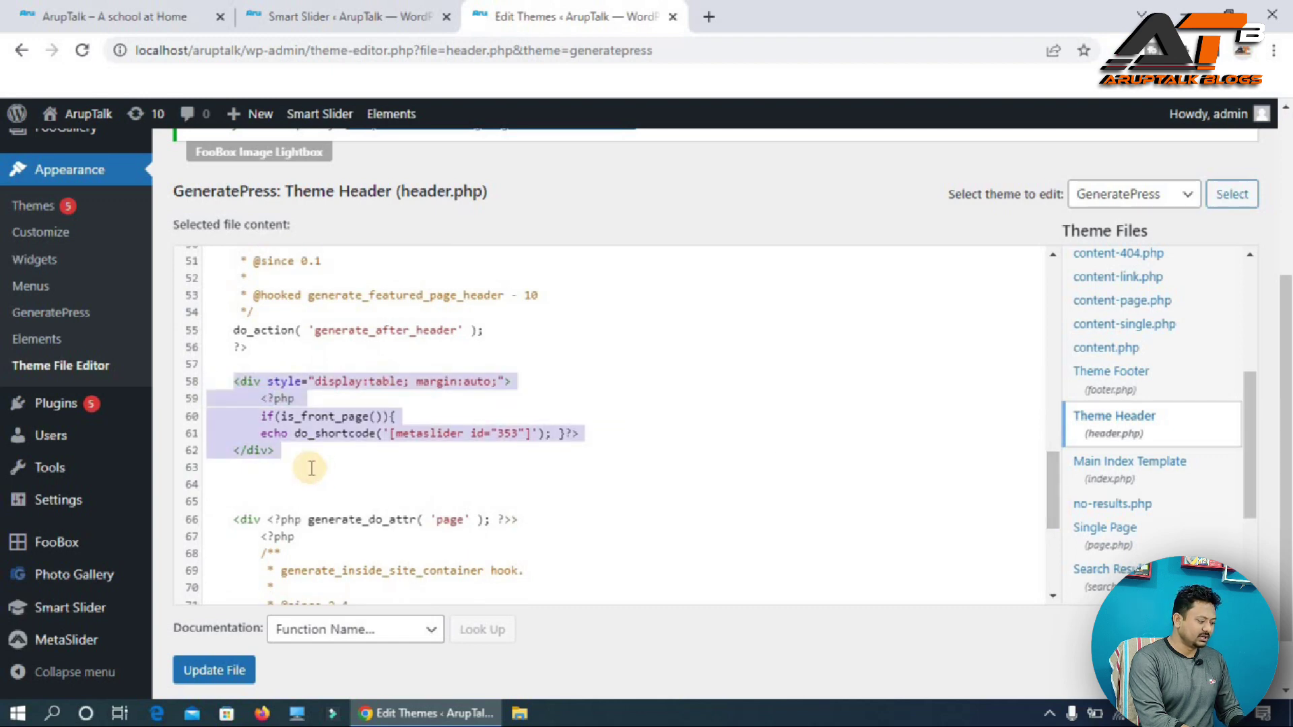